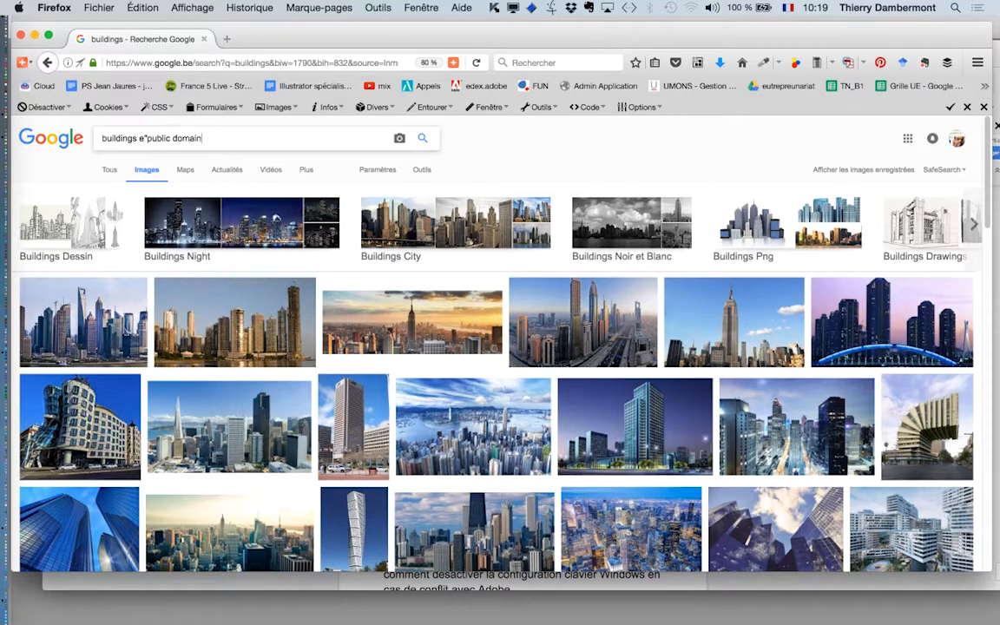
# - Correct the image search query to buildings "public domain" and run the search
pyautogui.click(145, 142)
pyautogui.press('BackSpace')
pyautogui.press('Return')
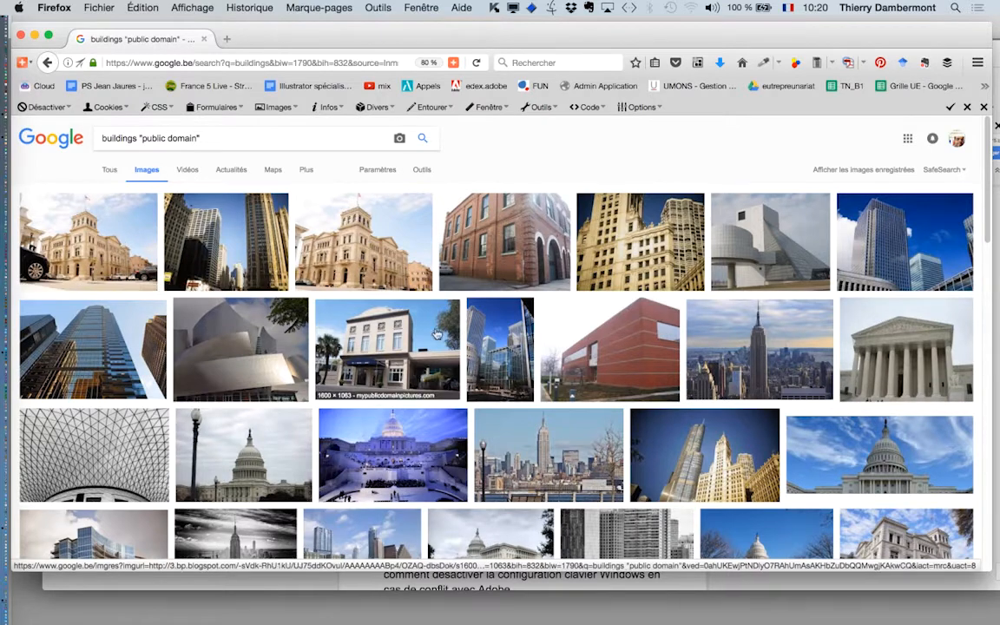
# - Look through the building image results, opening one photo in its own tab and closing that tab again
pyautogui.scroll(-1, 598, 337)
pyautogui.scroll(-5, 598, 337)
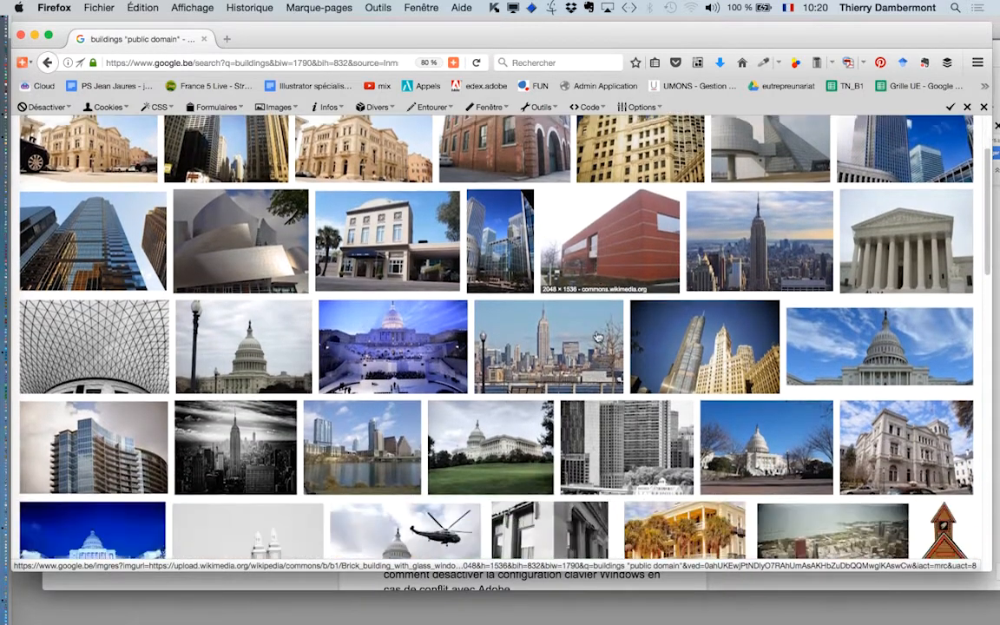
pyautogui.scroll(-5, 597, 336)
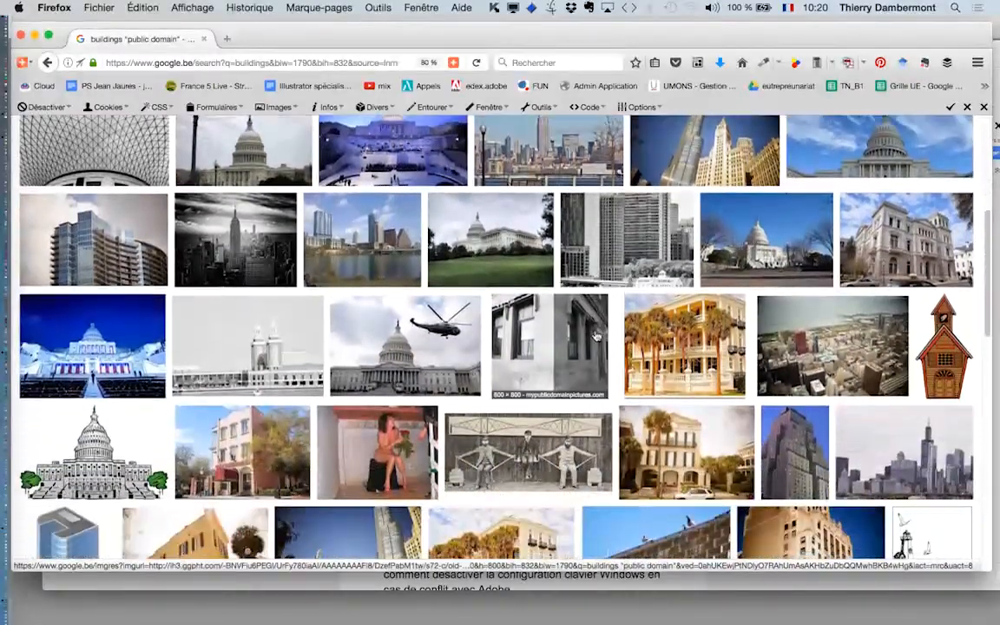
pyautogui.scroll(-3, 596, 337)
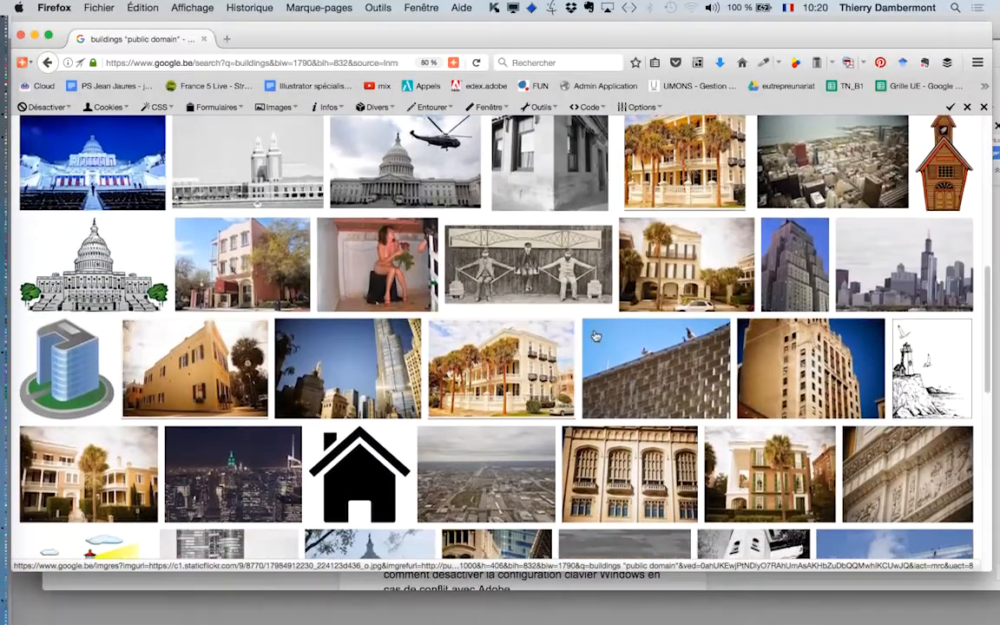
pyautogui.scroll(-1, 596, 337)
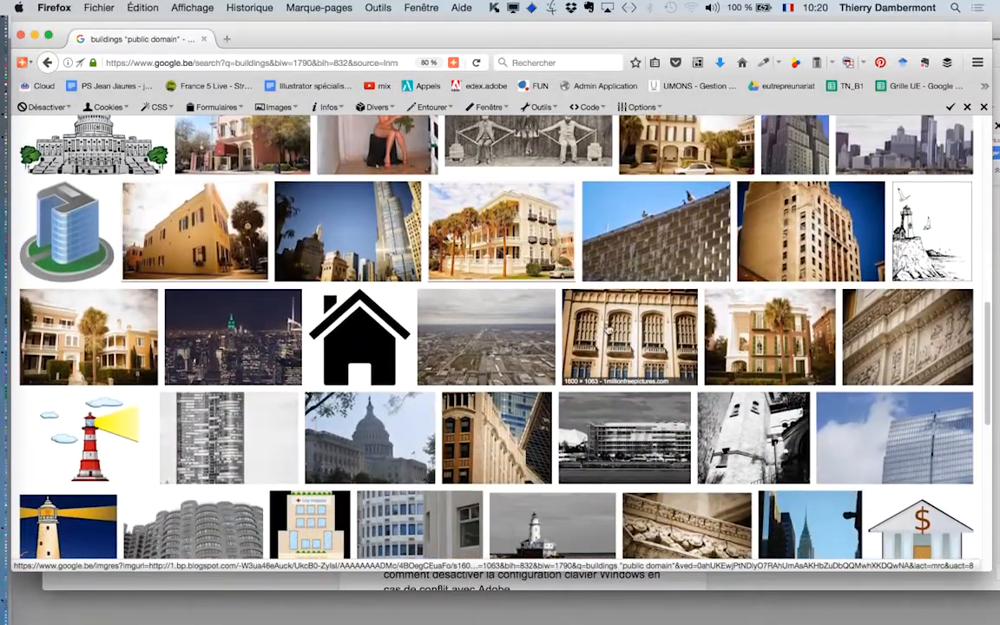
pyautogui.middleClick(209, 228)
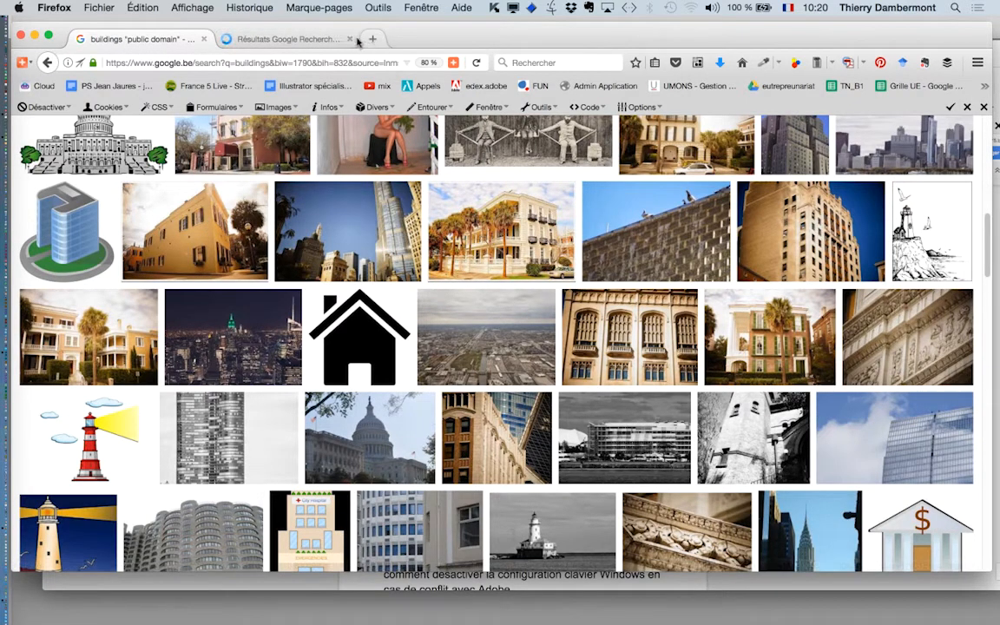
pyautogui.click(350, 39)
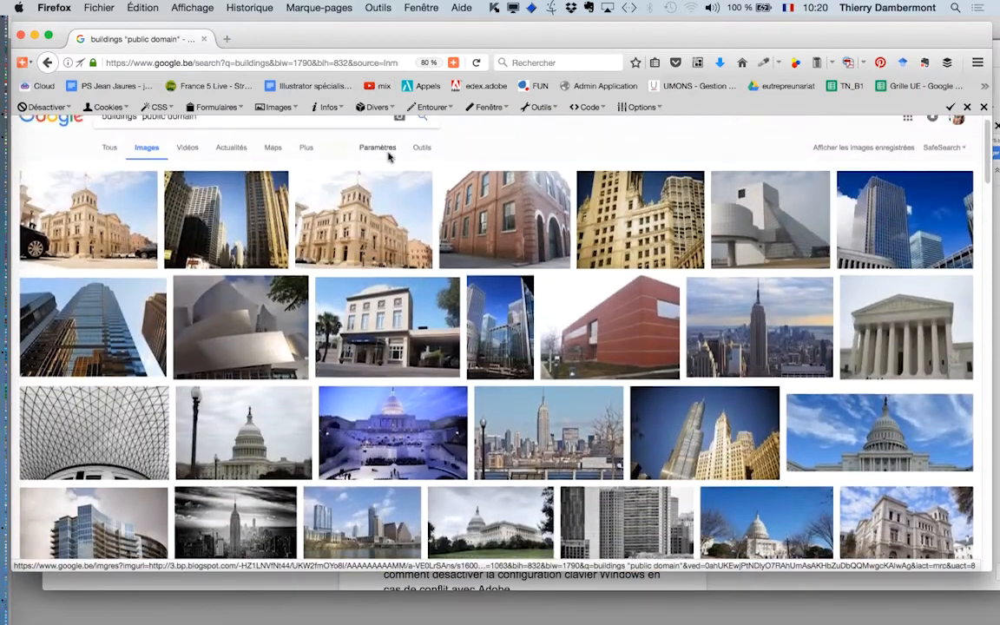
# - Filter the image results by size to those larger than 2272 × 1704 (4 Mpx)
pyautogui.scroll(2, 388, 155)
pyautogui.click(423, 172)
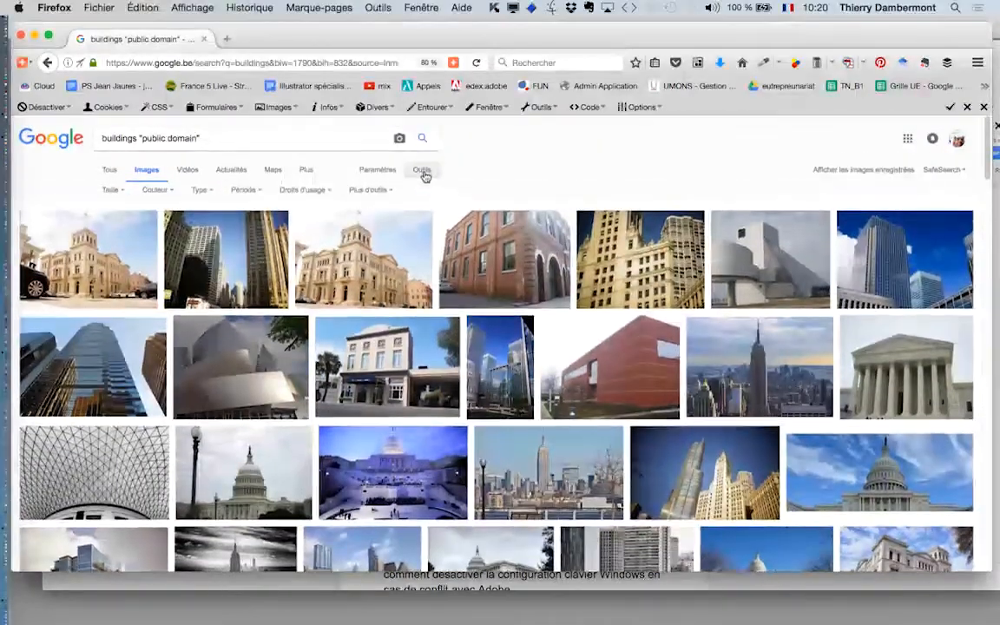
pyautogui.click(111, 189)
pyautogui.moveTo(129, 269)
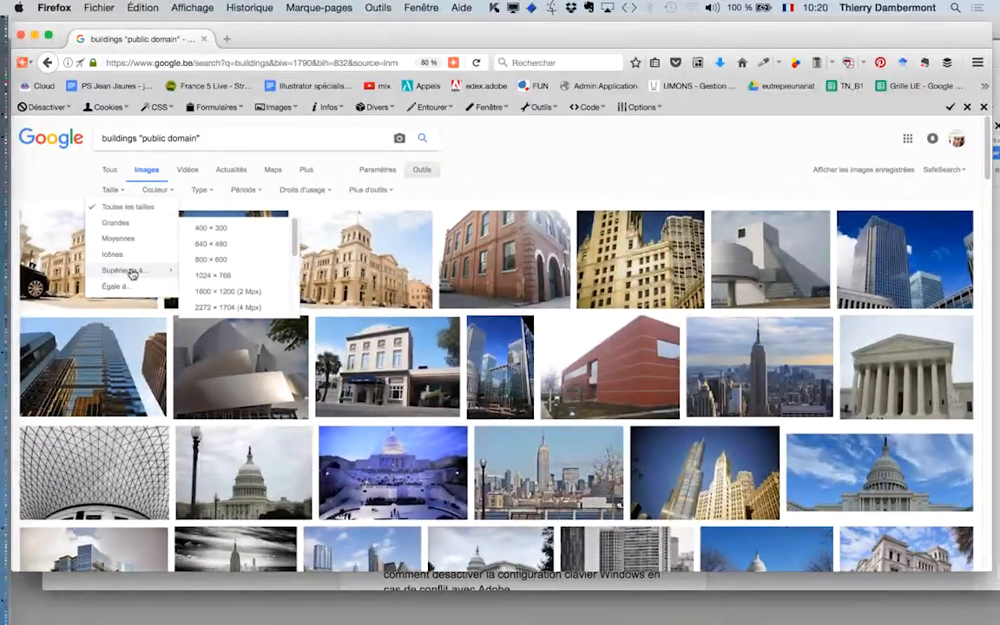
pyautogui.click(242, 300)
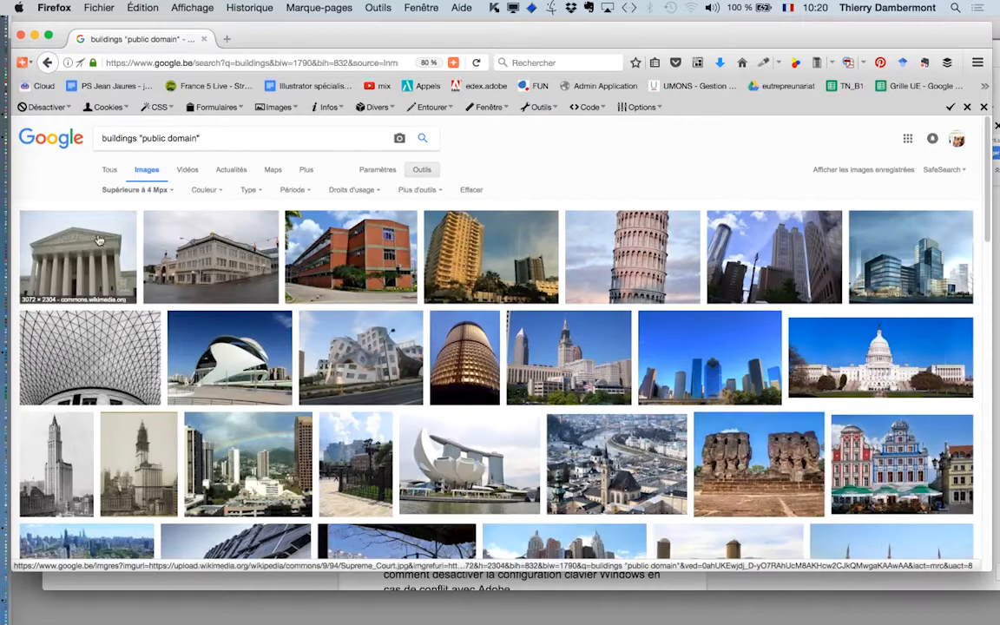
# - Open the 3072 × 2304 columned courthouse photo and the 4320 × 2432 city skyline photo in separate background tabs
pyautogui.keyDown('super'); pyautogui.click(85, 260); pyautogui.keyUp('super')
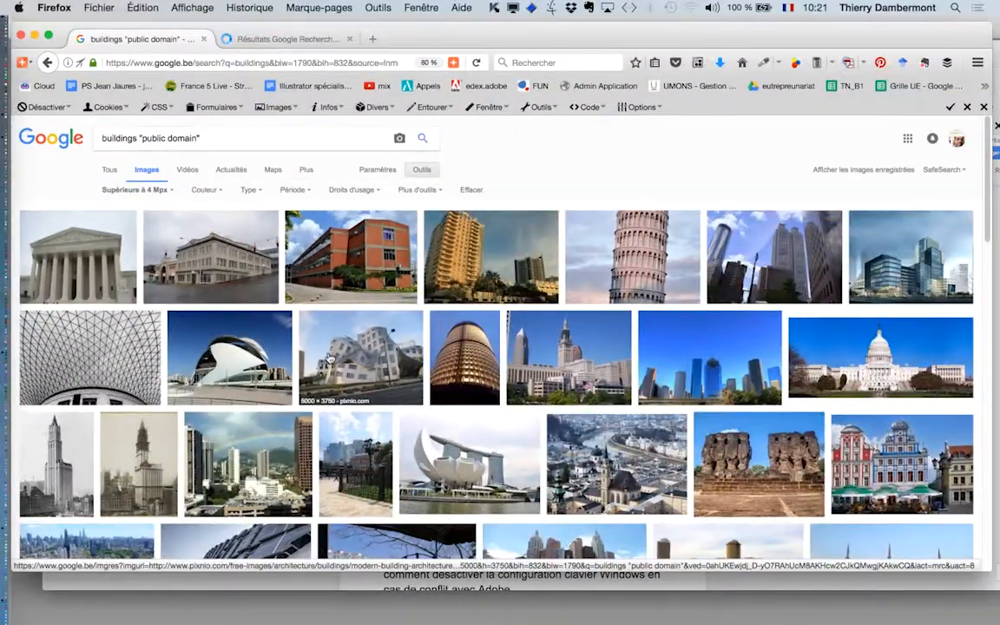
pyautogui.scroll(-1, 330, 356)
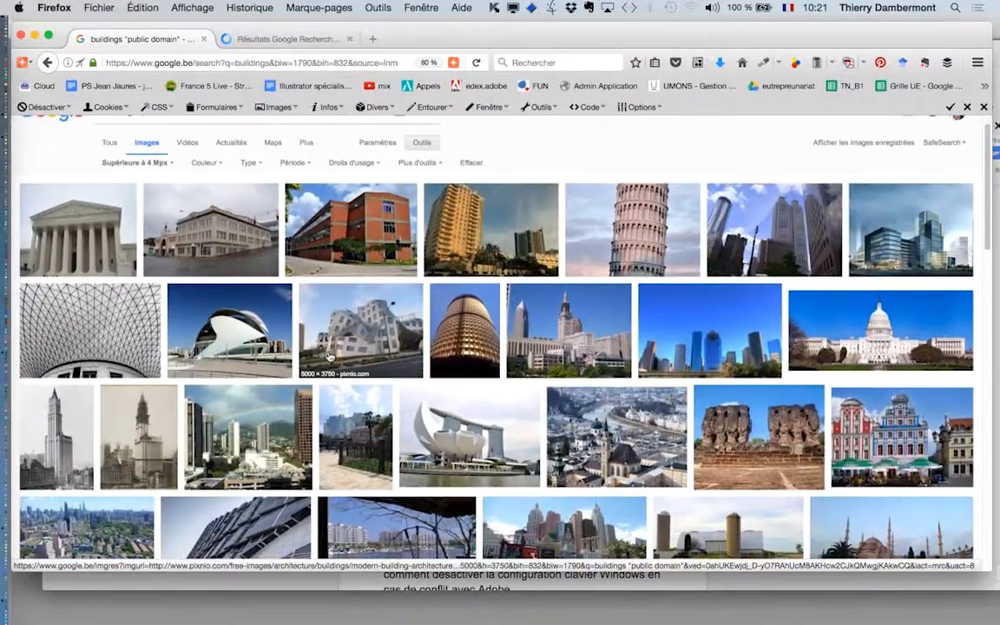
pyautogui.scroll(-6, 330, 356)
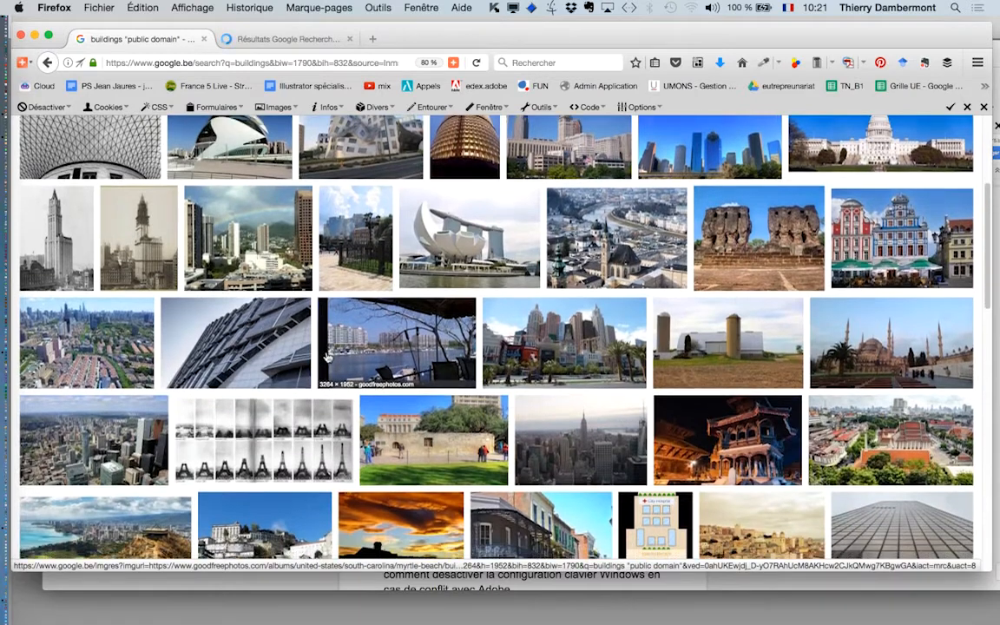
pyautogui.scroll(-5, 327, 356)
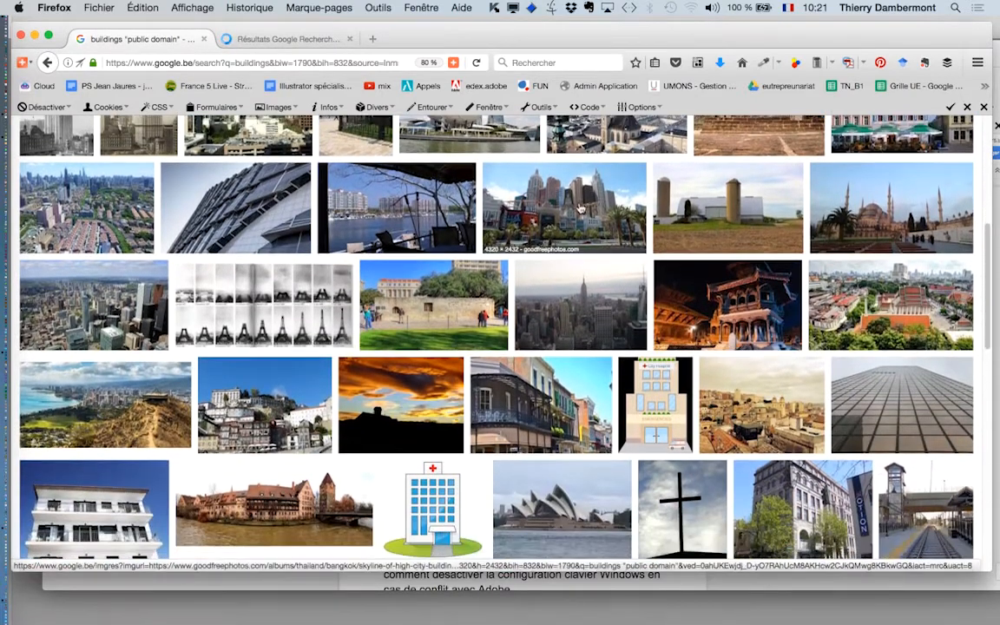
pyautogui.keyDown('super'); pyautogui.click(580, 208); pyautogui.keyUp('super')
# - Open the full-size originals of the skyline photo and the Supreme Court photo from their preview pages
pyautogui.click(288, 39)
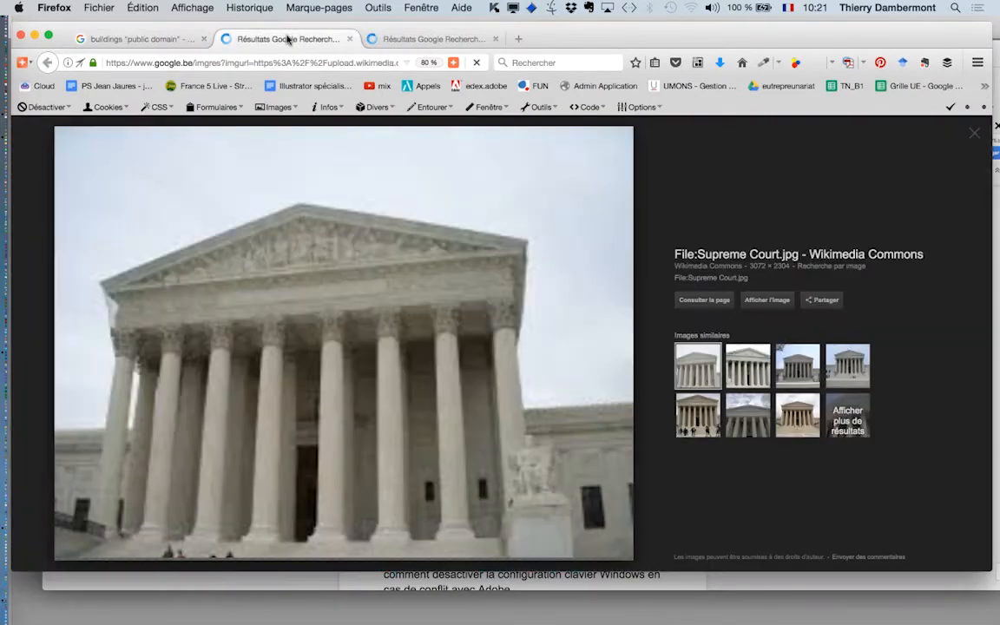
pyautogui.click(429, 39)
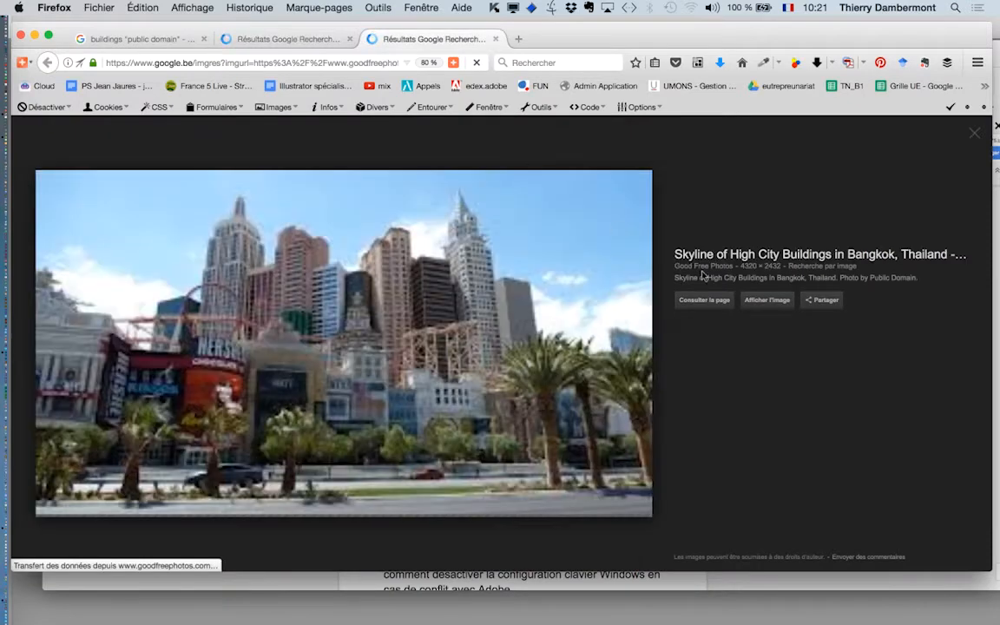
pyautogui.click(767, 301)
pyautogui.press('super+2')
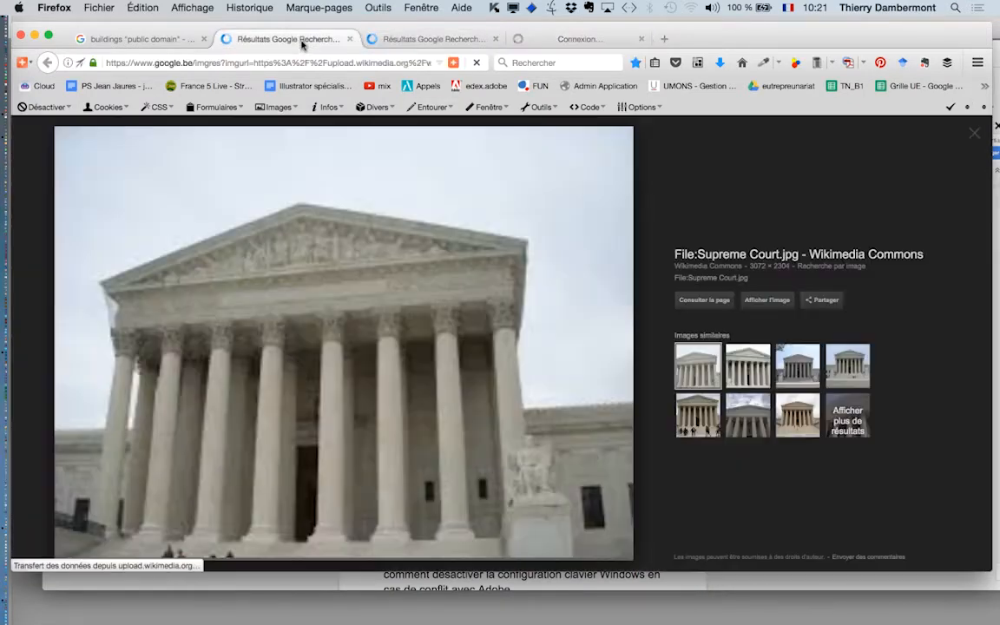
pyautogui.click(768, 299)
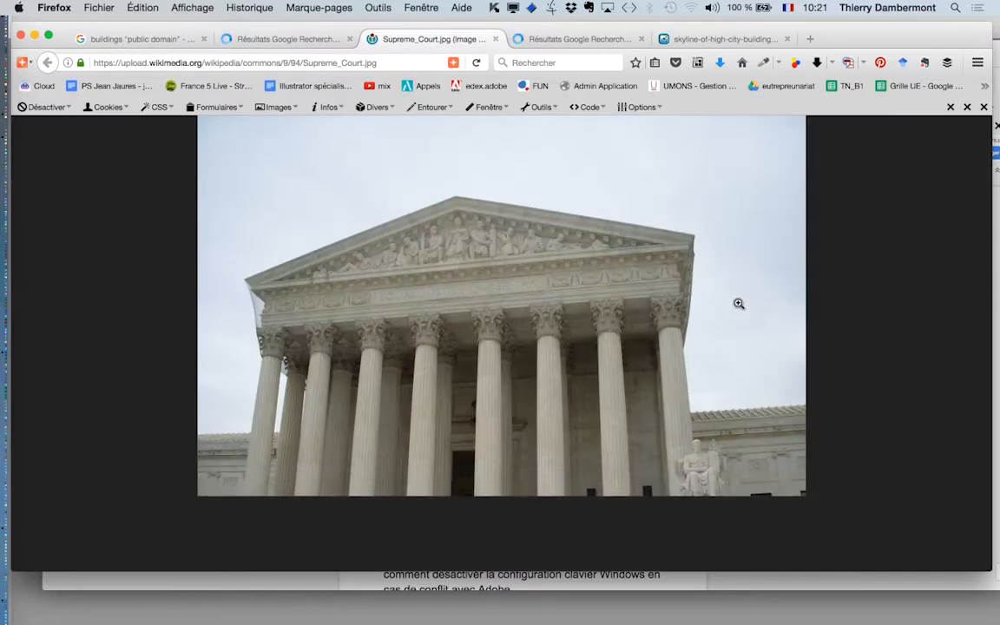
# - Save the full-size image as Supreme_Court.jpg in a new folder named "correction de perspective" inside deuxieme jour PS
pyautogui.rightClick(457, 269)
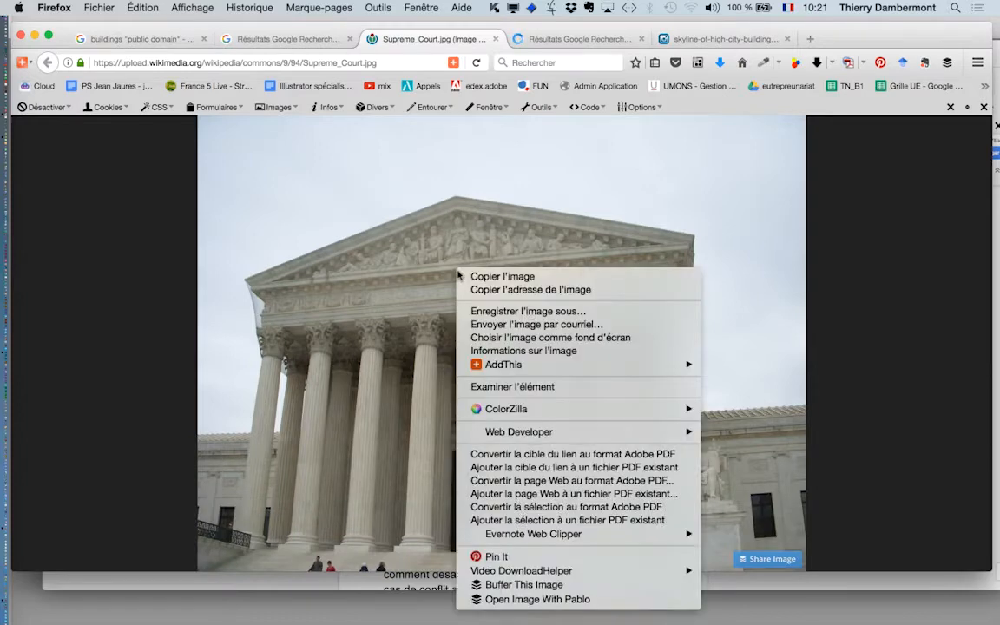
pyautogui.click(532, 314)
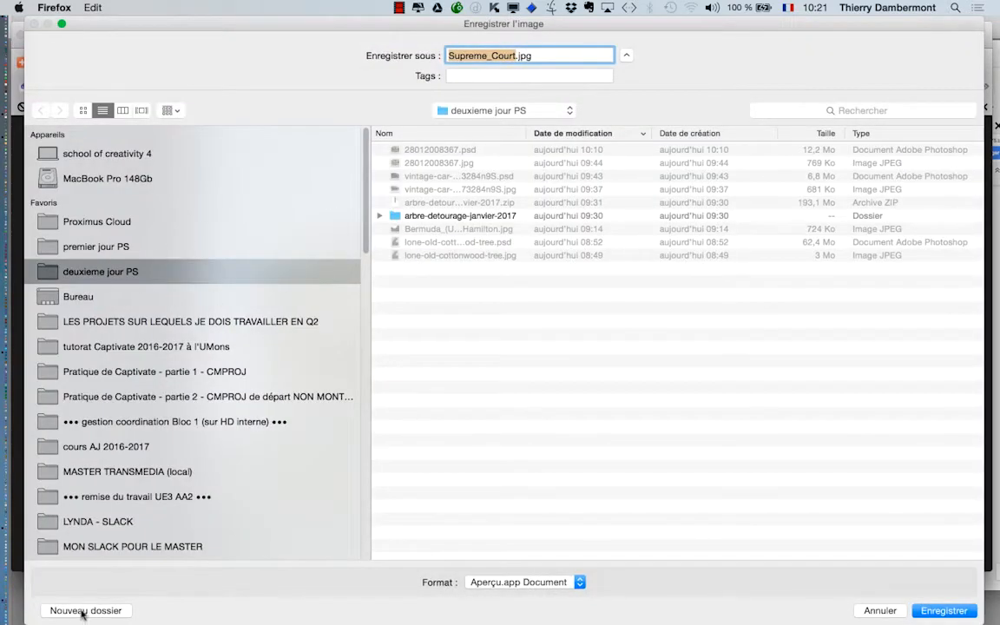
pyautogui.click(84, 611)
pyautogui.write('correction de perspective')
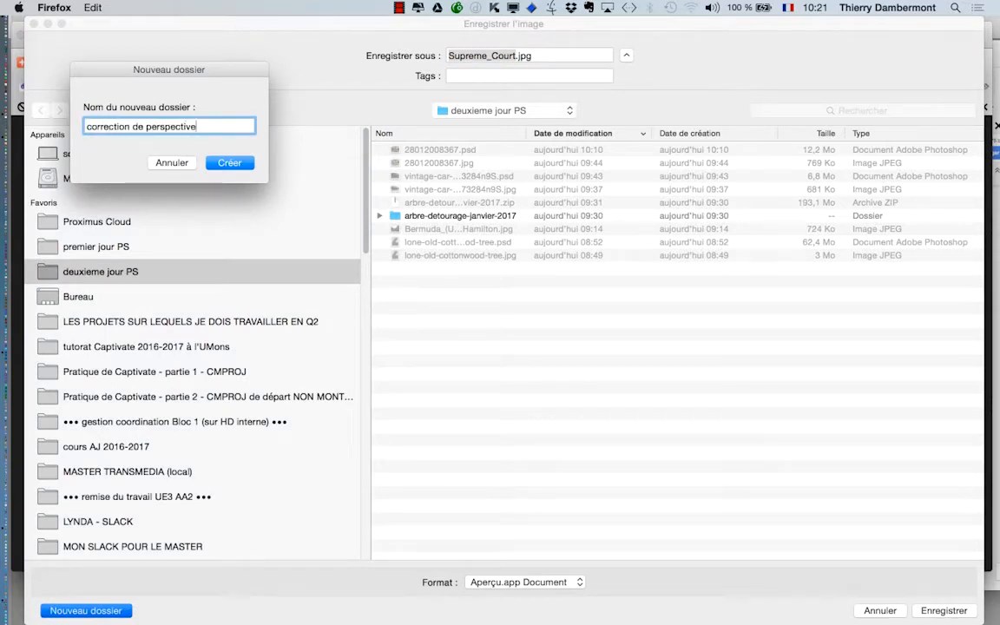
pyautogui.press('Return')
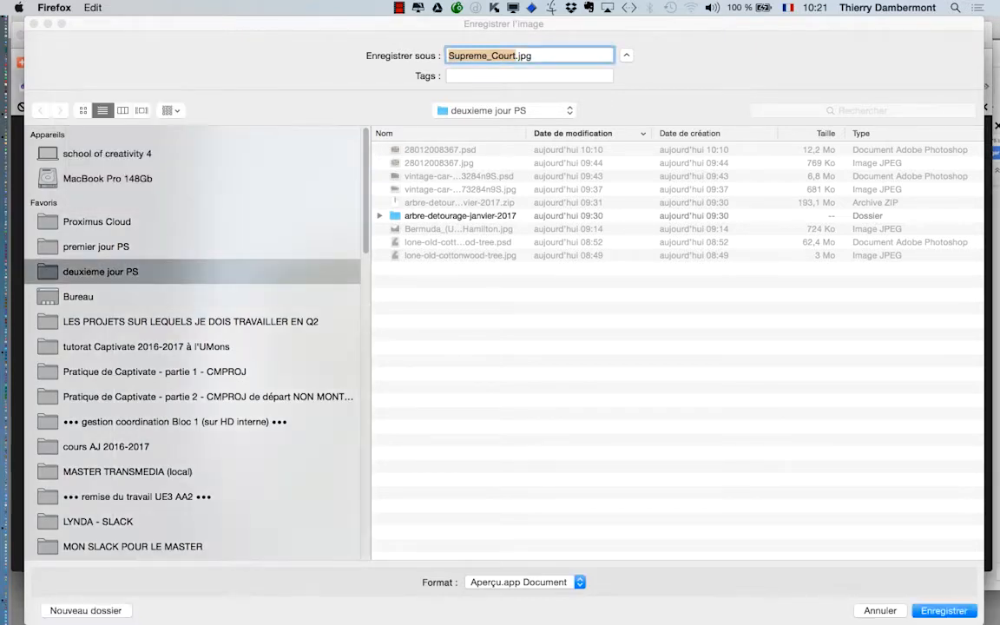
pyautogui.press('Return')
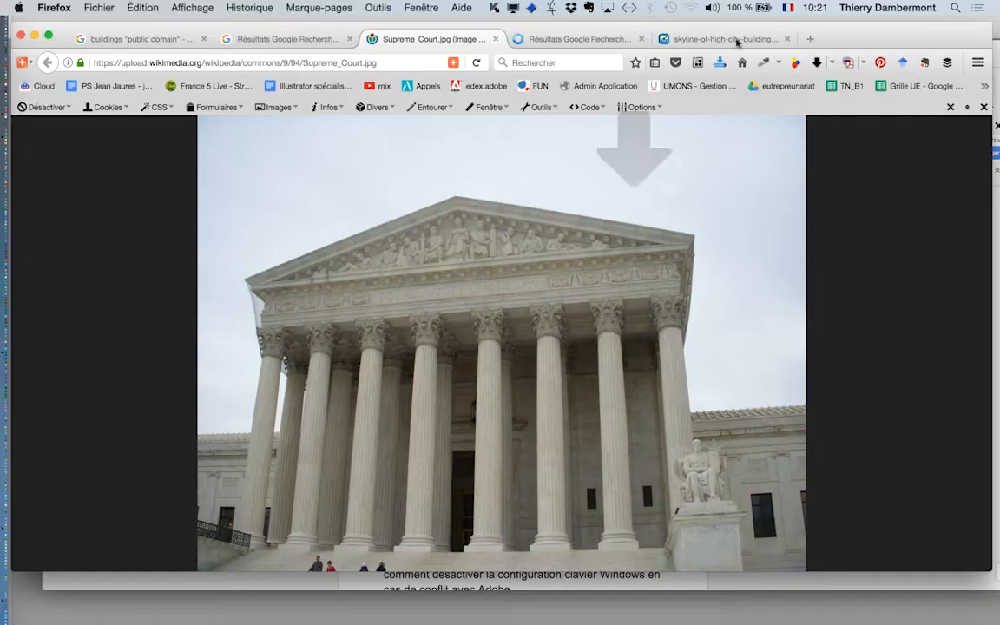
# - Save the full-size skyline image in the "correction de perspective" folder inside deuxieme jour PS, keeping its proposed file name
pyautogui.click(720, 38)
pyautogui.rightClick(507, 283)
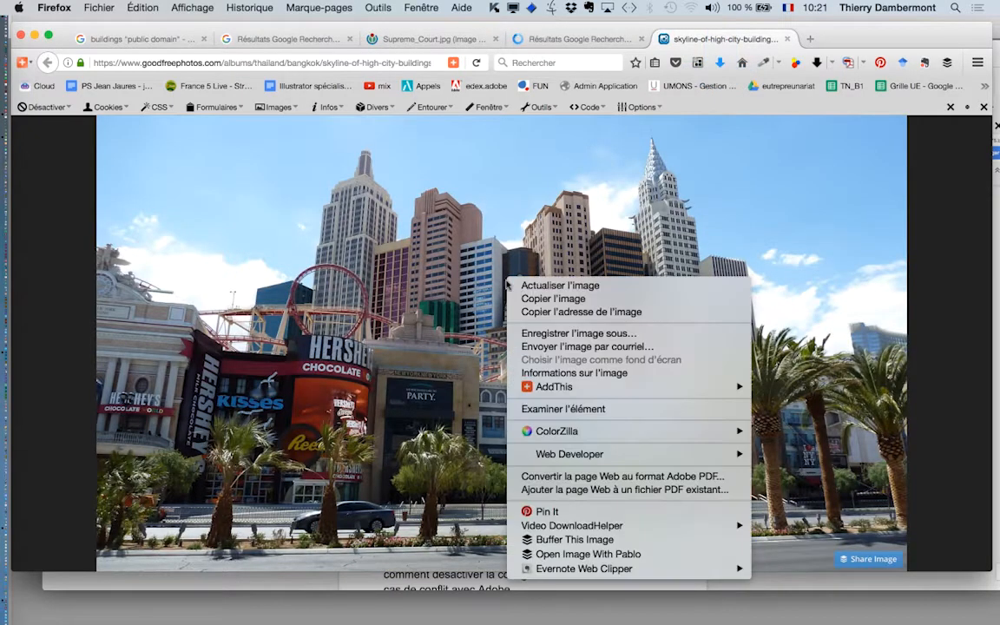
pyautogui.click(566, 334)
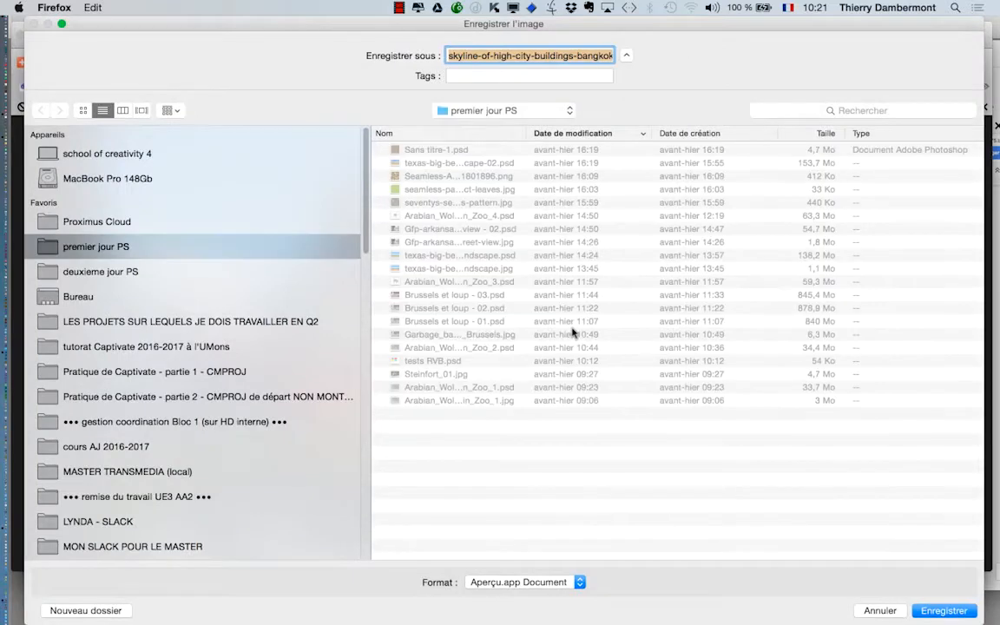
pyautogui.click(162, 271)
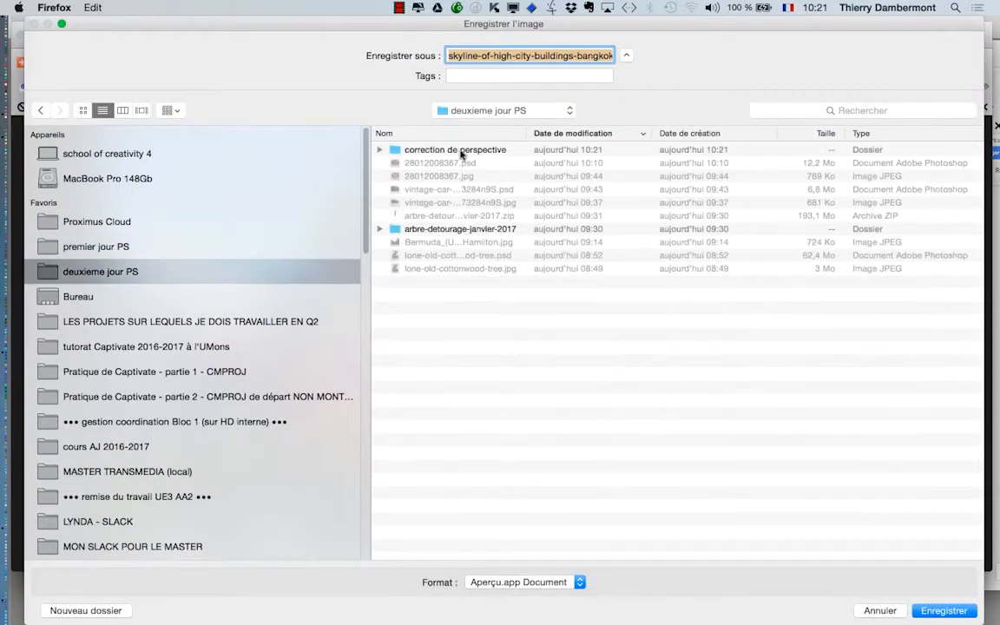
pyautogui.doubleClick(462, 153)
pyautogui.click(942, 610)
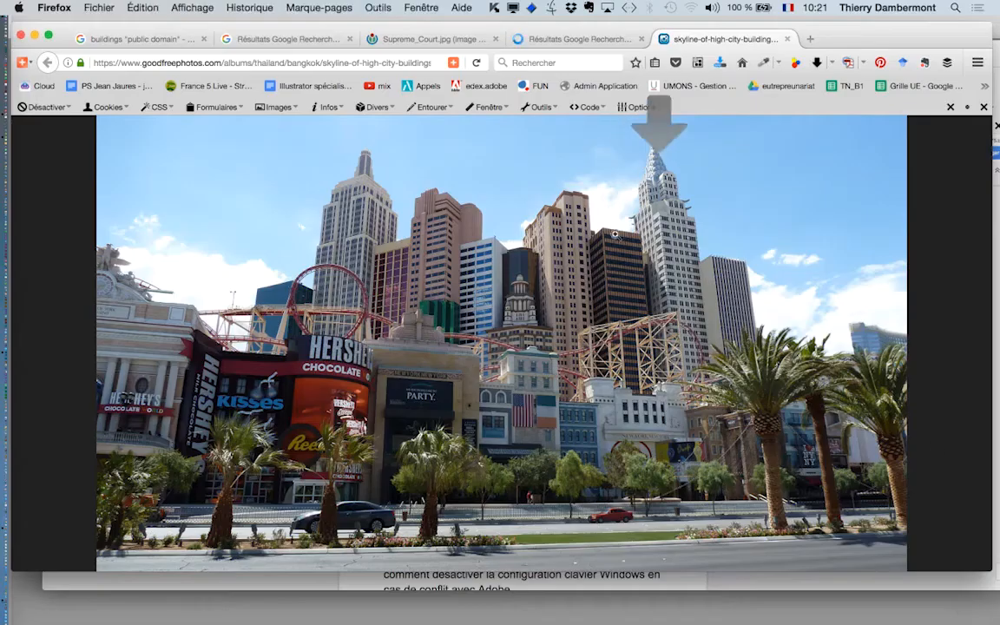
# - Put both browser windows away and switch to Photoshop
pyautogui.click(33, 35)
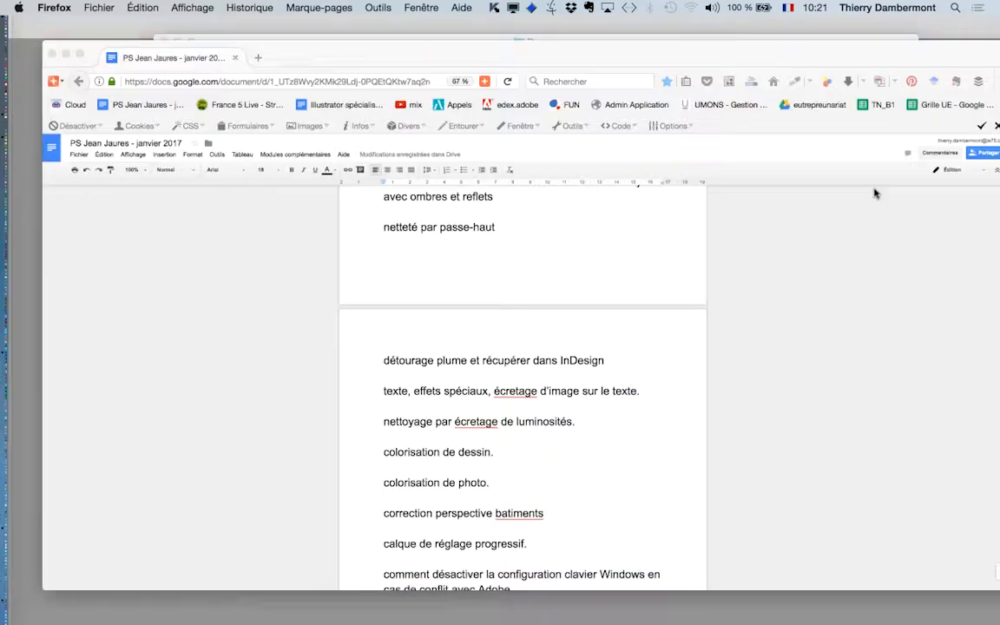
pyautogui.press('super+Tab')
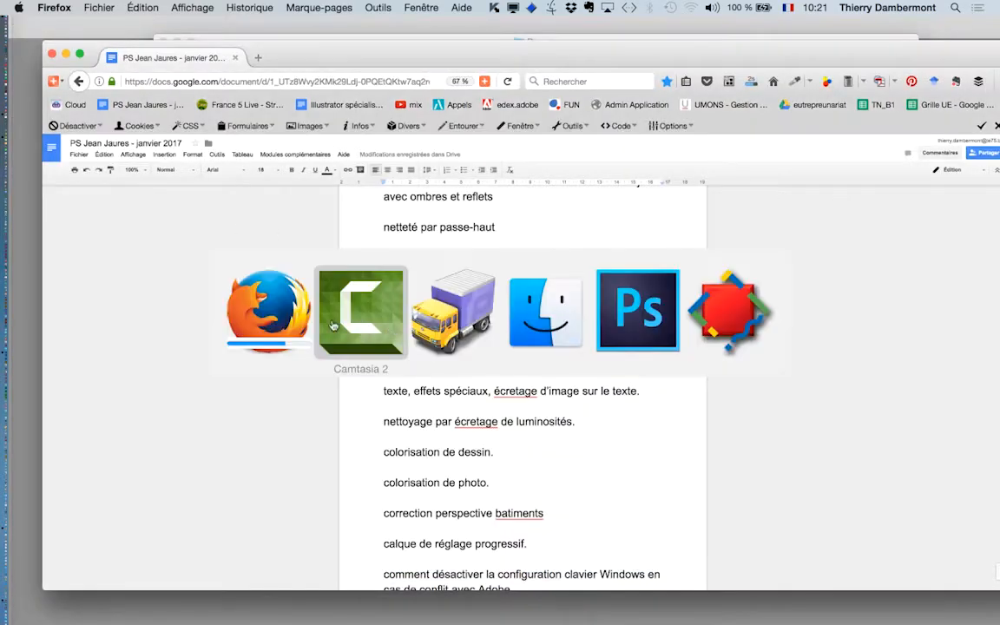
pyautogui.click(53, 53)
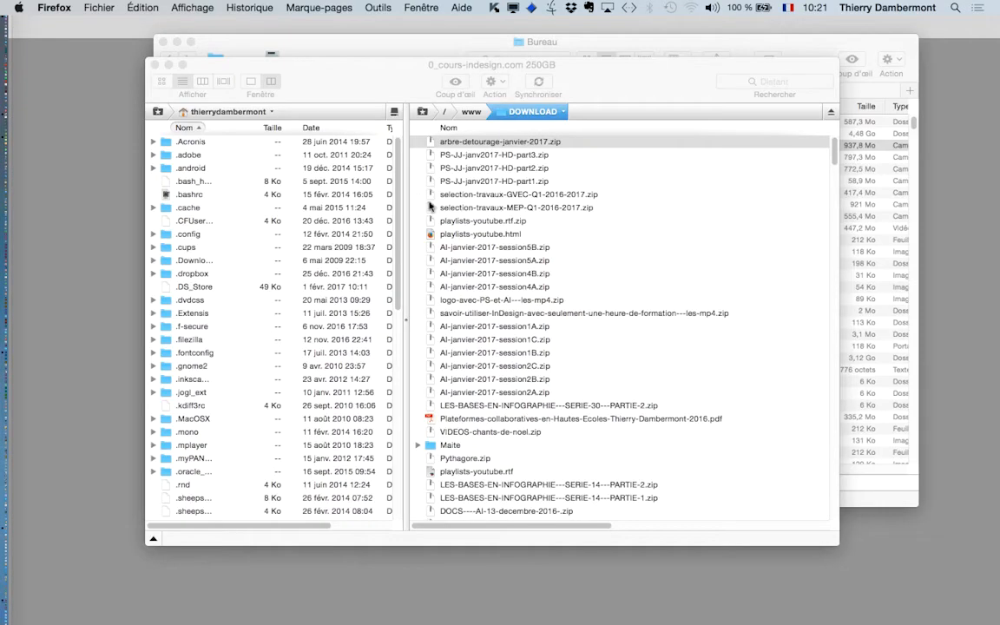
pyautogui.click(77, 95)
pyautogui.click(119, 8)
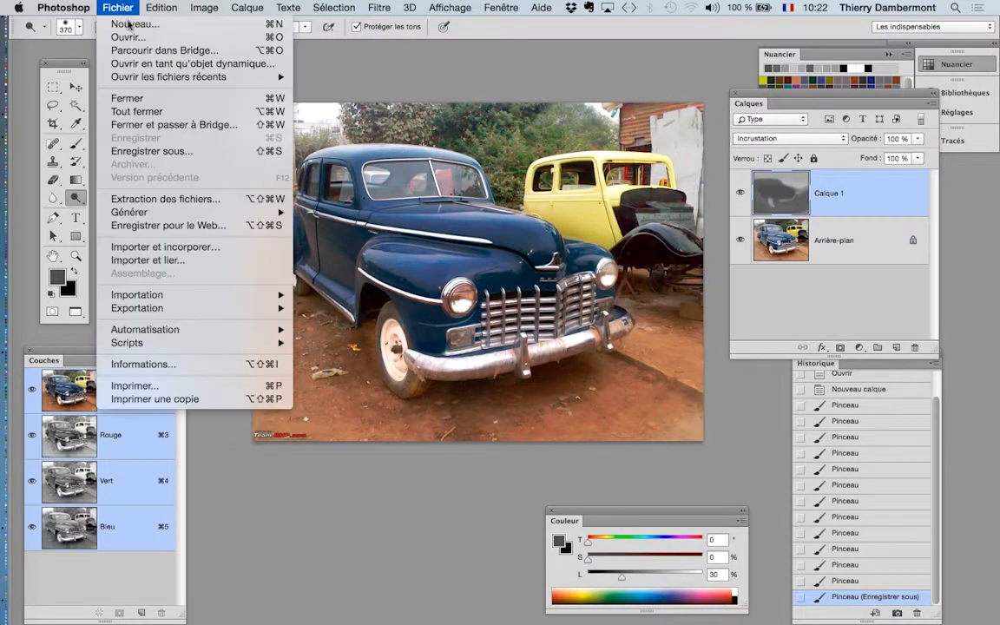
pyautogui.click(132, 36)
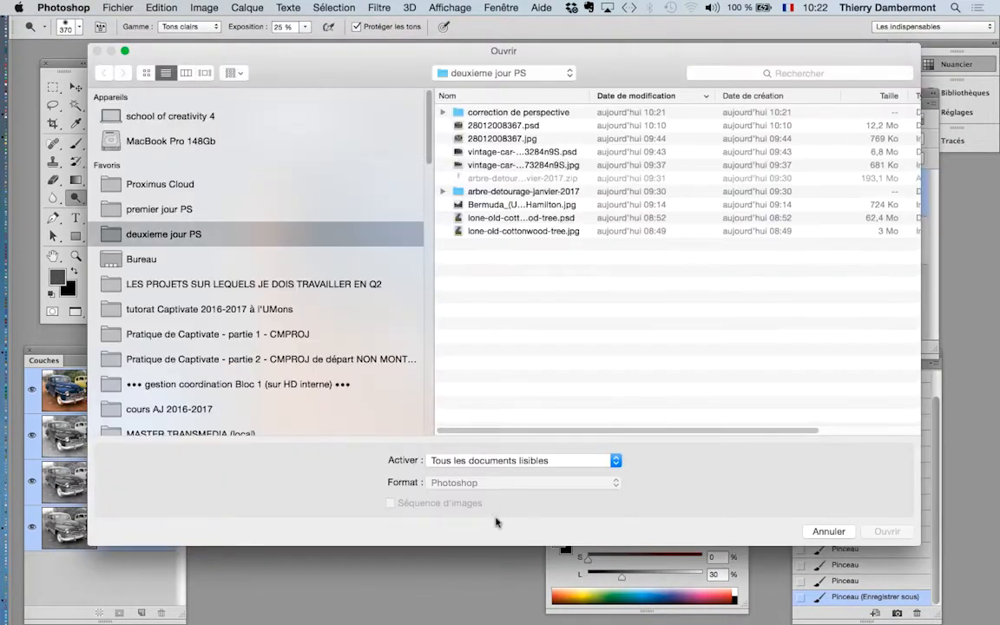
pyautogui.click(817, 532)
# - Close all the documents open in Photoshop, including the car photos and the street scene with the tree
pyautogui.press('super+w')
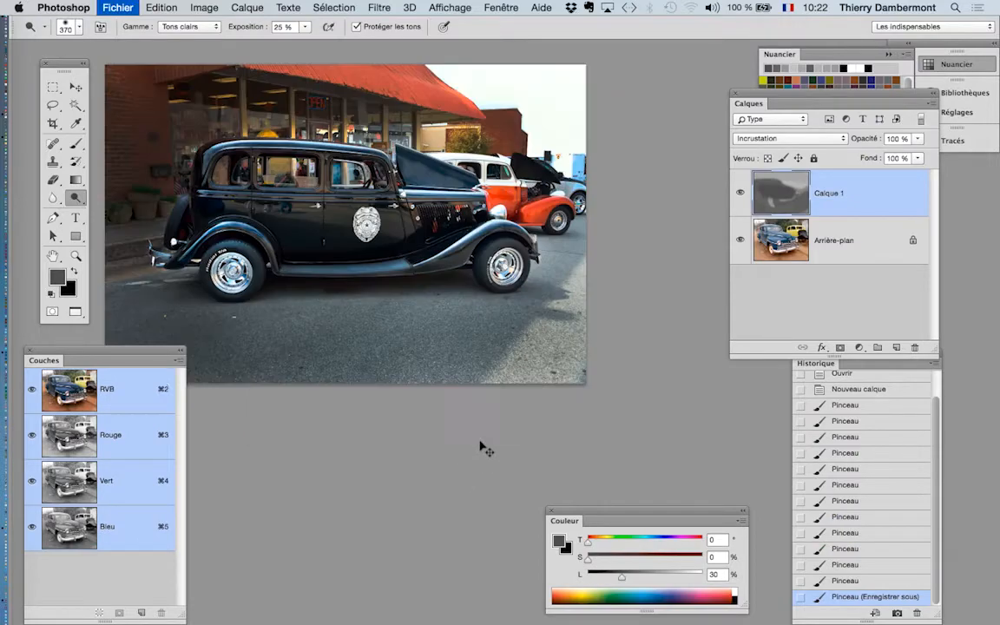
pyautogui.press('super+w')
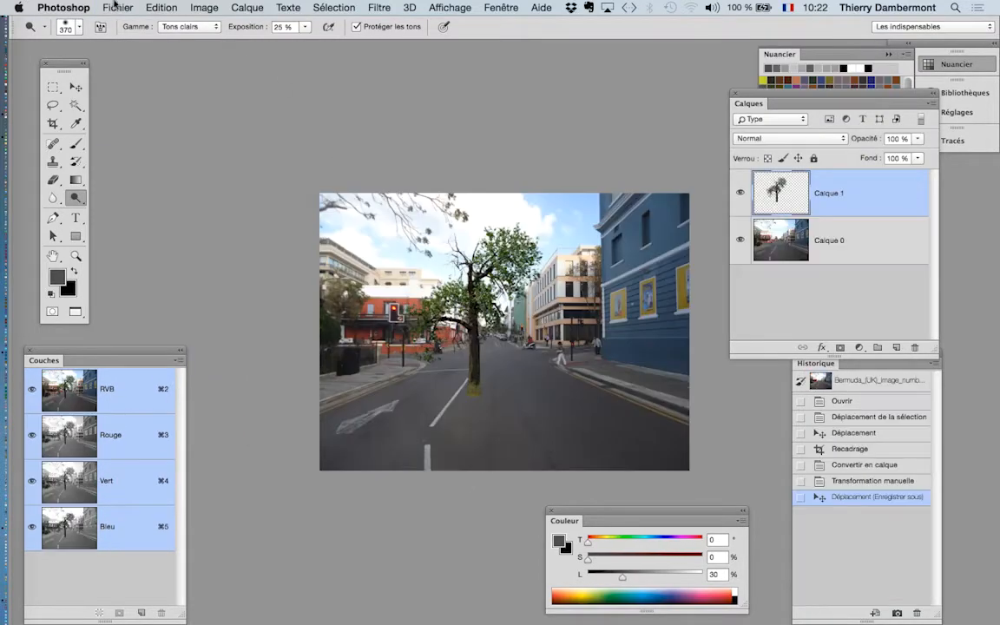
pyautogui.press('super+w')
pyautogui.press('super+w')
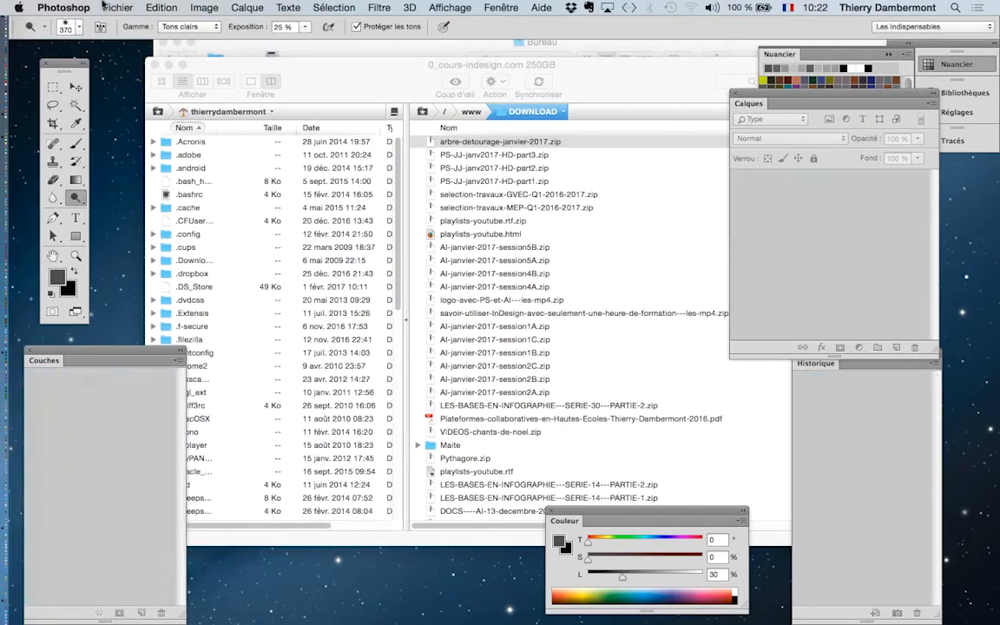
# - Hide the other applications and open both building photos from the "correction de perspective" folder
pyautogui.press('alt+super+h')
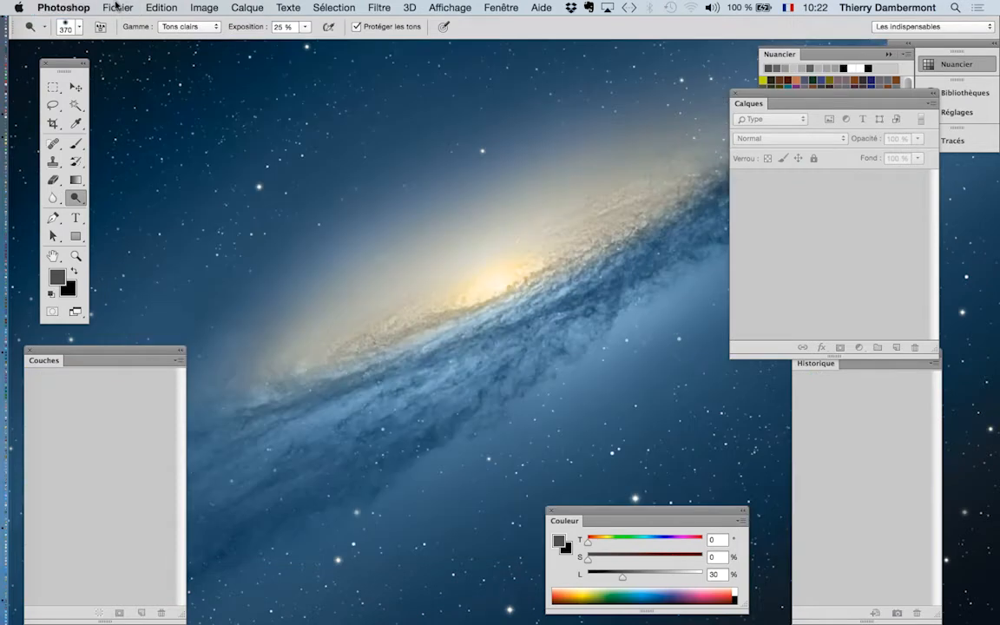
pyautogui.click(116, 6)
pyautogui.click(116, 36)
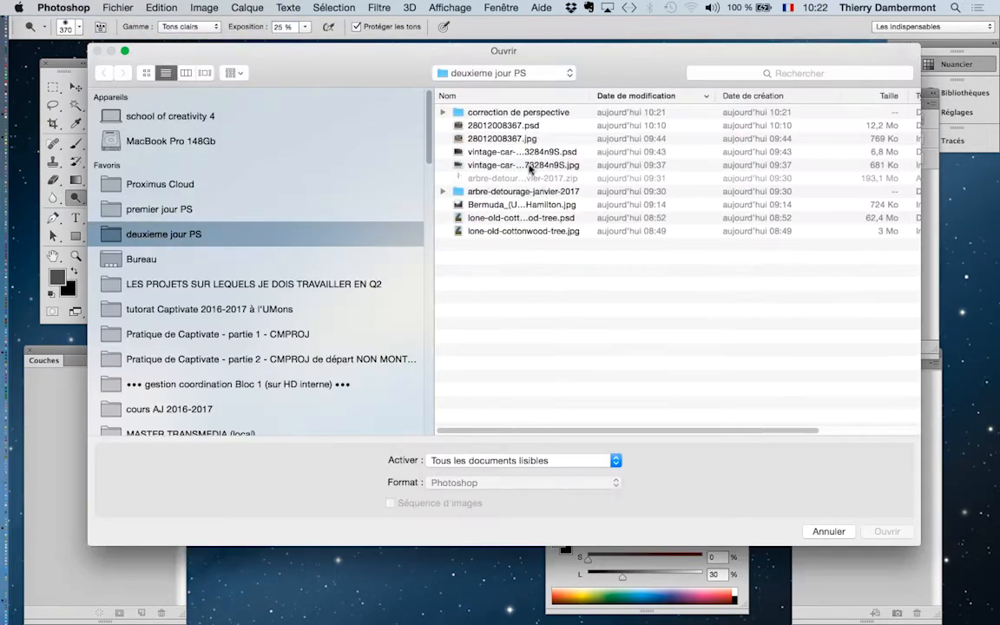
pyautogui.doubleClick(496, 113)
pyautogui.click(499, 113)
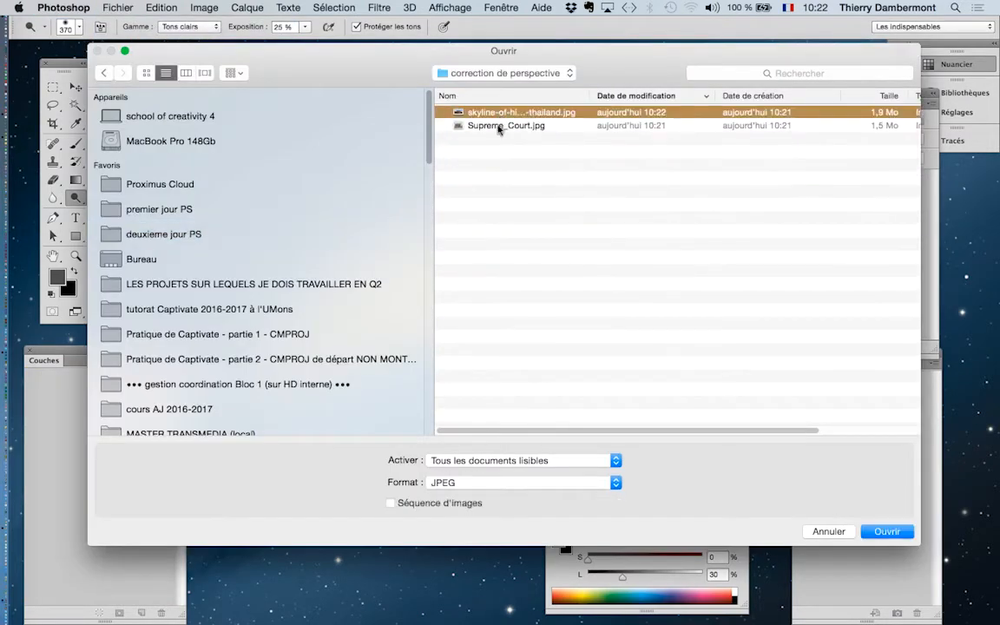
pyautogui.keyDown('shift'); pyautogui.click(499, 126); pyautogui.keyUp('shift')
pyautogui.click(885, 531)
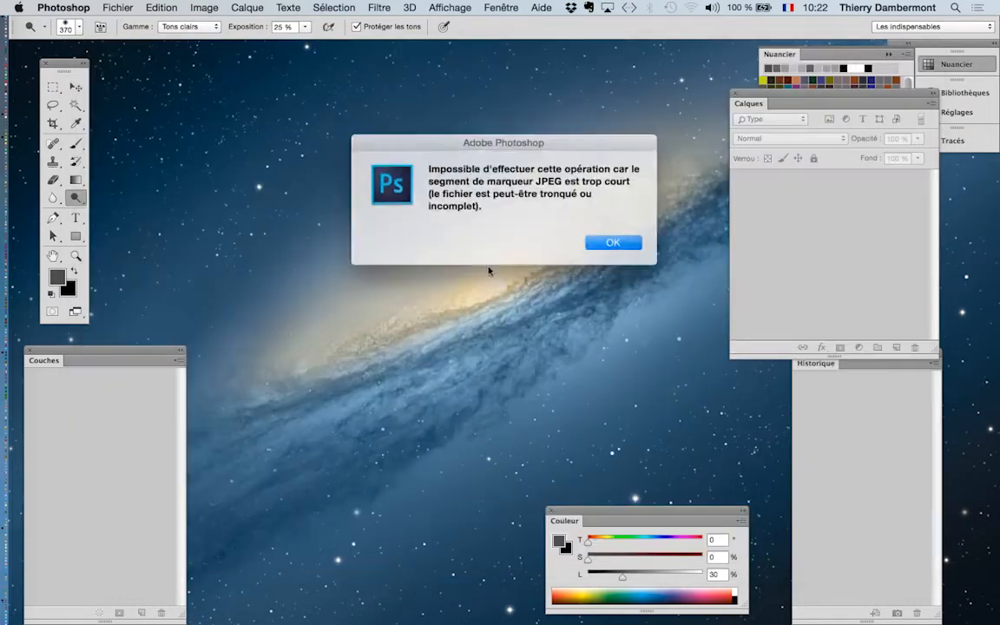
pyautogui.click(624, 240)
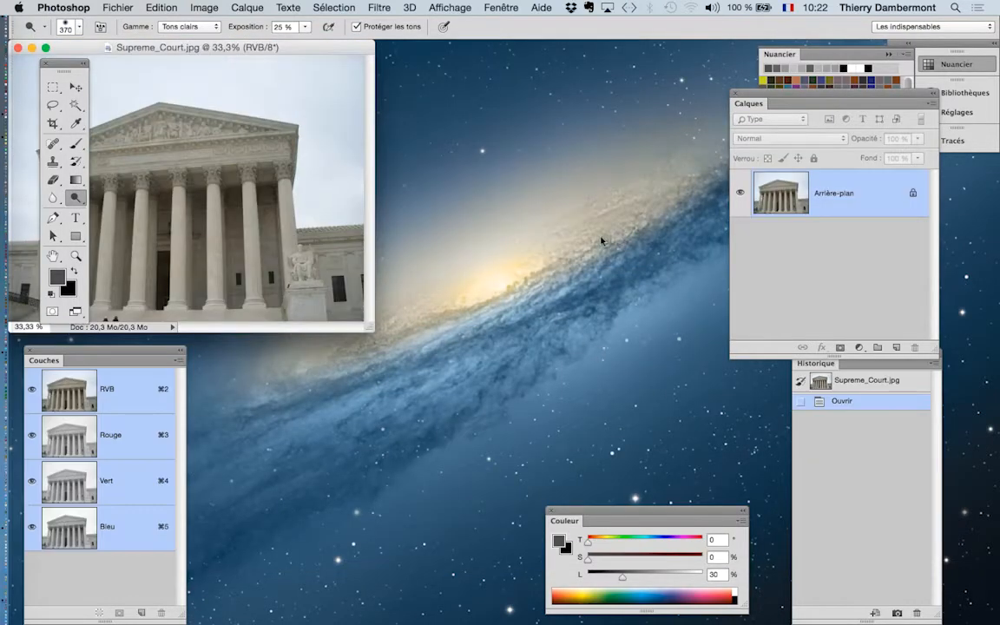
# - Switch to Firefox, check the skyline image's progress in the downloads list, and return to Photoshop
pyautogui.press('super+Tab')
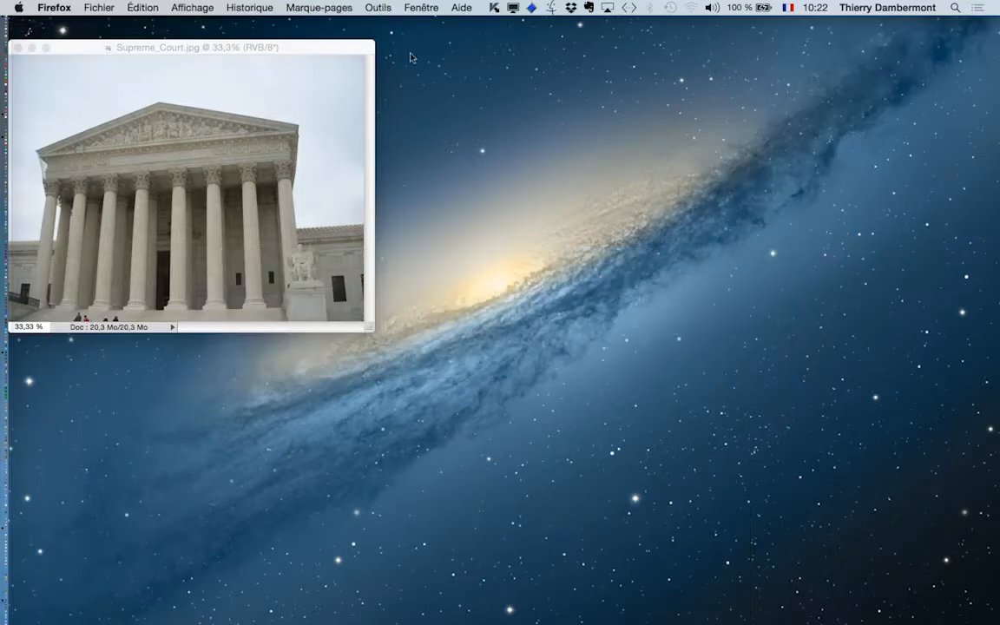
pyautogui.click(379, 7)
pyautogui.click(408, 22)
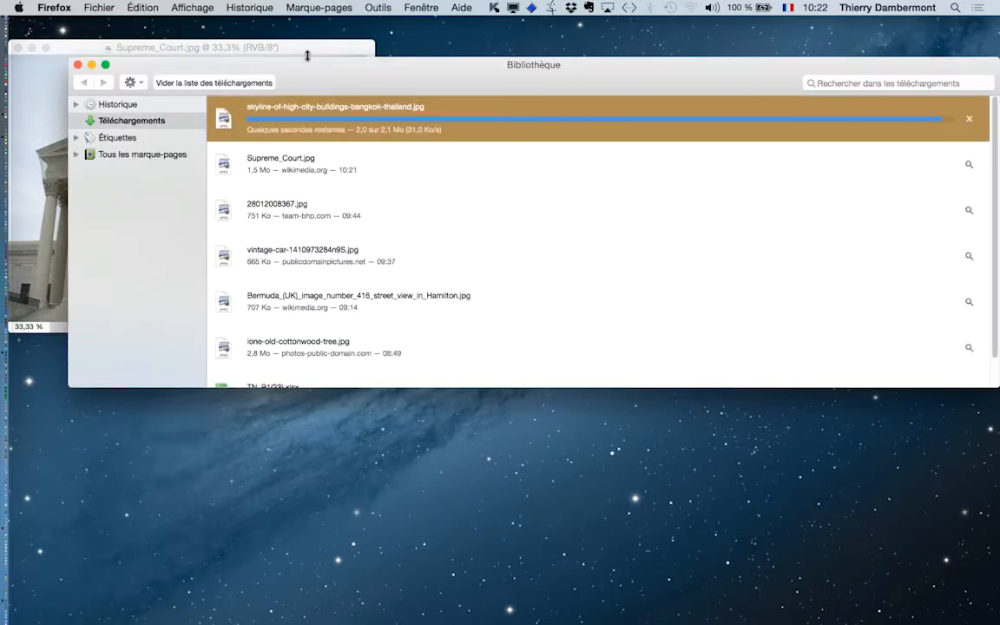
pyautogui.moveTo(324, 66); pyautogui.dragTo(420, 145)
pyautogui.click(308, 54)
# - Open skyline-of-high-city-buildings-bangkok-thailand.jpg from the "correction de perspective" folder
pyautogui.click(118, 7)
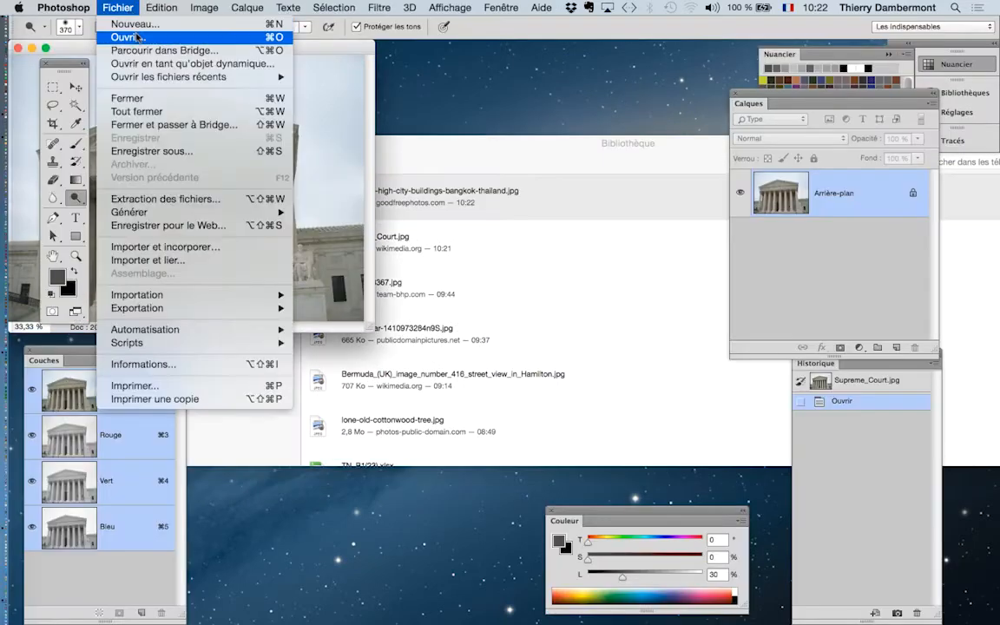
pyautogui.click(121, 35)
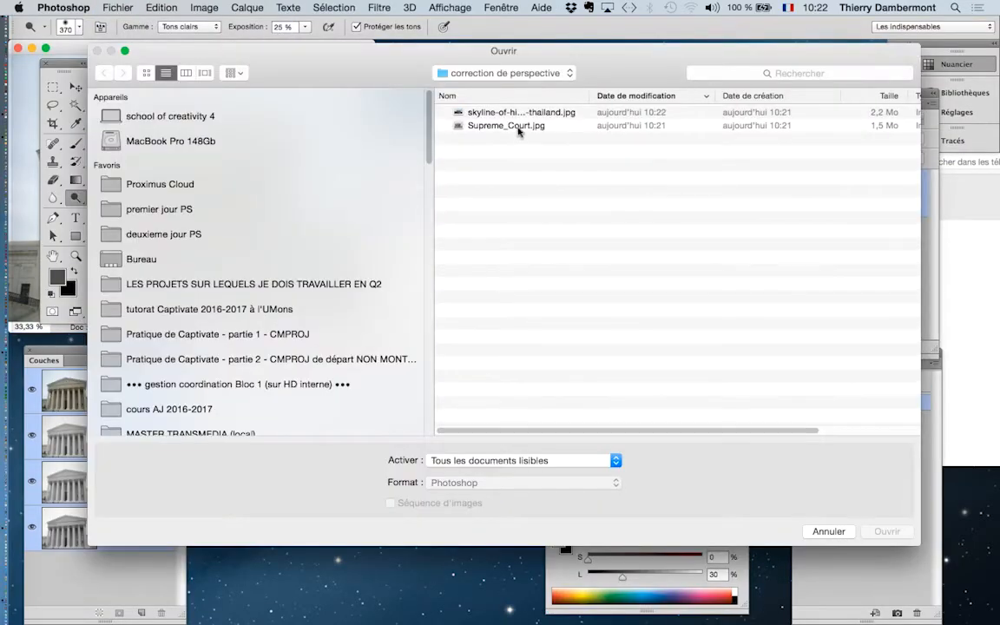
pyautogui.click(517, 128)
pyautogui.click(527, 113)
pyautogui.click(887, 536)
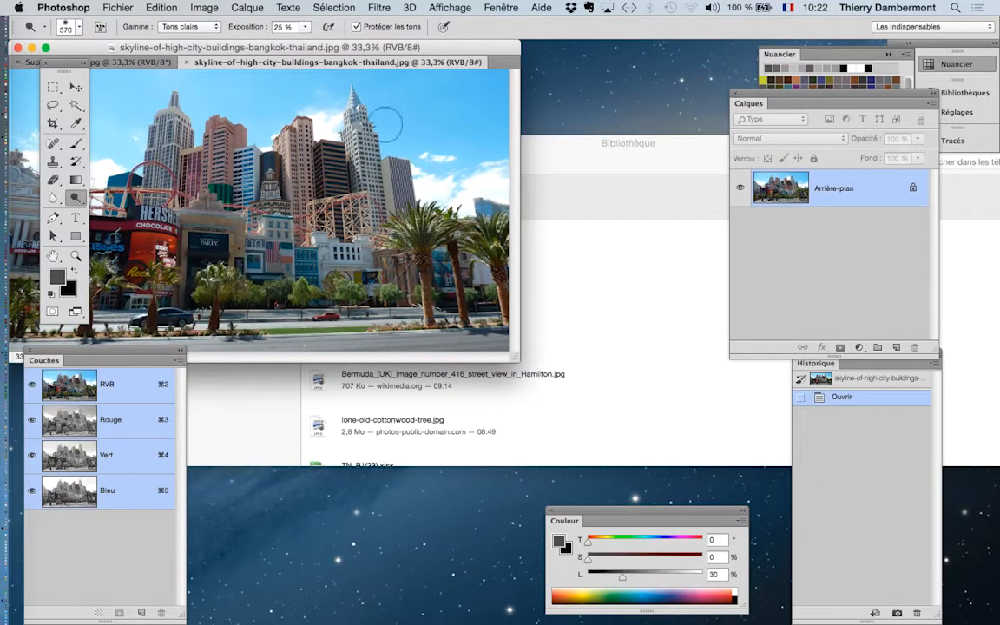
# - Close Firefox's downloads library window and return to the skyline document in Photoshop
pyautogui.click(641, 178)
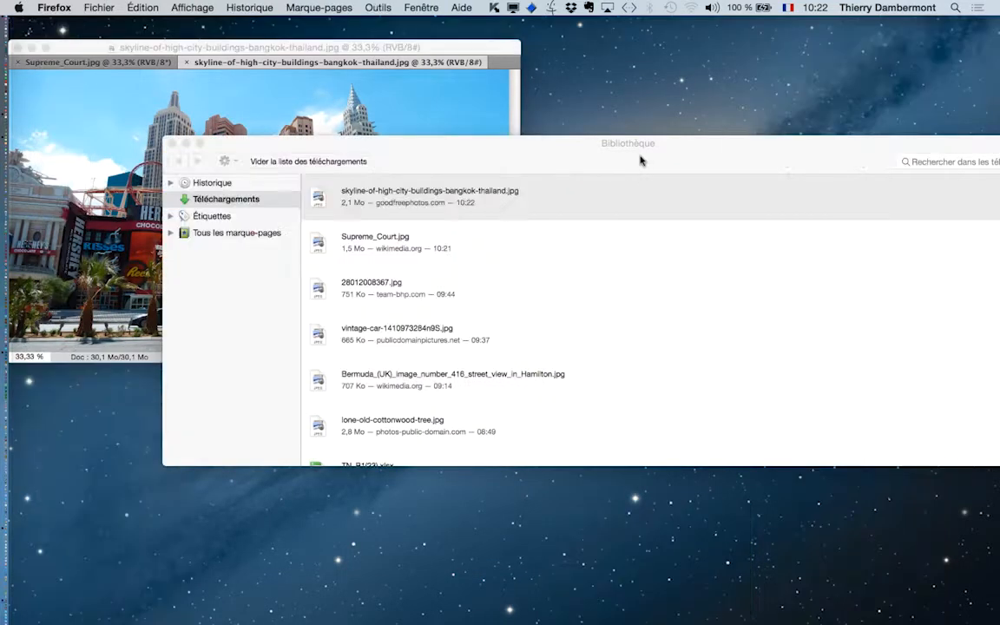
pyautogui.click(187, 144)
pyautogui.click(279, 47)
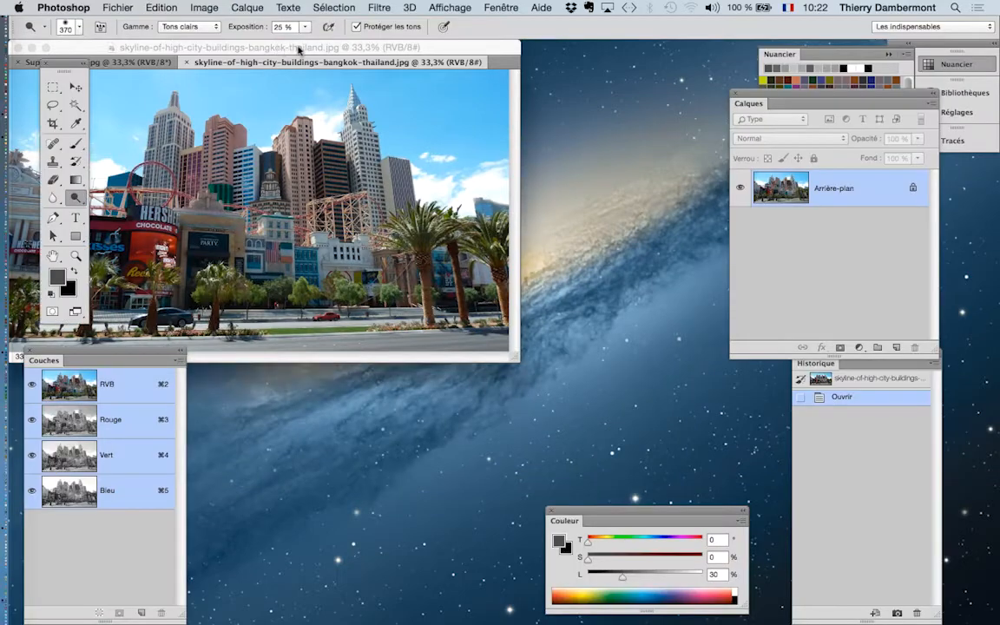
# - Display the skyline image in full screen mode with the menu bar and reposition it on the gray canvas
pyautogui.moveTo(278, 46); pyautogui.dragTo(440, 78)
pyautogui.press('f')
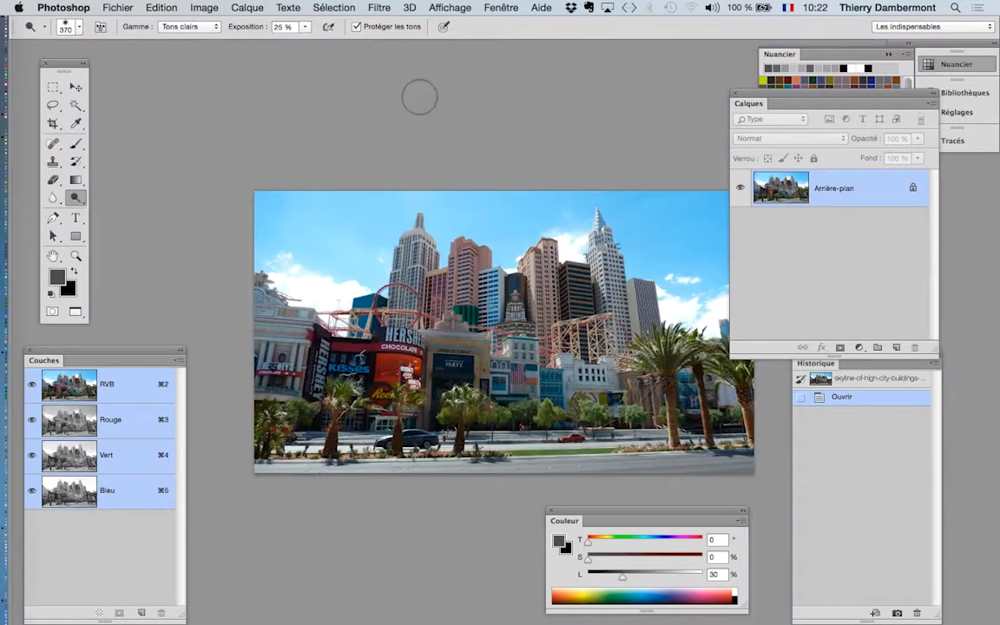
pyautogui.moveTo(500, 252); pyautogui.dragTo(415, 144)
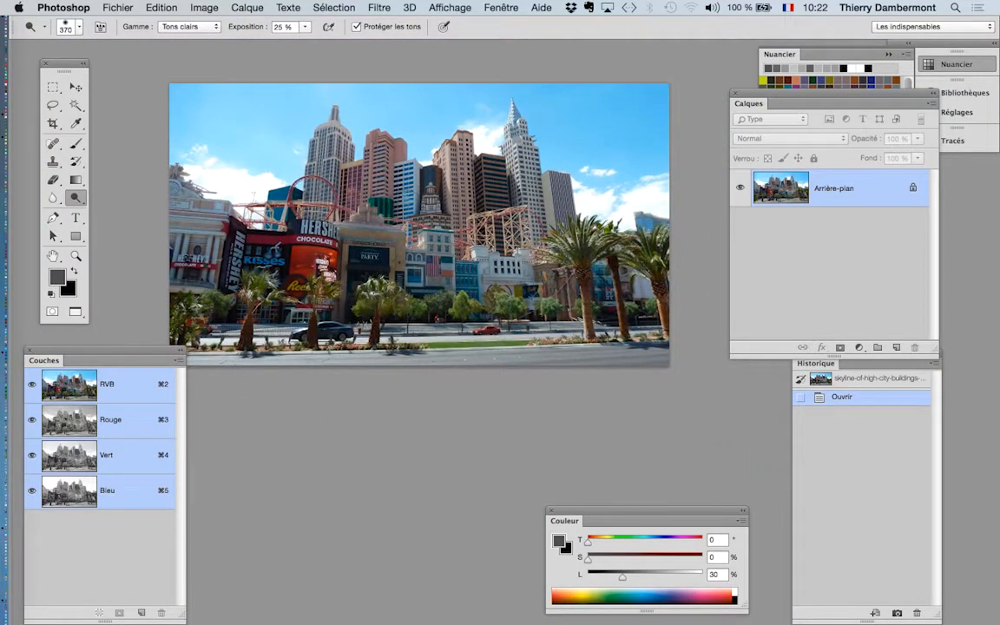
# - Reset the Les indispensables workspace and arrange the toolbox in two columns
pyautogui.click(879, 21)
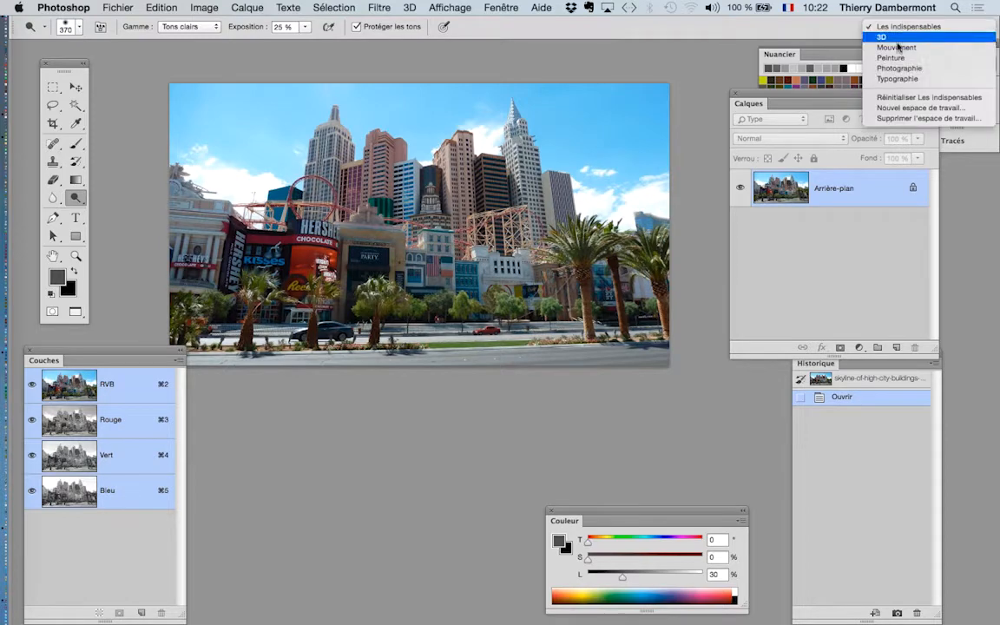
pyautogui.click(915, 102)
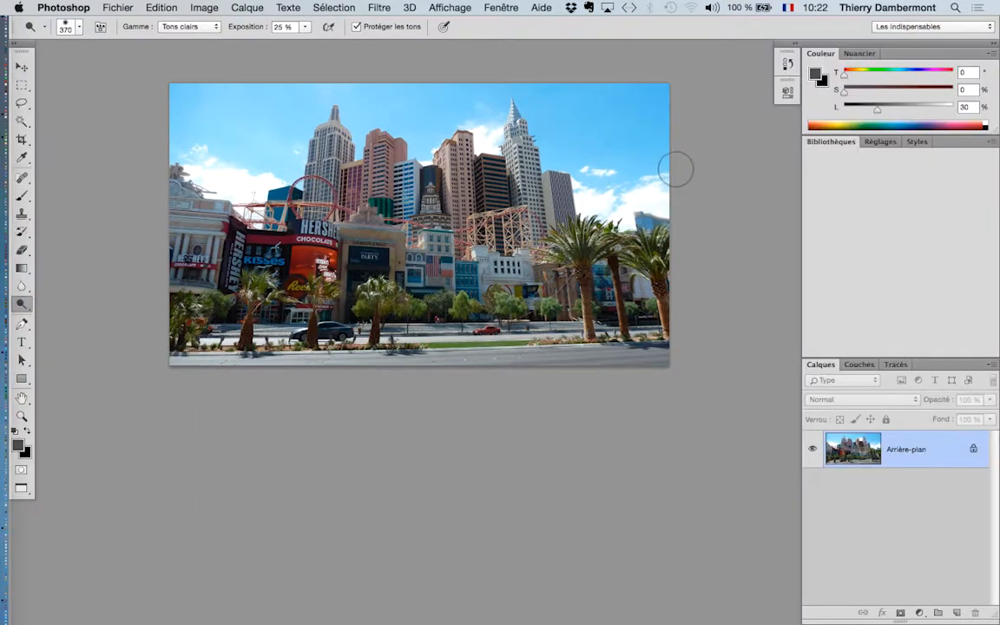
pyautogui.click(14, 42)
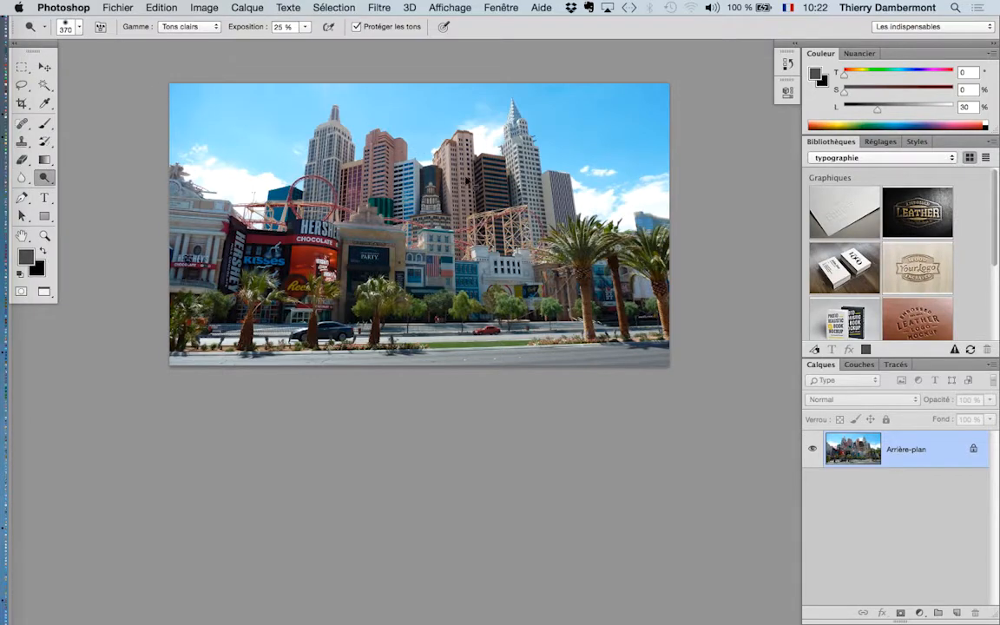
# - Bring up Supreme_Court.jpg by opening it from the "correction de perspective" folder
pyautogui.click(119, 7)
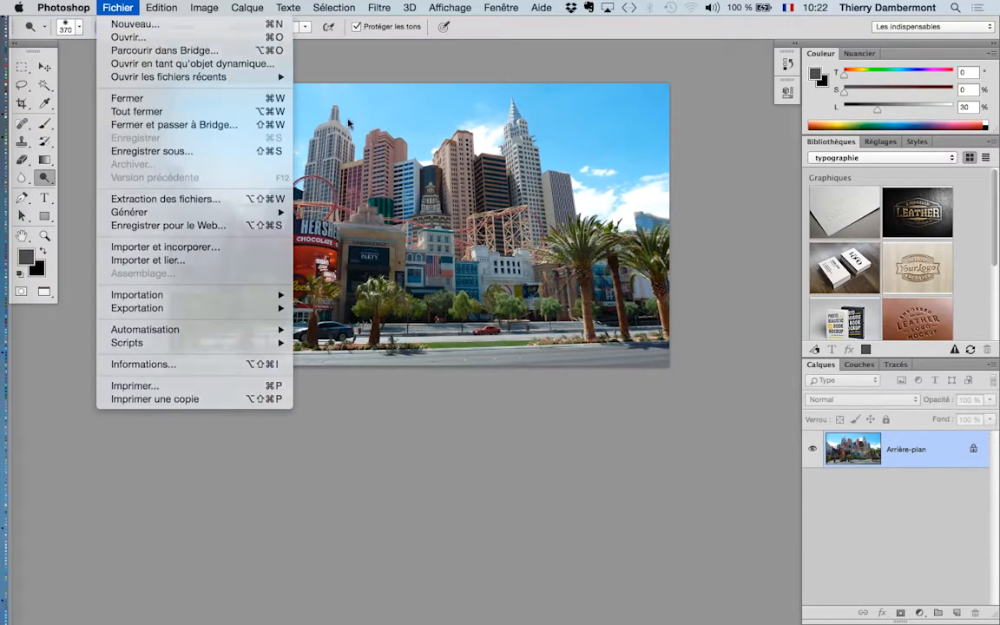
pyautogui.click(129, 34)
pyautogui.click(501, 126)
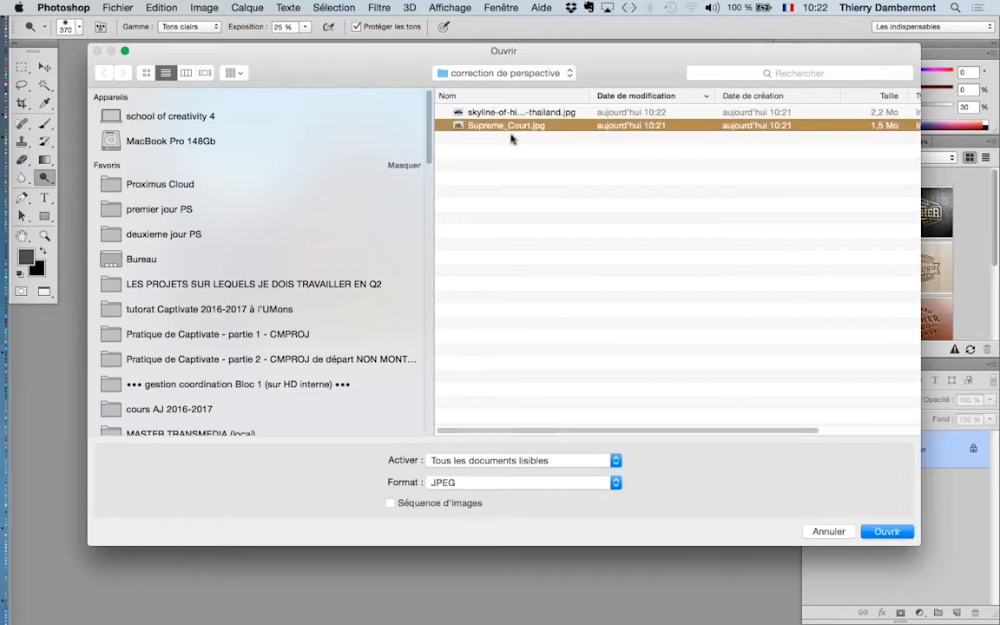
pyautogui.press('Return')
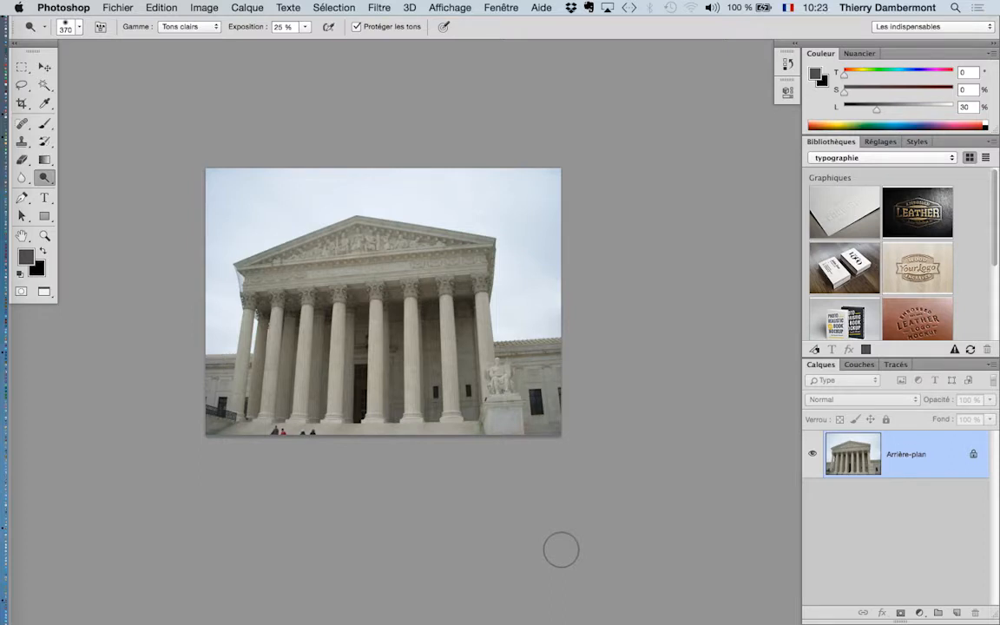
# - Display the grid over the Supreme Court photo
pyautogui.press('super+plus')
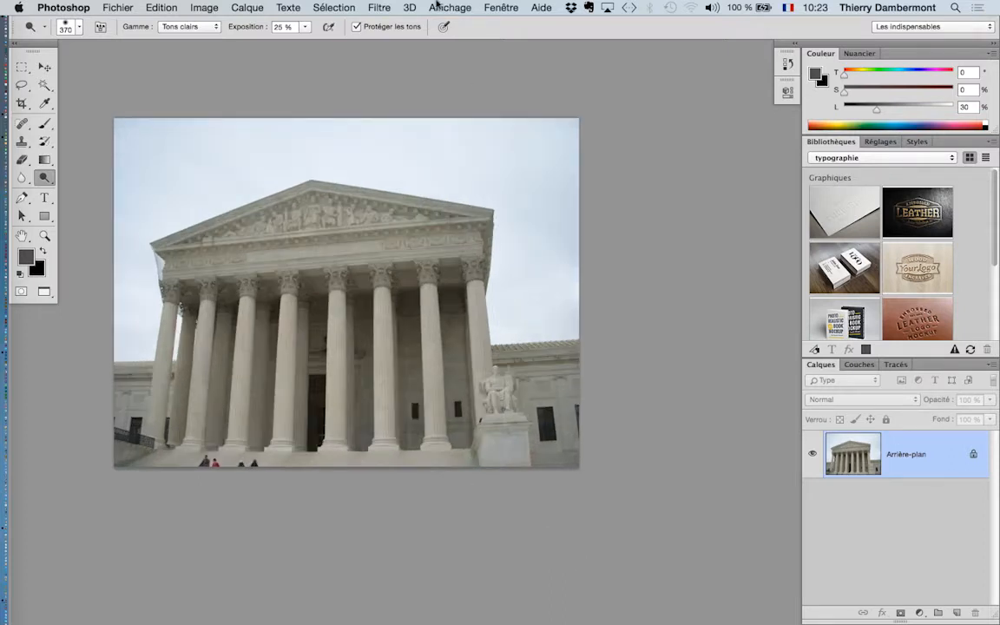
pyautogui.click(492, 6)
pyautogui.moveTo(468, 7)
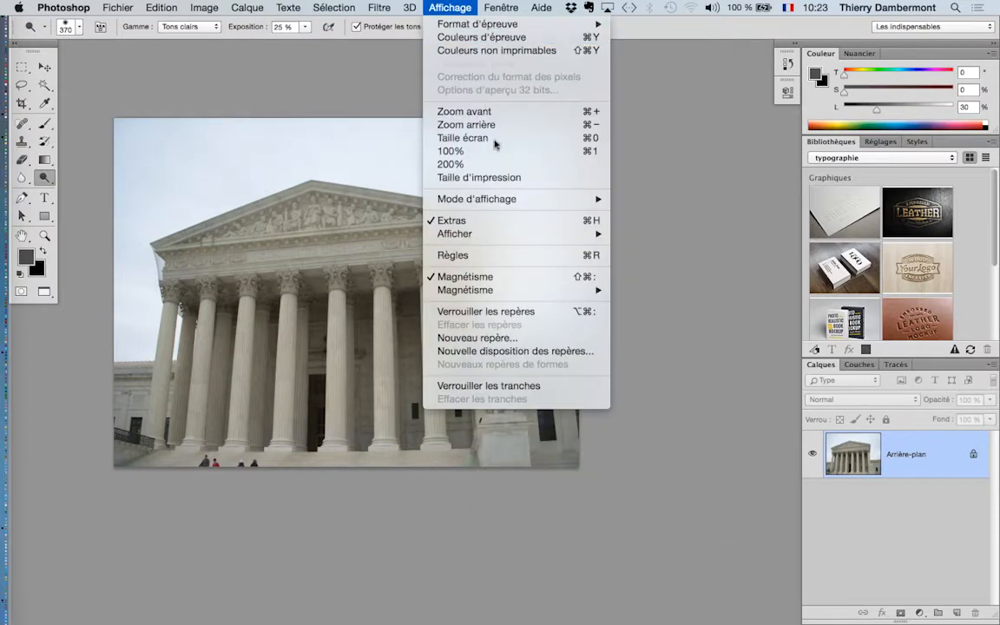
pyautogui.moveTo(527, 234)
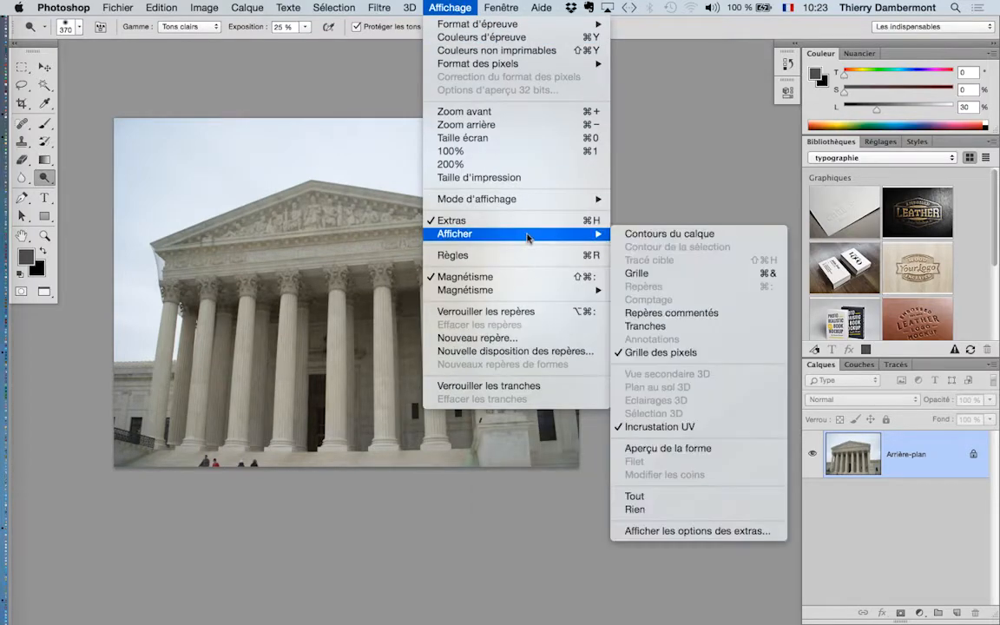
pyautogui.click(674, 275)
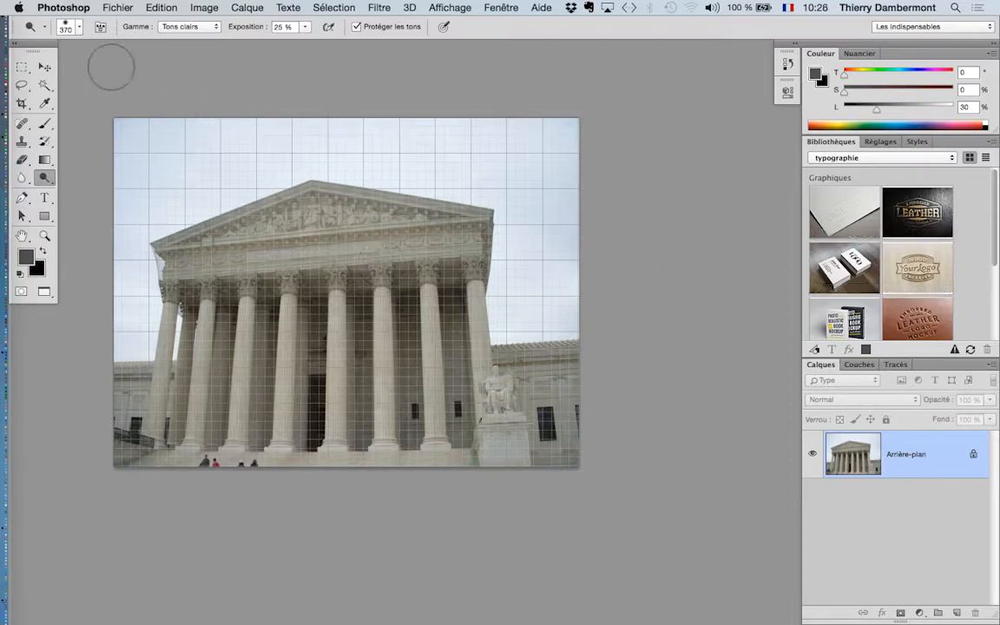
# - In the Repères, grille et tranches preferences, change the grid spacing unit to Pixels
pyautogui.click(70, 7)
pyautogui.moveTo(80, 54)
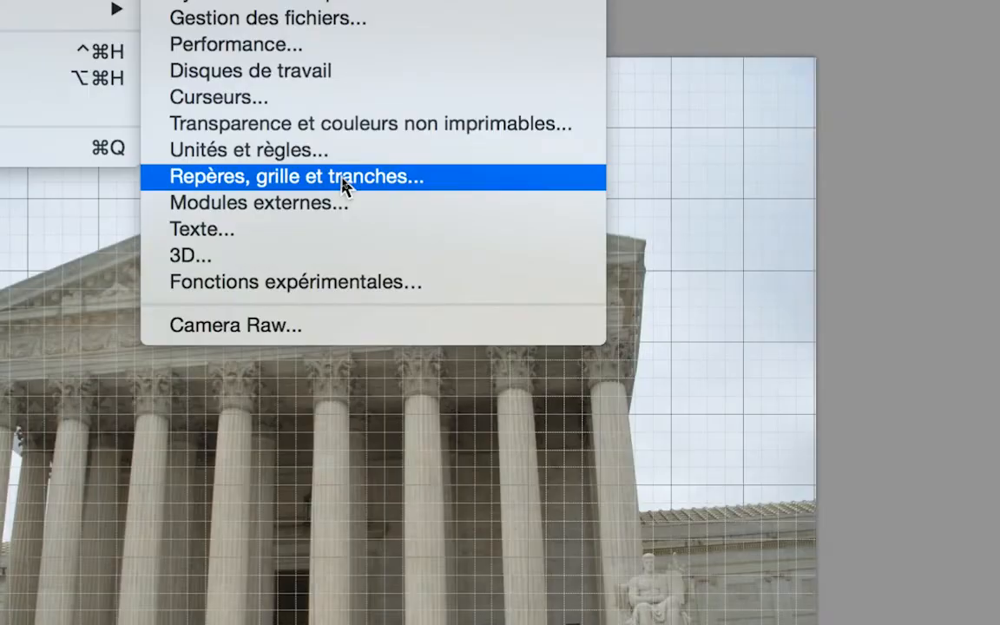
pyautogui.click(345, 178)
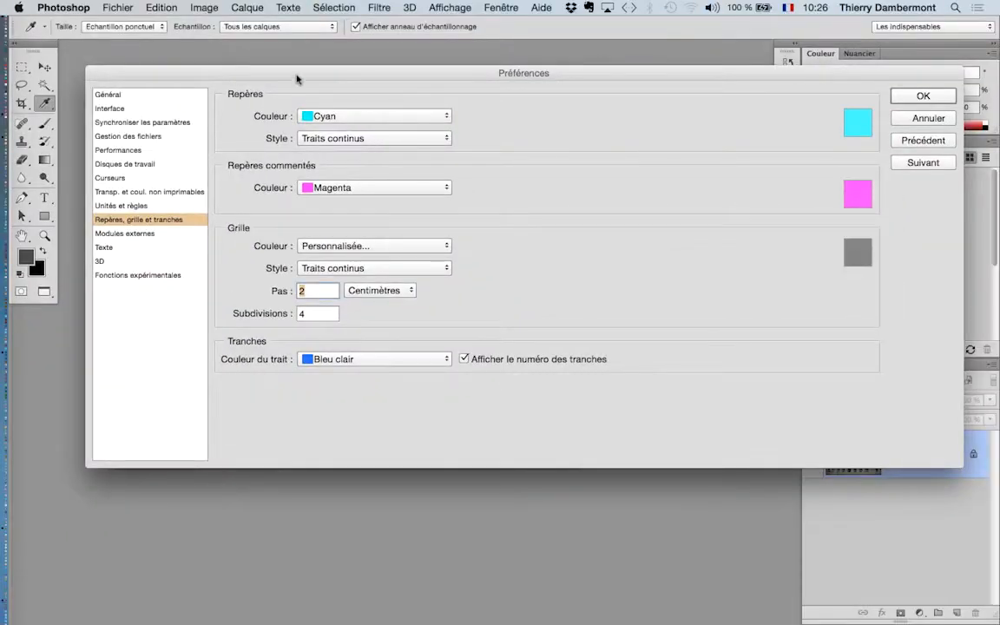
pyautogui.moveTo(316, 75); pyautogui.dragTo(710, 54)
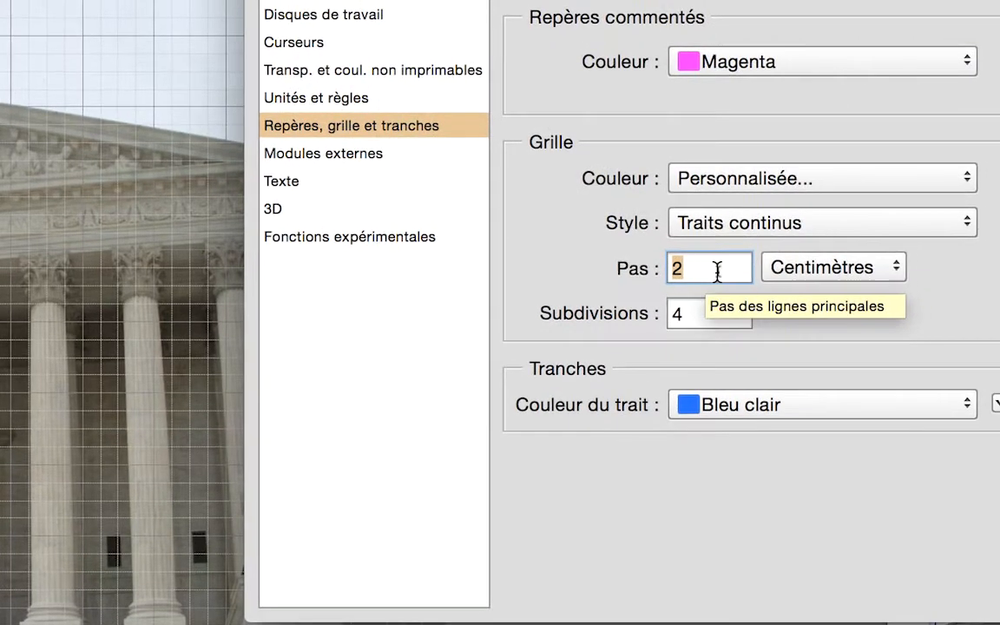
pyautogui.click(794, 270)
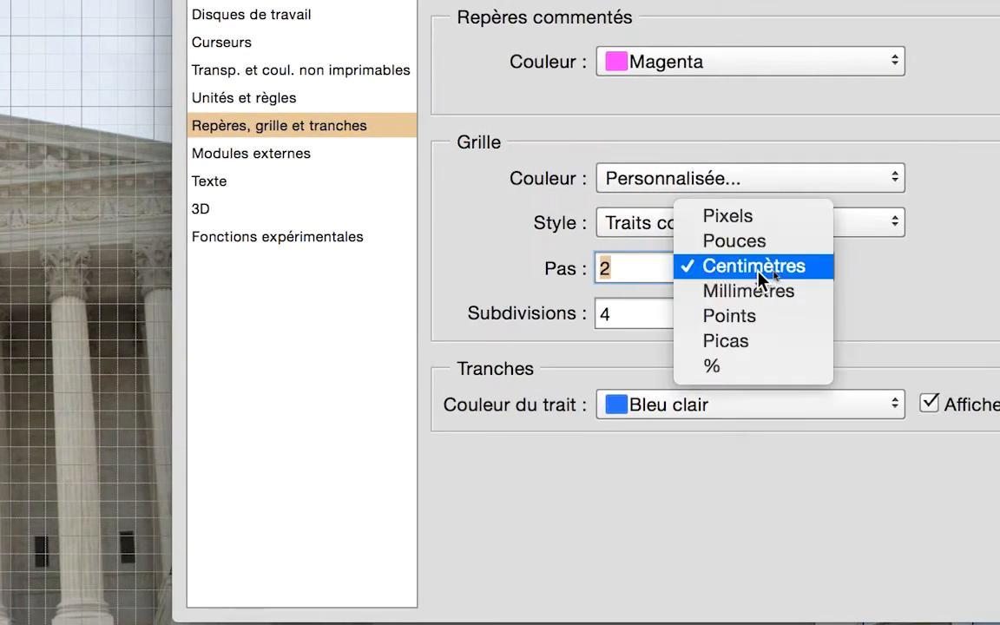
pyautogui.click(760, 251)
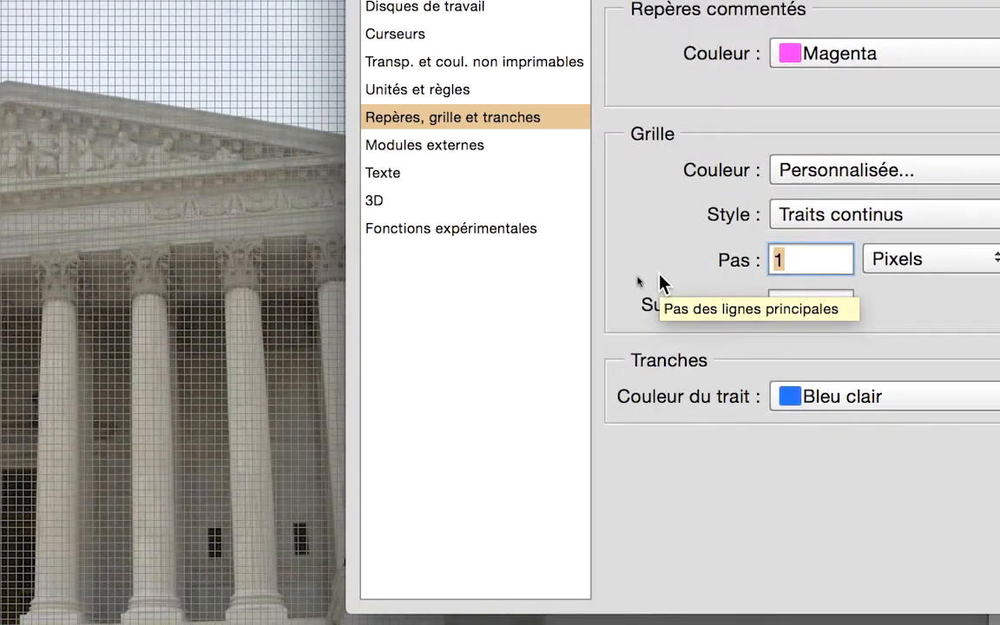
# - Set the grid spacing to 100 pixels with 1 subdivision and accept the preferences
pyautogui.write('40')
pyautogui.press('Tab')
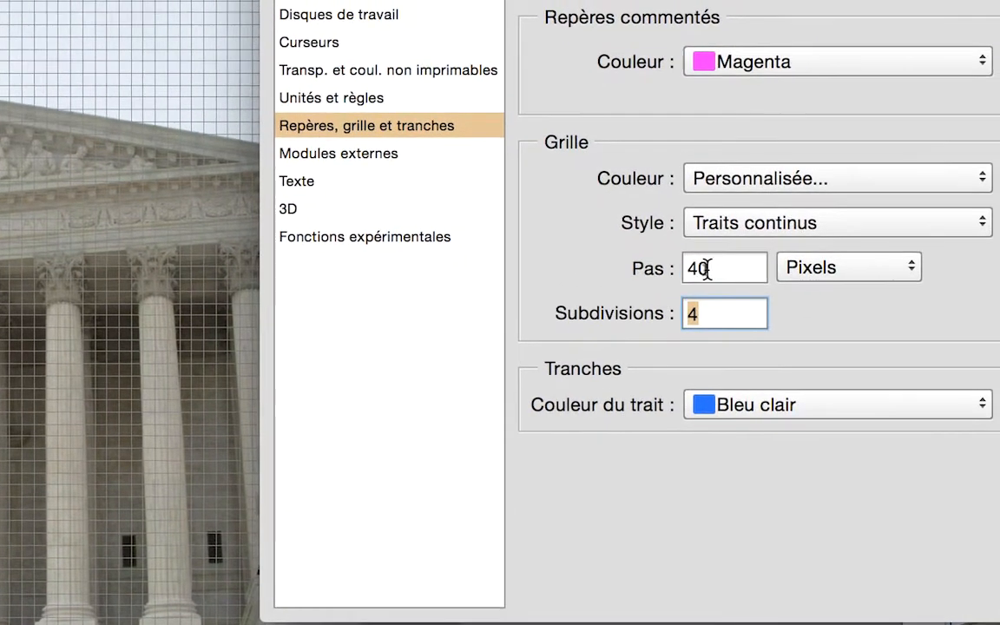
pyautogui.moveTo(795, 260); pyautogui.dragTo(744, 259)
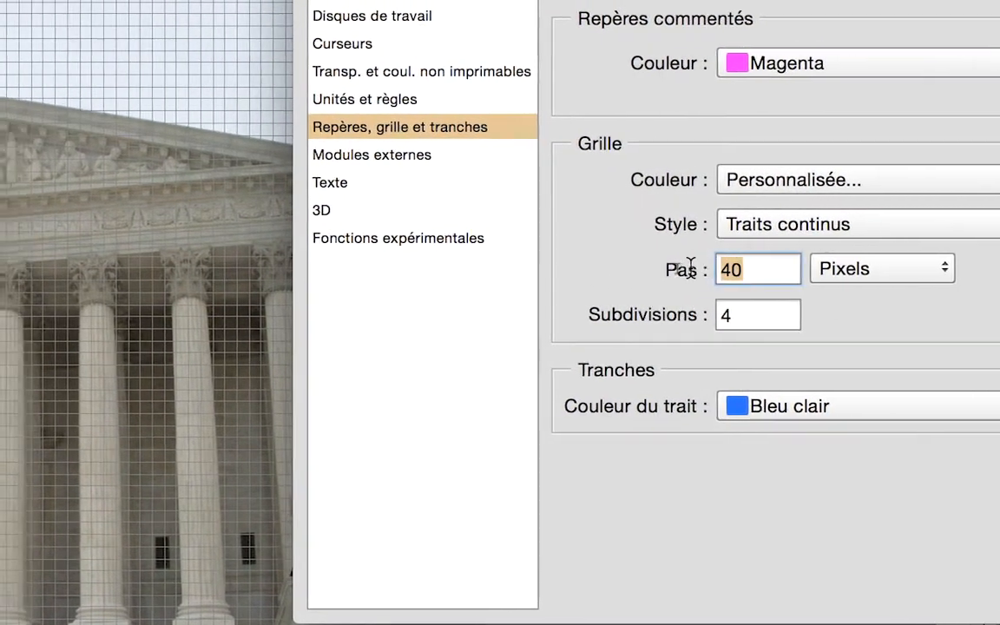
pyautogui.write('100')
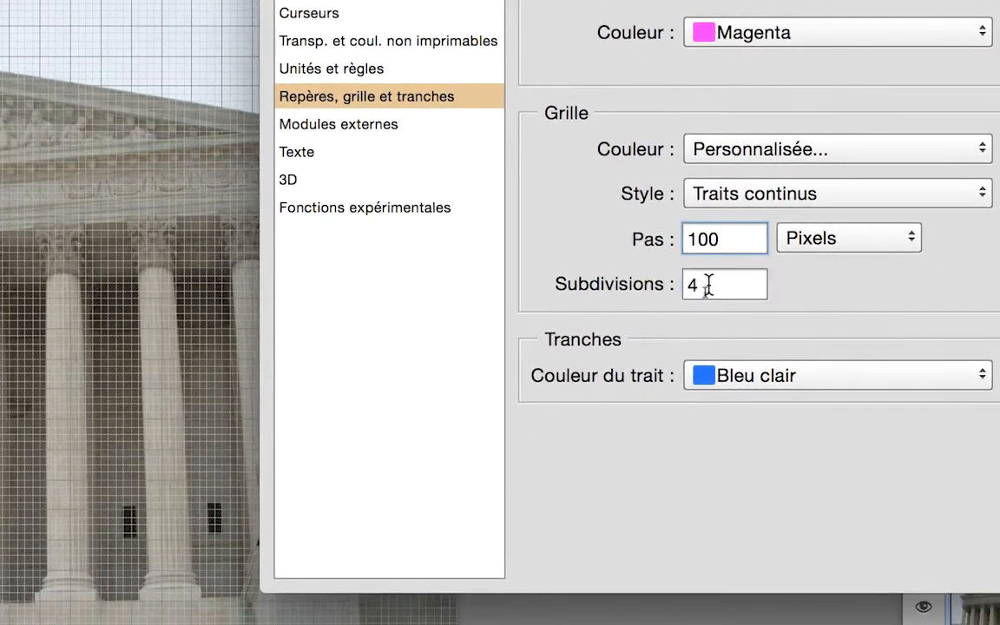
pyautogui.moveTo(751, 318); pyautogui.dragTo(705, 318)
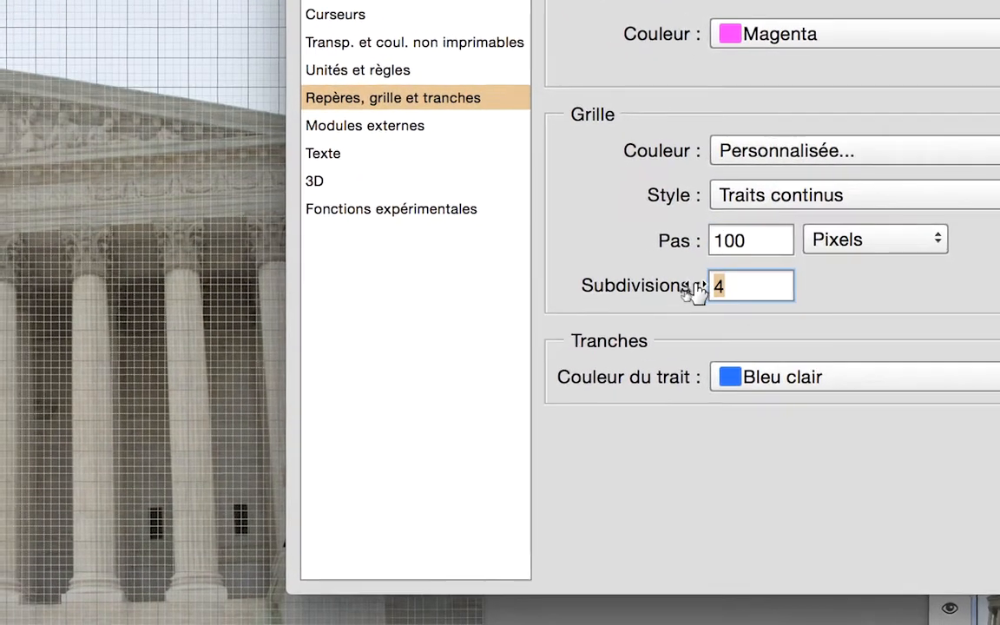
pyautogui.write('1')
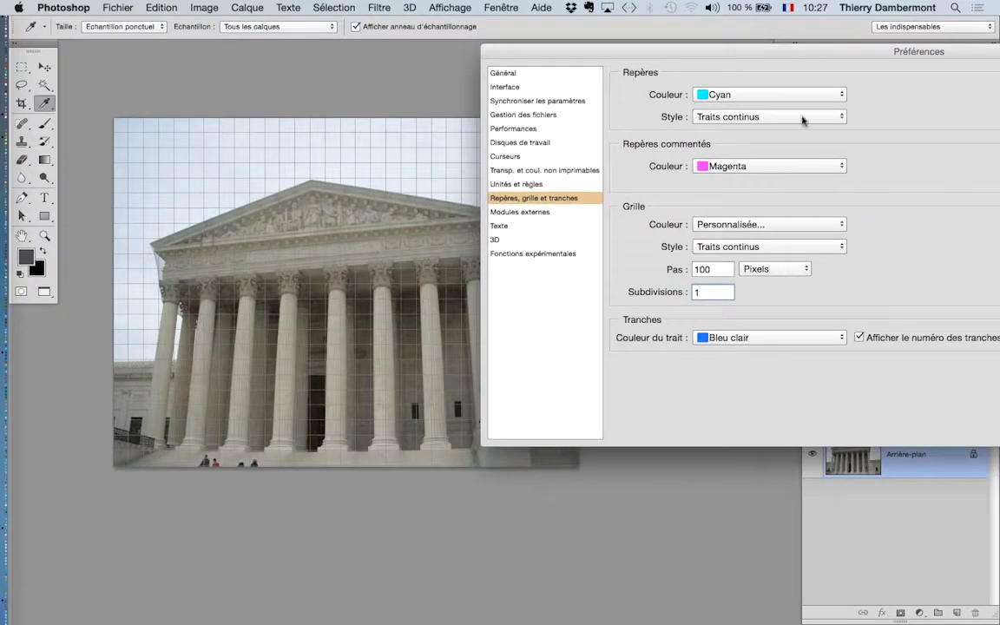
pyautogui.moveTo(775, 48); pyautogui.dragTo(512, 57)
pyautogui.moveTo(932, 57); pyautogui.dragTo(823, 53)
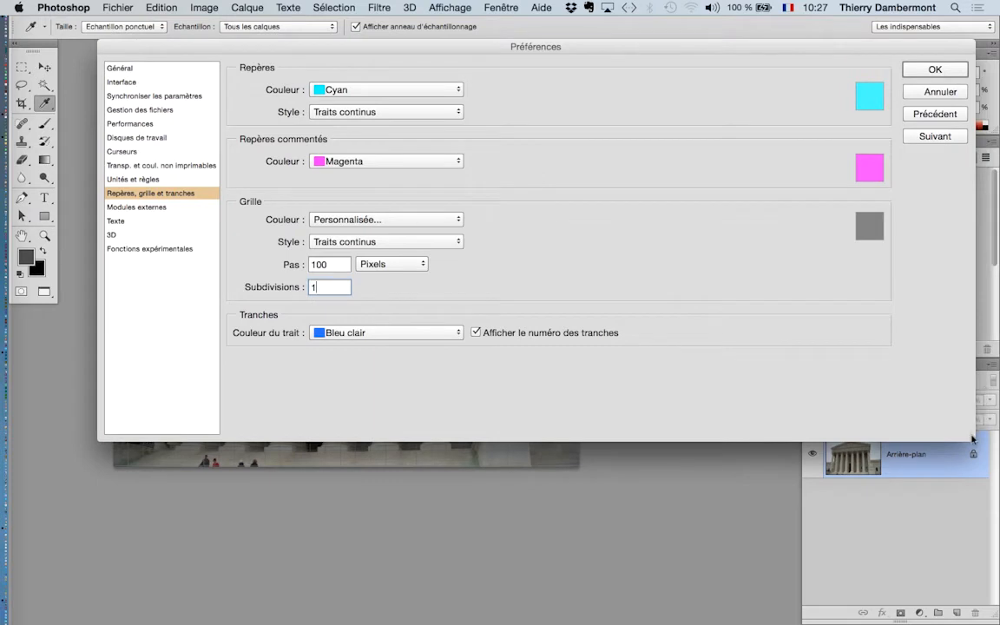
pyautogui.click(935, 70)
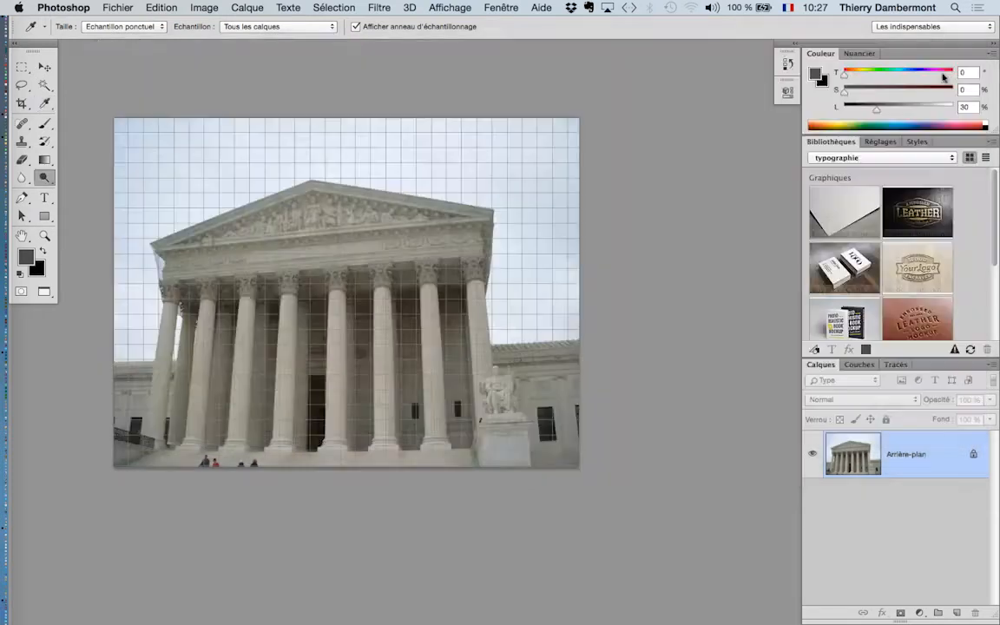
# - Detach the Calques panel from its dock, place it beside the photo and make it taller
pyautogui.press('o')
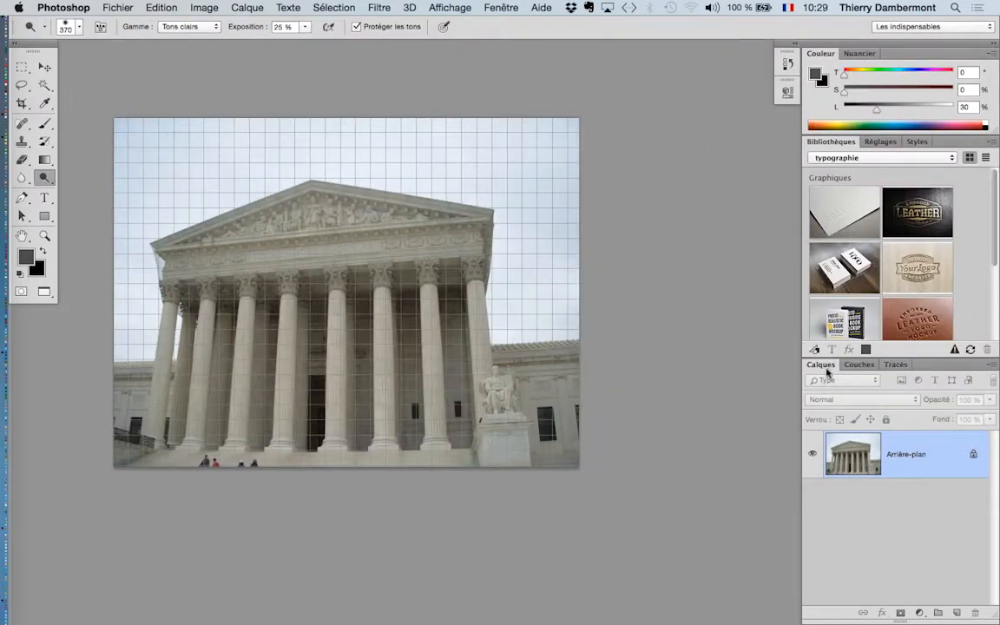
pyautogui.moveTo(821, 365); pyautogui.dragTo(623, 182)
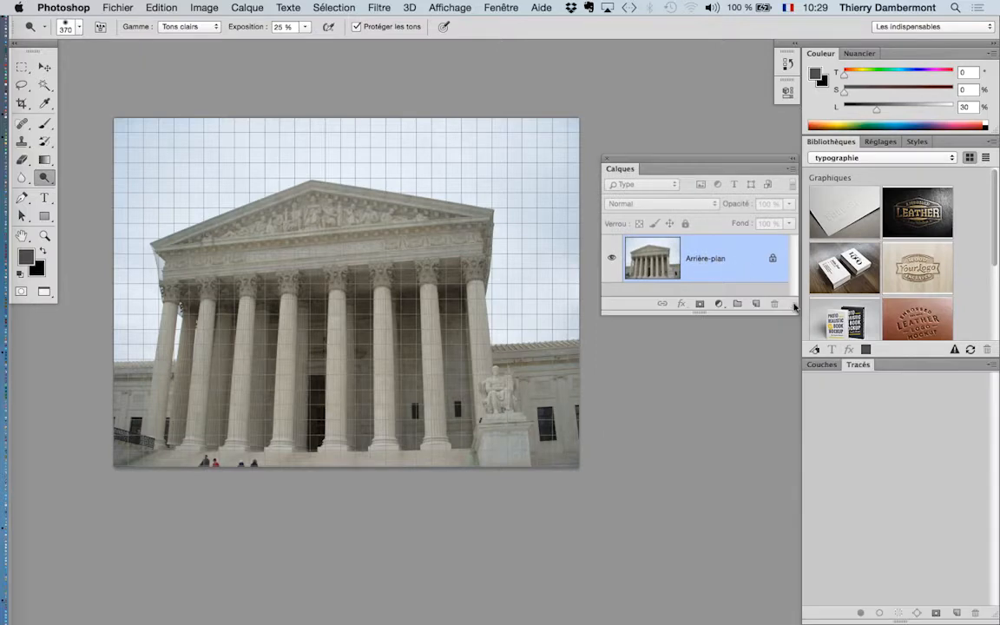
pyautogui.moveTo(790, 306); pyautogui.dragTo(785, 382)
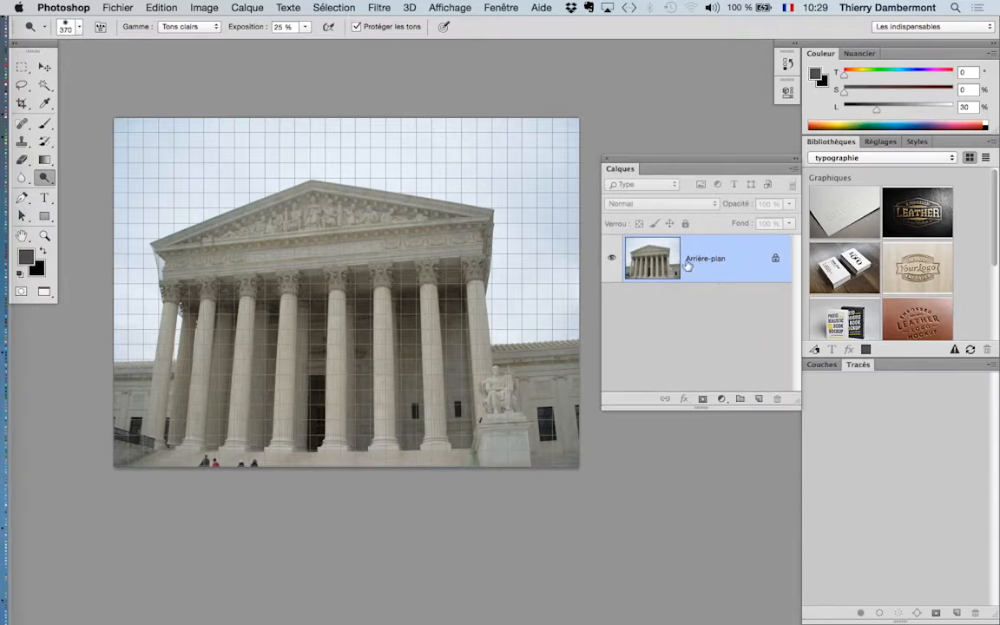
# - Convert the locked Arrière-plan background into a regular layer, keeping the default name and Normal mode at 100 % opacity
pyautogui.moveTo(714, 269); pyautogui.dragTo(714, 265)
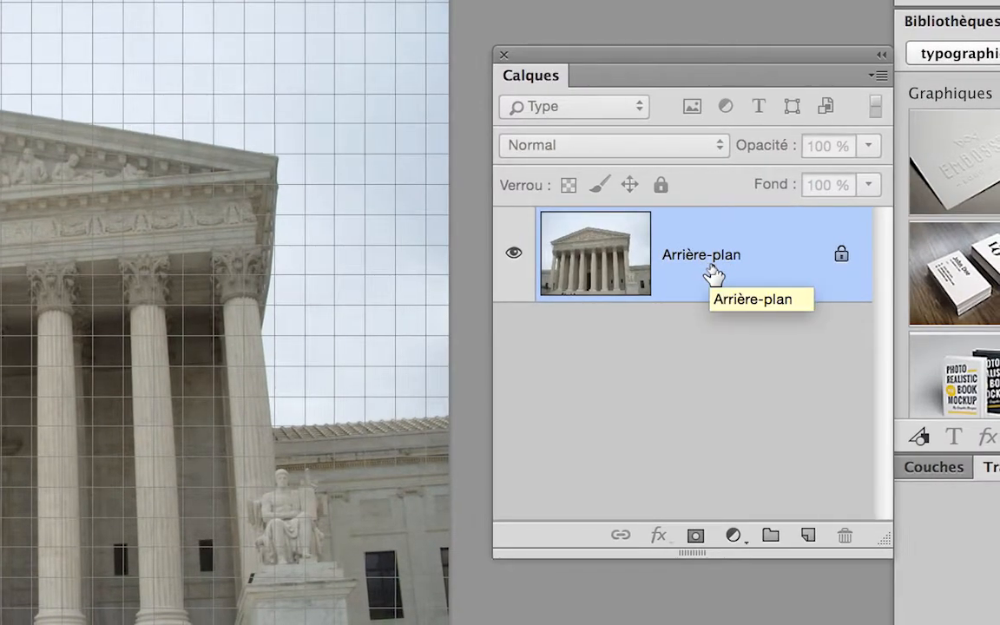
pyautogui.doubleClick(712, 274)
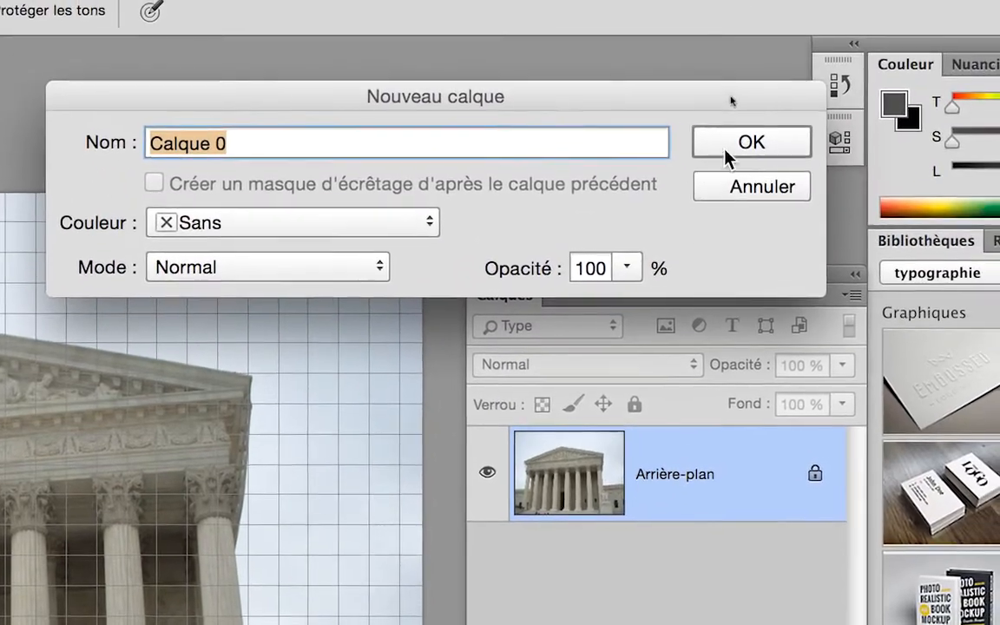
pyautogui.click(755, 0)
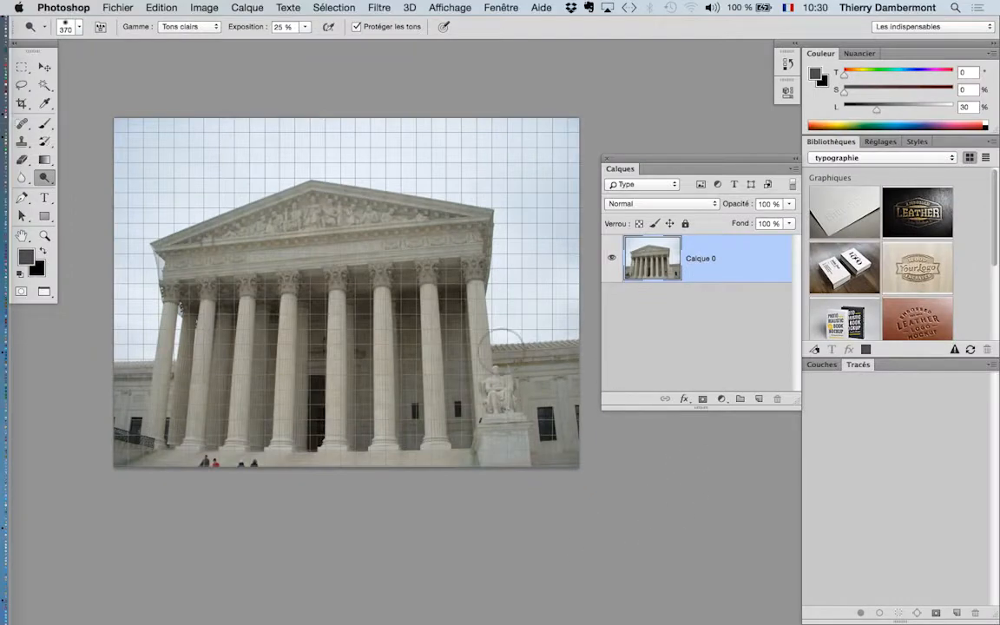
# - Zoom out the Supreme Court photo, enlarge its document window, and return to full-screen mode with free space around the image
pyautogui.scroll(-4, 502, 347)
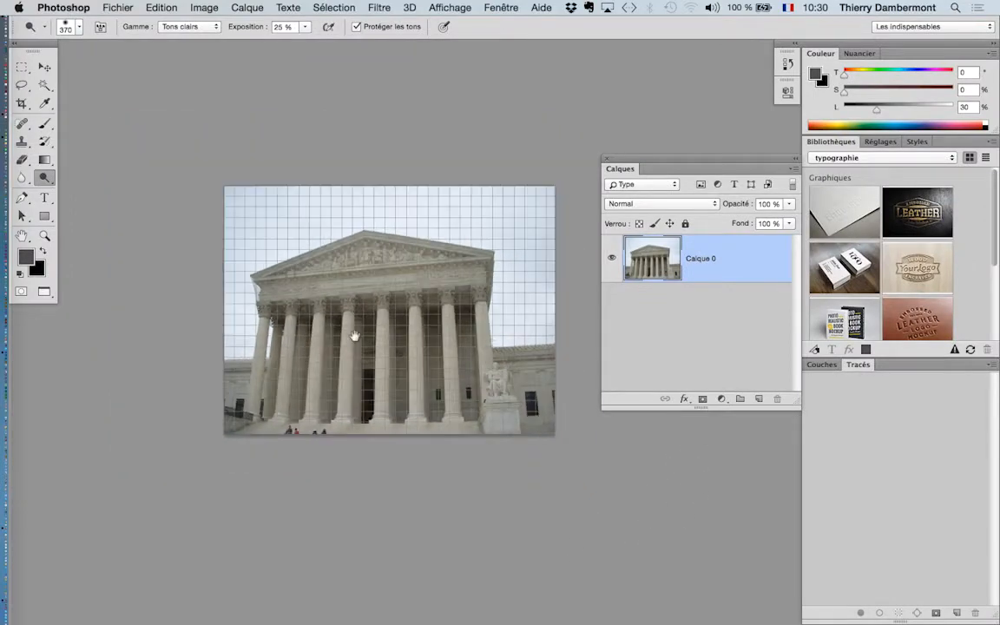
pyautogui.moveTo(354, 335); pyautogui.dragTo(302, 356)
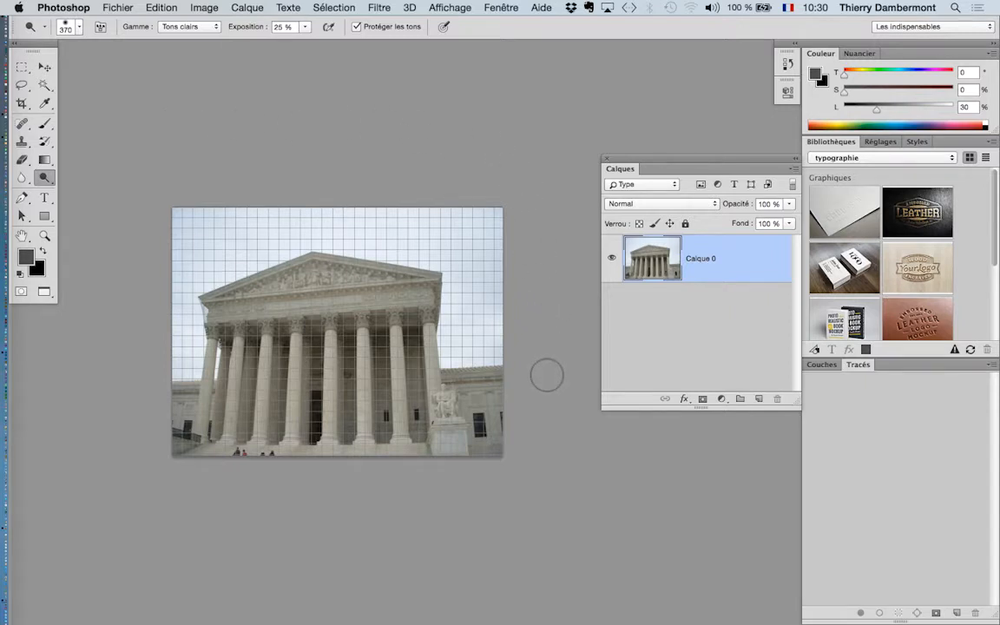
pyautogui.press('f')
pyautogui.press('f')
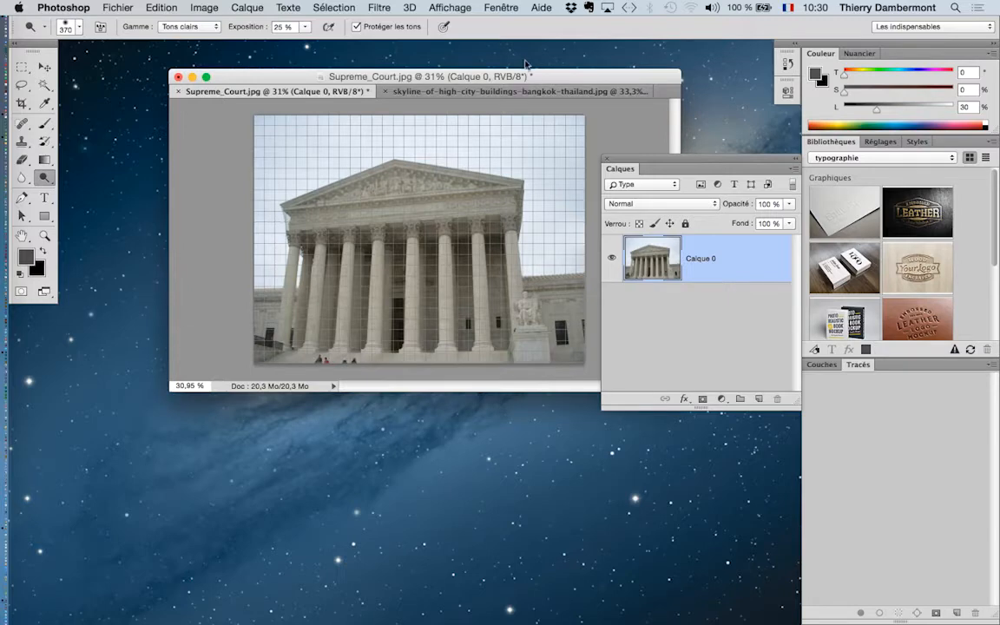
pyautogui.moveTo(521, 76); pyautogui.dragTo(423, 91)
pyautogui.moveTo(580, 404); pyautogui.dragTo(640, 515)
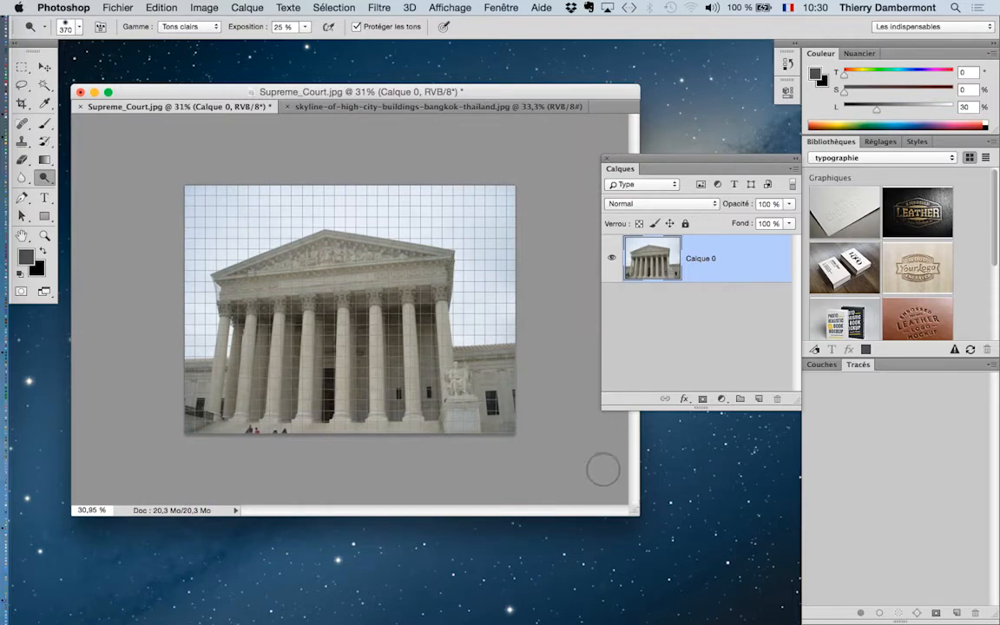
pyautogui.press('f')
pyautogui.moveTo(455, 337)
pyautogui.mouseDown()
pyautogui.moveTo(360, 344)
pyautogui.moveTo(300, 322)
pyautogui.mouseUp()
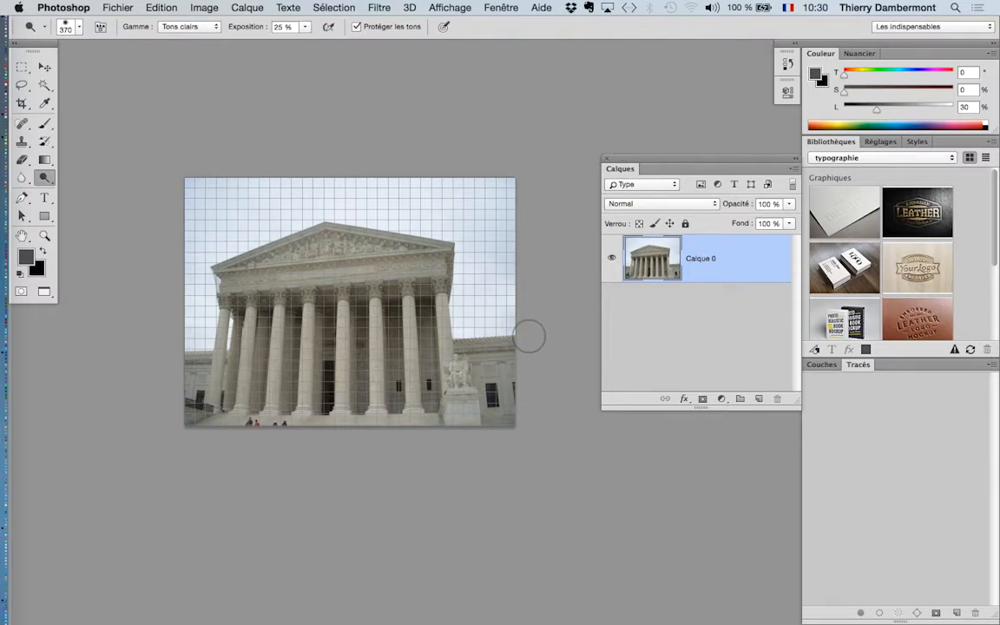
# - Free-transform the photo layer, distorting its two upper corners outward to straighten the columns against the grid
pyautogui.press('super+t')
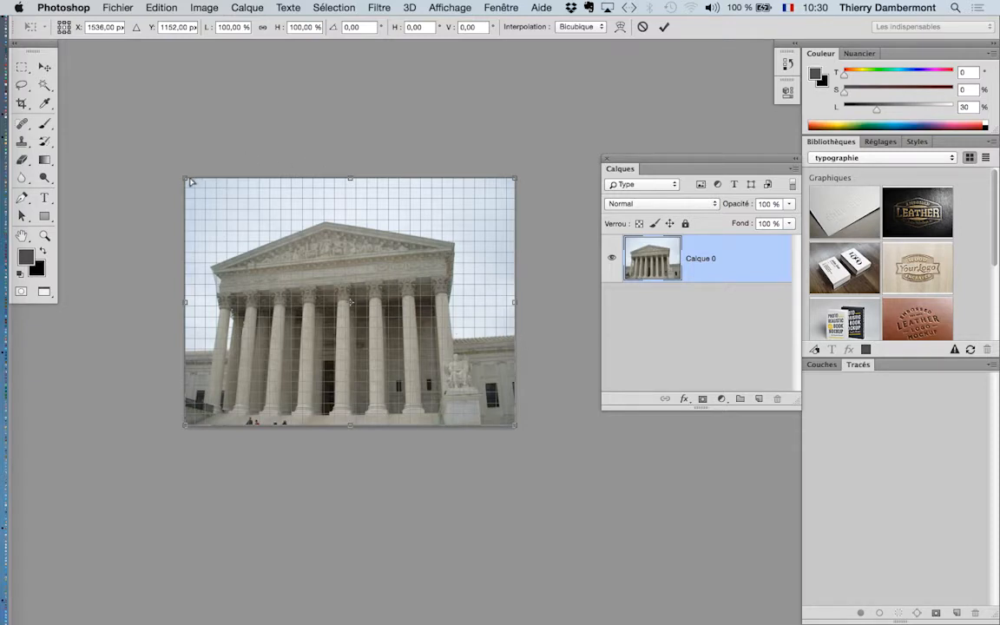
pyautogui.moveTo(186, 180); pyautogui.dragTo(162, 156)
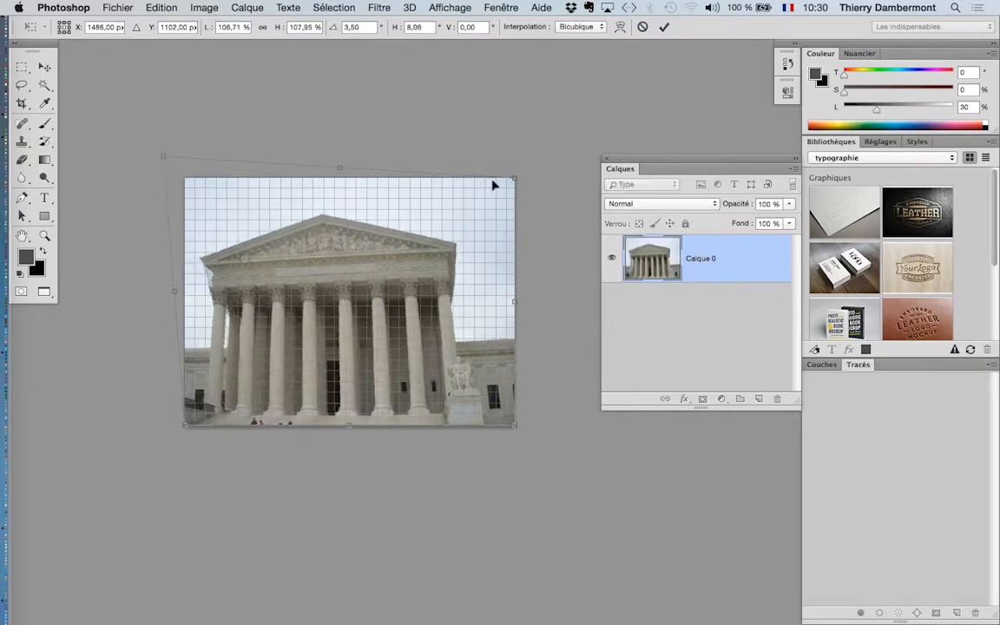
pyautogui.moveTo(516, 180); pyautogui.dragTo(536, 182)
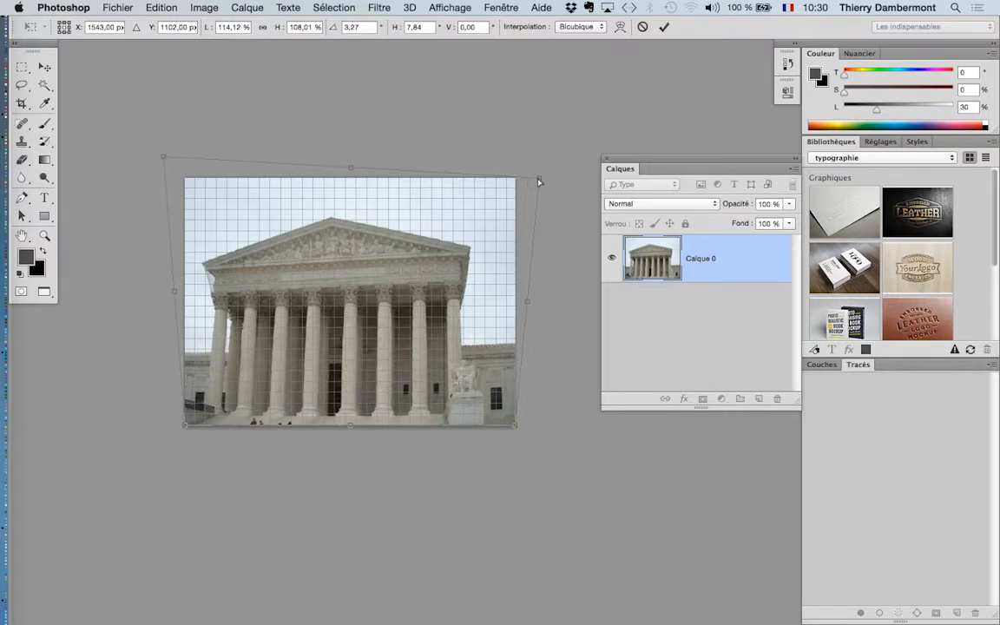
pyautogui.moveTo(538, 182)
pyautogui.mouseDown()
pyautogui.moveTo(529, 167)
pyautogui.moveTo(560, 159)
pyautogui.moveTo(521, 183)
pyautogui.moveTo(514, 140)
pyautogui.moveTo(566, 153)
pyautogui.moveTo(570, 165)
pyautogui.moveTo(530, 183)
pyautogui.moveTo(543, 171)
pyautogui.mouseUp()
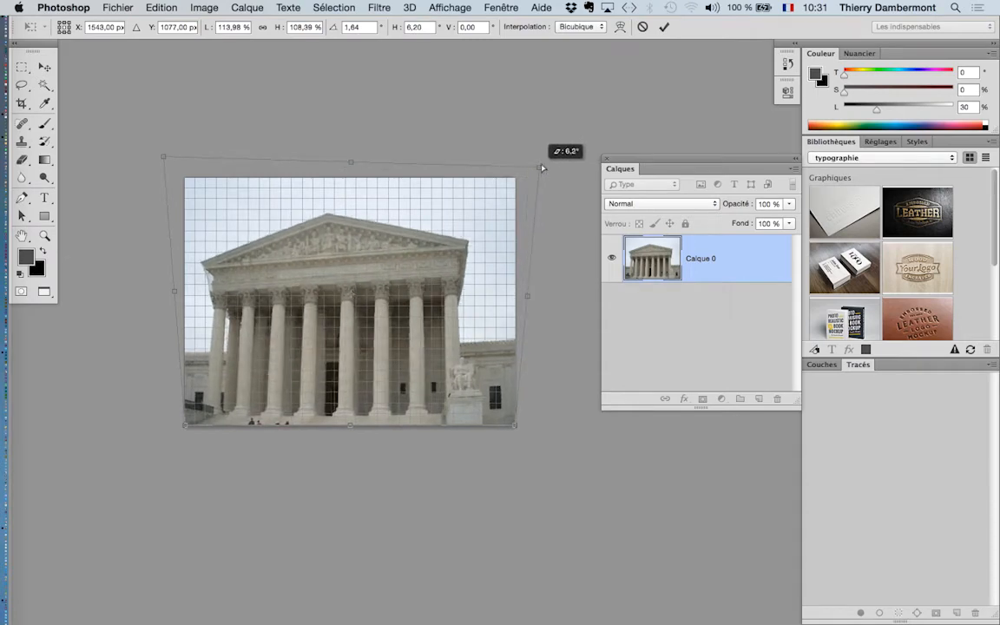
# - Turn off Magnétisme snapping, fine-tune both upper corners until columns and pediment follow the grid, and apply the transformation
pyautogui.click(450, 7)
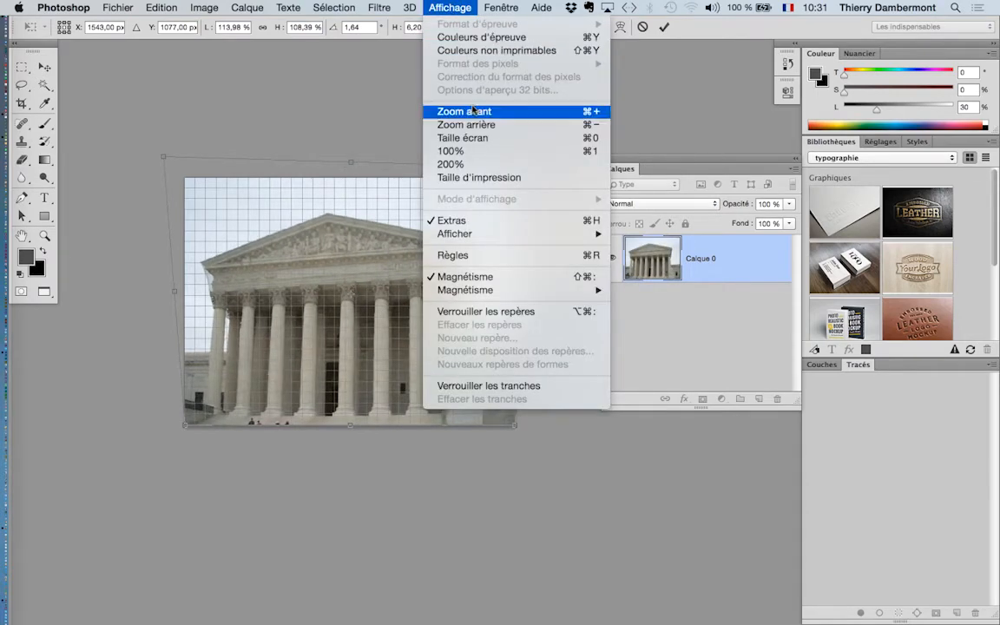
pyautogui.click(490, 278)
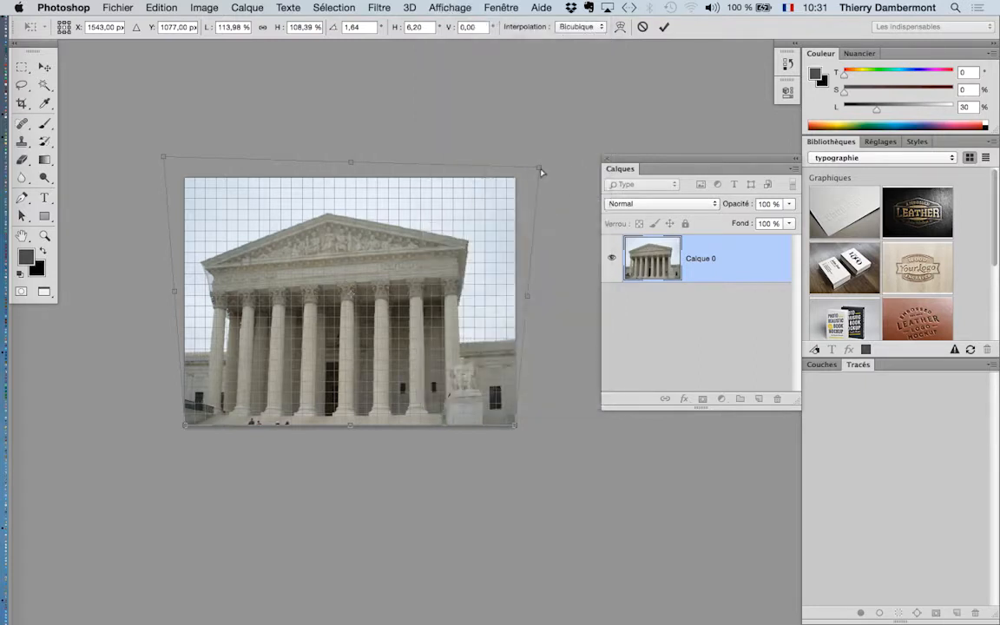
pyautogui.moveTo(540, 173)
pyautogui.mouseDown()
pyautogui.moveTo(509, 151)
pyautogui.moveTo(533, 174)
pyautogui.moveTo(566, 170)
pyautogui.moveTo(564, 156)
pyautogui.moveTo(549, 174)
pyautogui.moveTo(511, 145)
pyautogui.moveTo(553, 149)
pyautogui.moveTo(556, 179)
pyautogui.moveTo(534, 165)
pyautogui.moveTo(539, 158)
pyautogui.mouseUp()
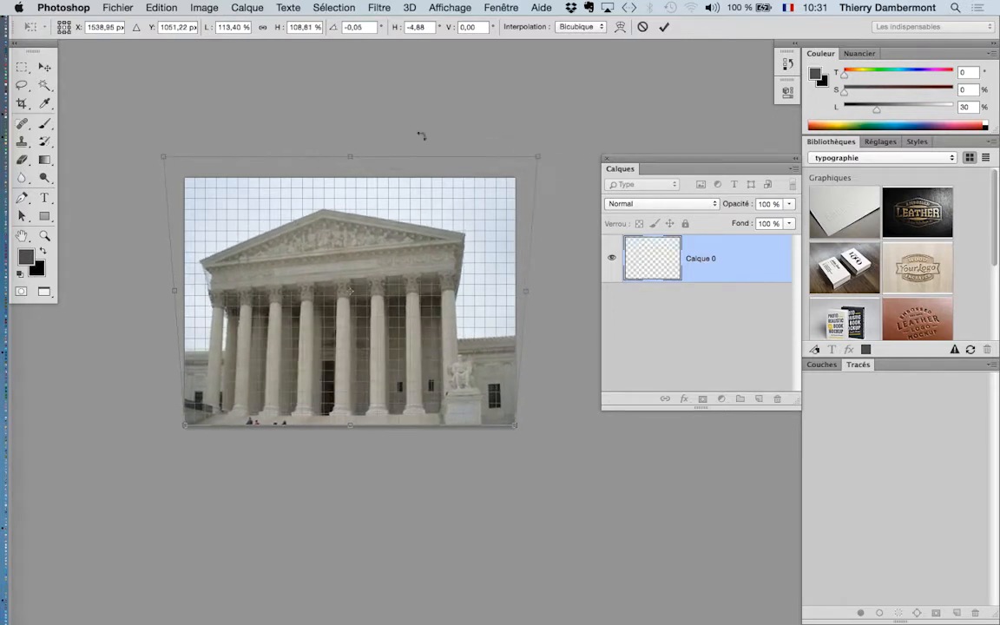
pyautogui.moveTo(165, 158); pyautogui.dragTo(146, 144)
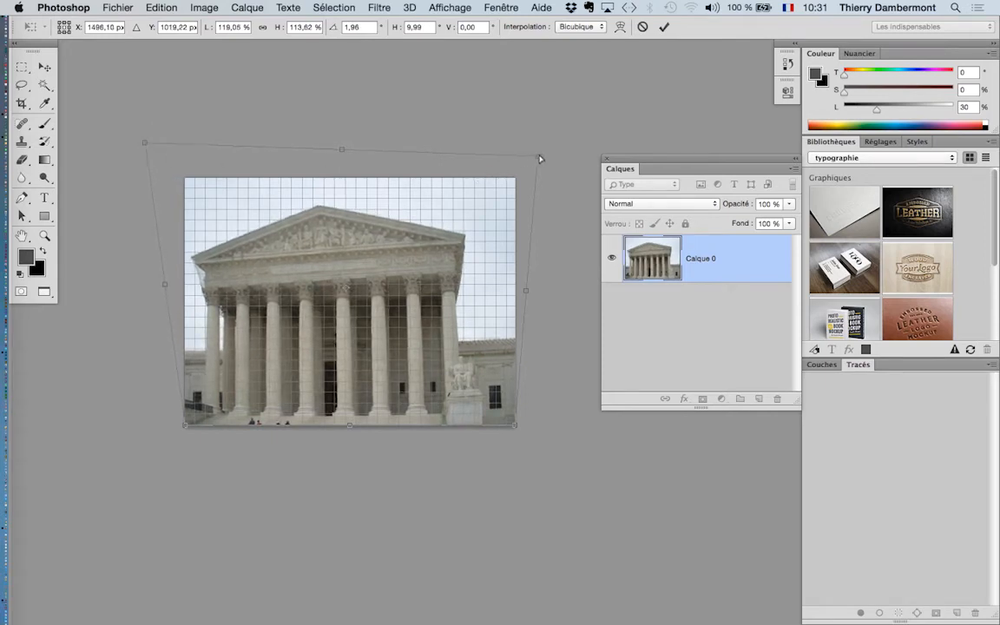
pyautogui.moveTo(539, 159)
pyautogui.mouseDown()
pyautogui.moveTo(539, 147)
pyautogui.moveTo(538, 174)
pyautogui.mouseUp()
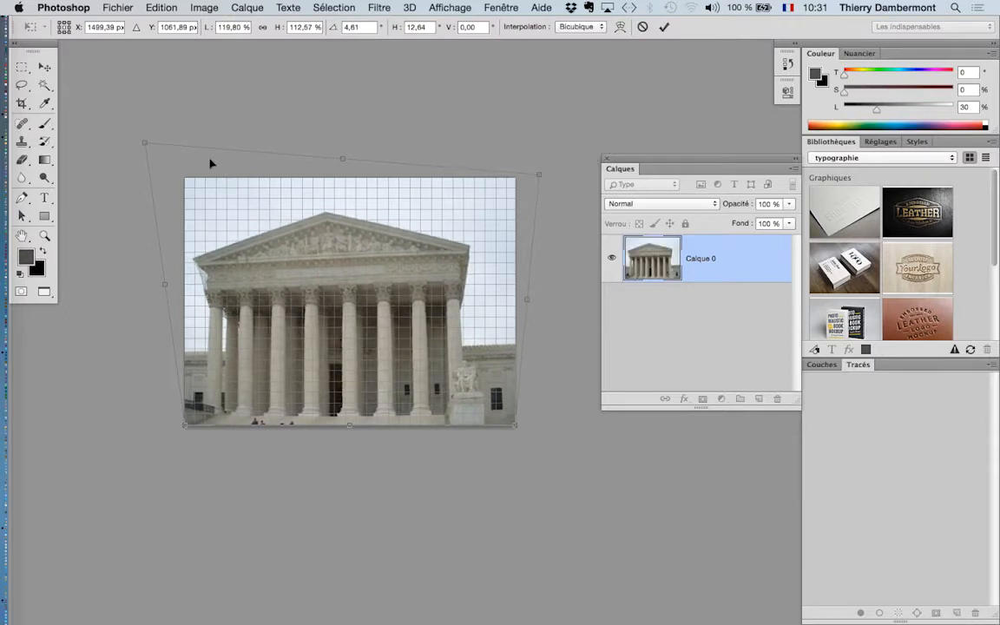
pyautogui.moveTo(147, 148)
pyautogui.mouseDown()
pyautogui.moveTo(153, 156)
pyautogui.moveTo(151, 136)
pyautogui.mouseUp()
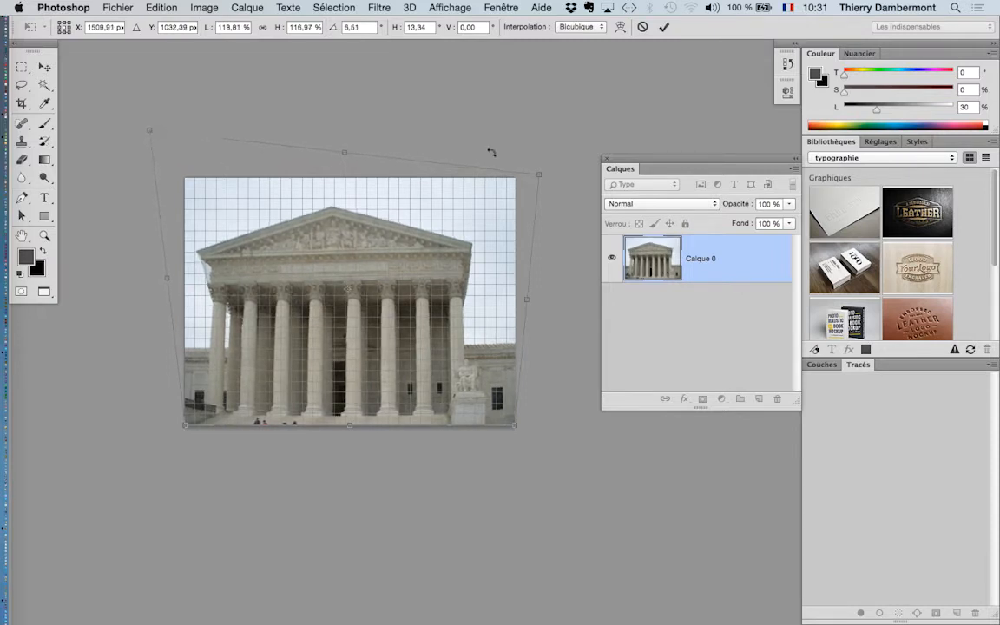
pyautogui.moveTo(539, 176); pyautogui.dragTo(542, 183)
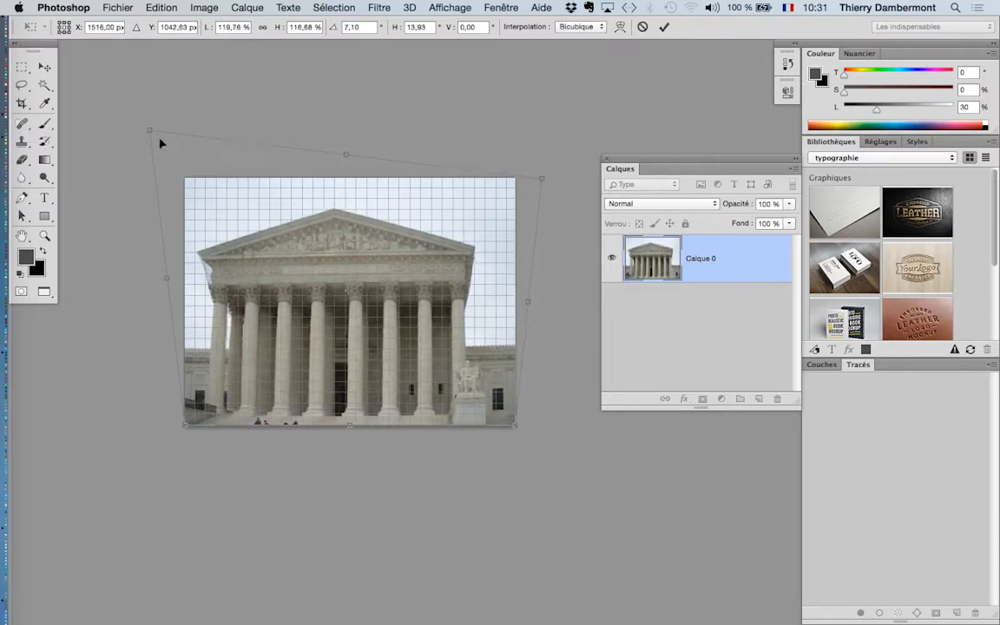
pyautogui.moveTo(146, 131); pyautogui.dragTo(142, 131)
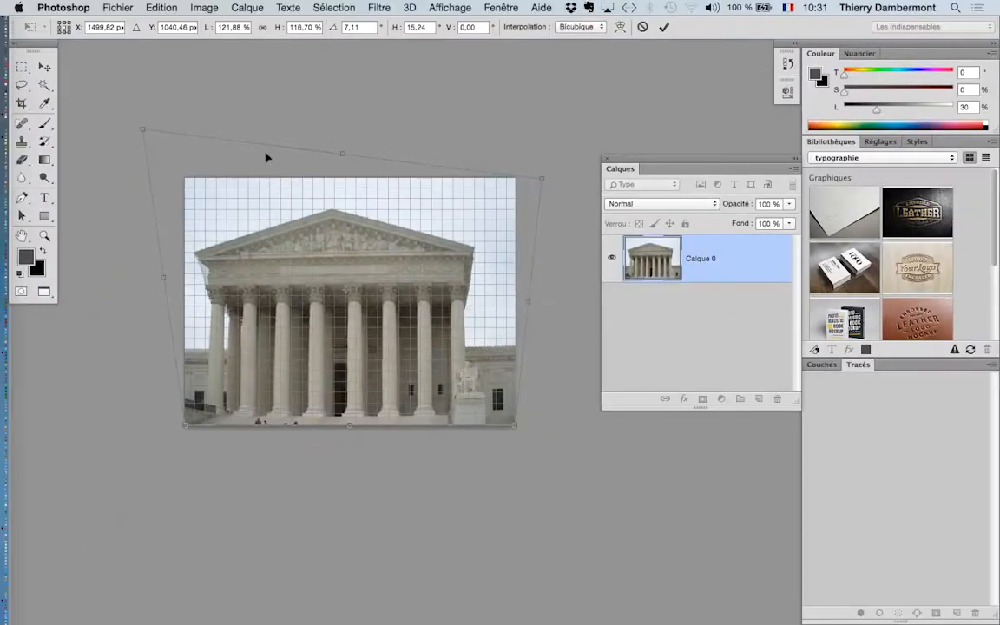
pyautogui.click(664, 27)
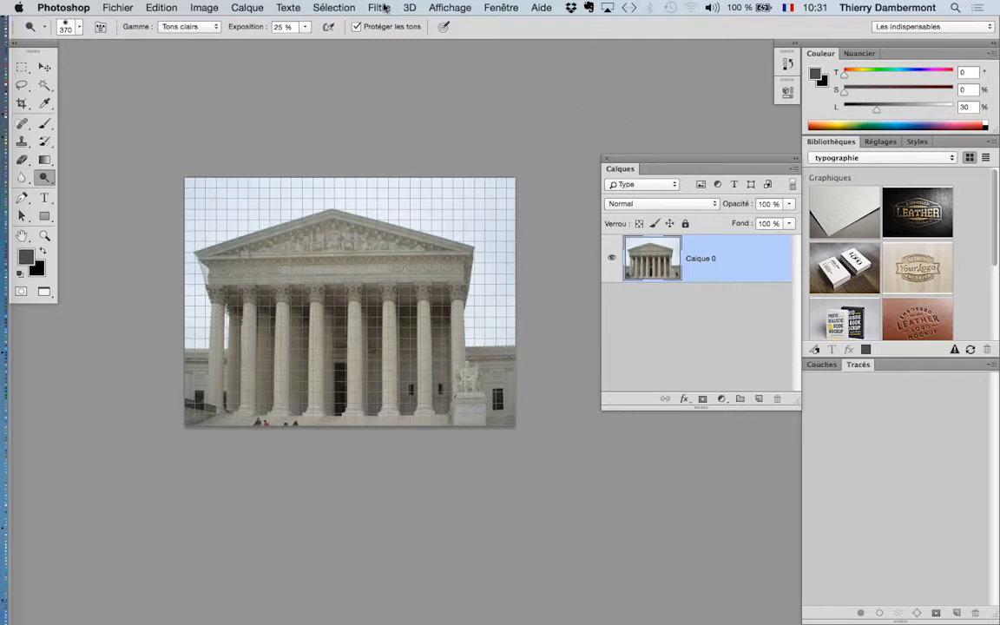
# - Hide the grid and move the Calques panel over the upper-left part of the photo
pyautogui.click(448, 7)
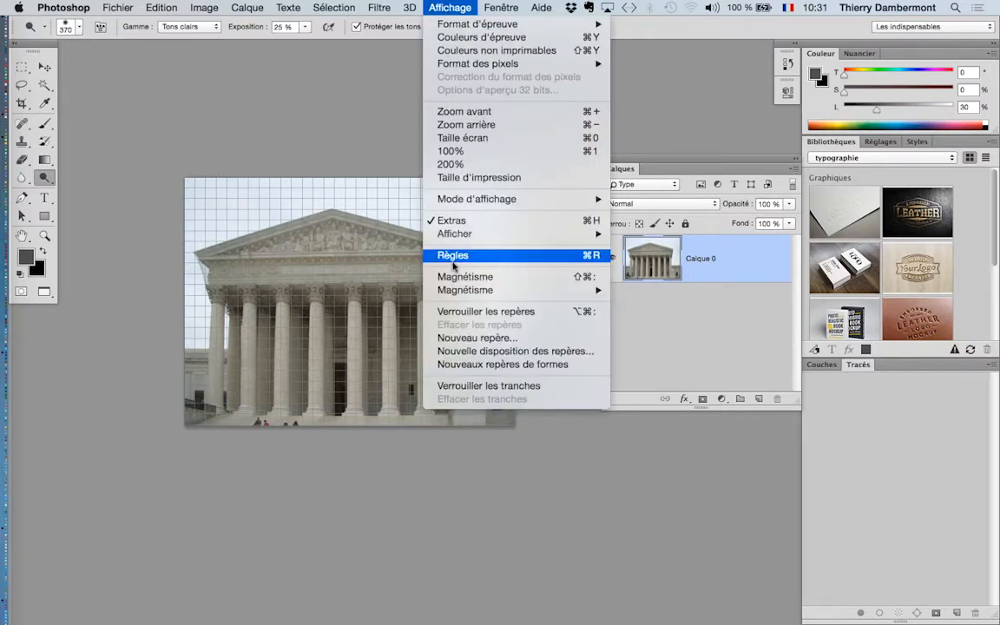
pyautogui.moveTo(556, 234)
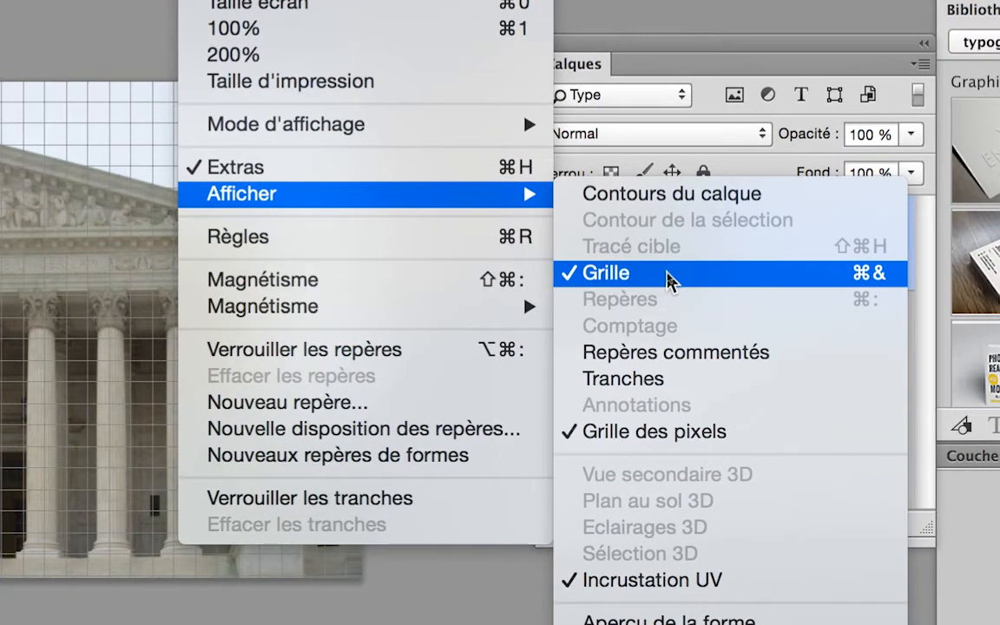
pyautogui.click(668, 276)
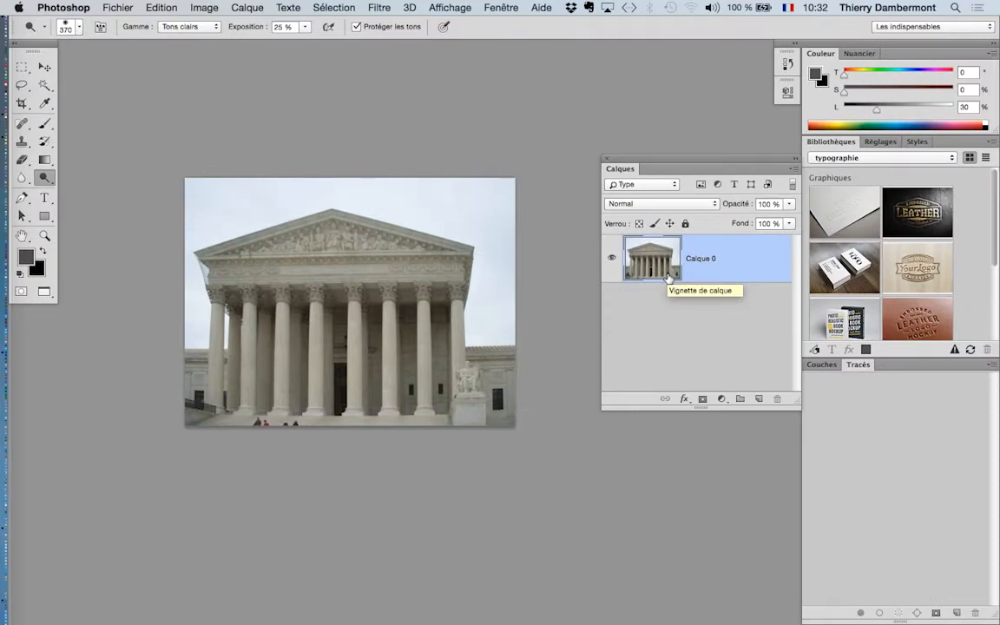
pyautogui.moveTo(645, 166); pyautogui.dragTo(165, 94)
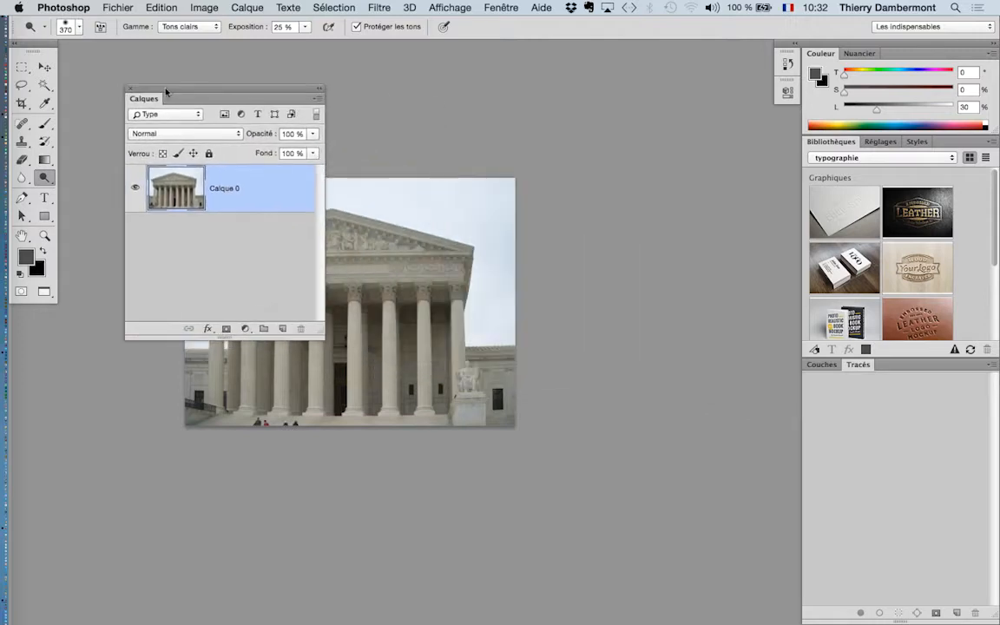
# - Move the Supreme Court photo clear of the Calques panel, then open the Historique panel near the photo and enlarge it
pyautogui.moveTo(446, 165)
pyautogui.mouseDown()
pyautogui.moveTo(702, 73)
pyautogui.moveTo(652, 62)
pyautogui.mouseUp()
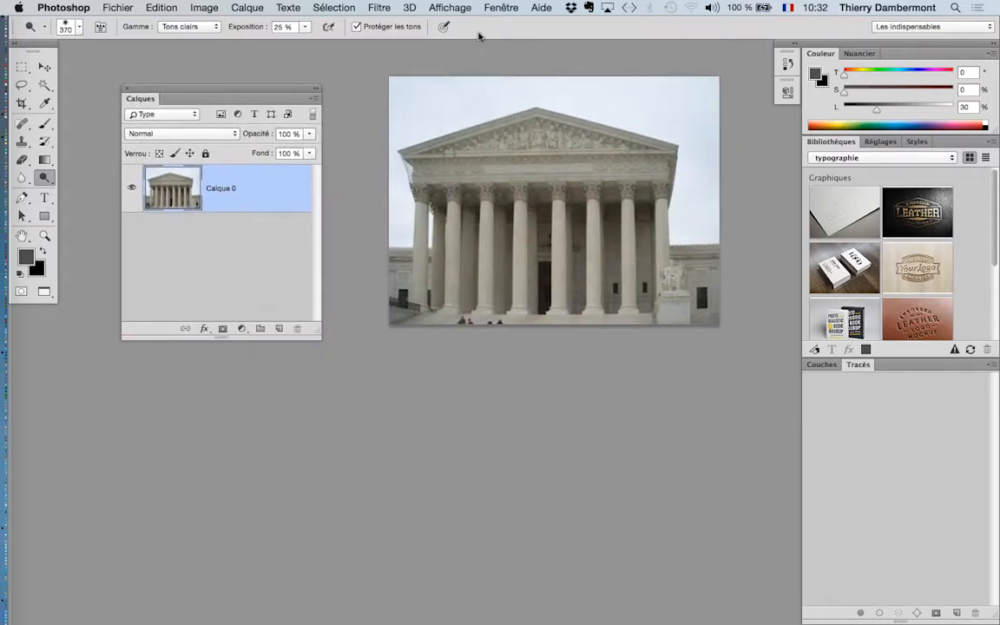
pyautogui.click(501, 7)
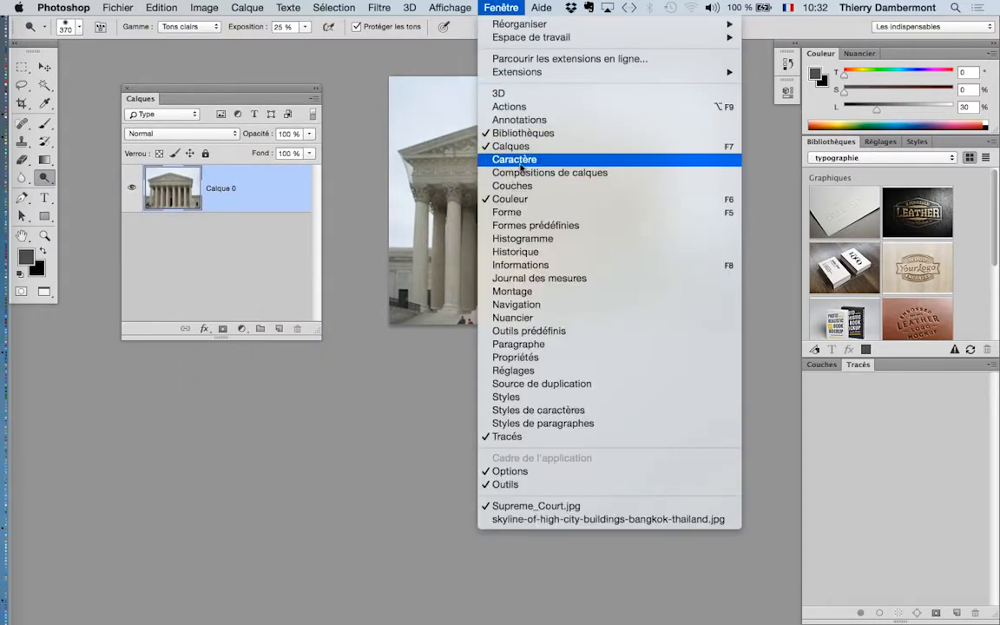
pyautogui.click(525, 252)
pyautogui.moveTo(659, 58); pyautogui.dragTo(269, 268)
pyautogui.moveTo(377, 347); pyautogui.dragTo(410, 461)
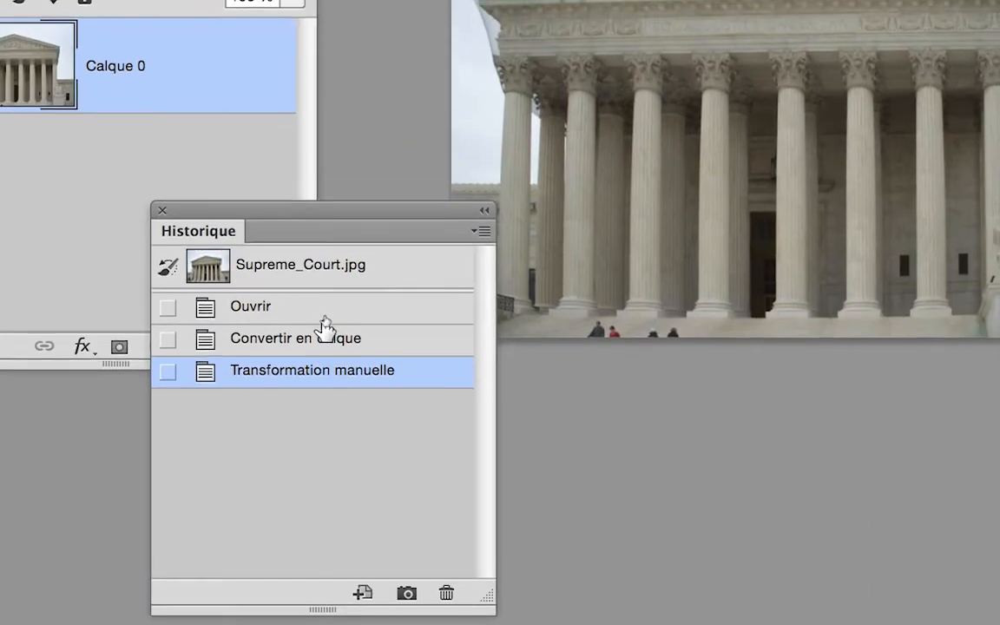
# - Compare the original Supreme_Court.jpg snapshot with the Transformation manuelle state several times, ending on the transformed state
pyautogui.click(328, 310)
pyautogui.click(326, 304)
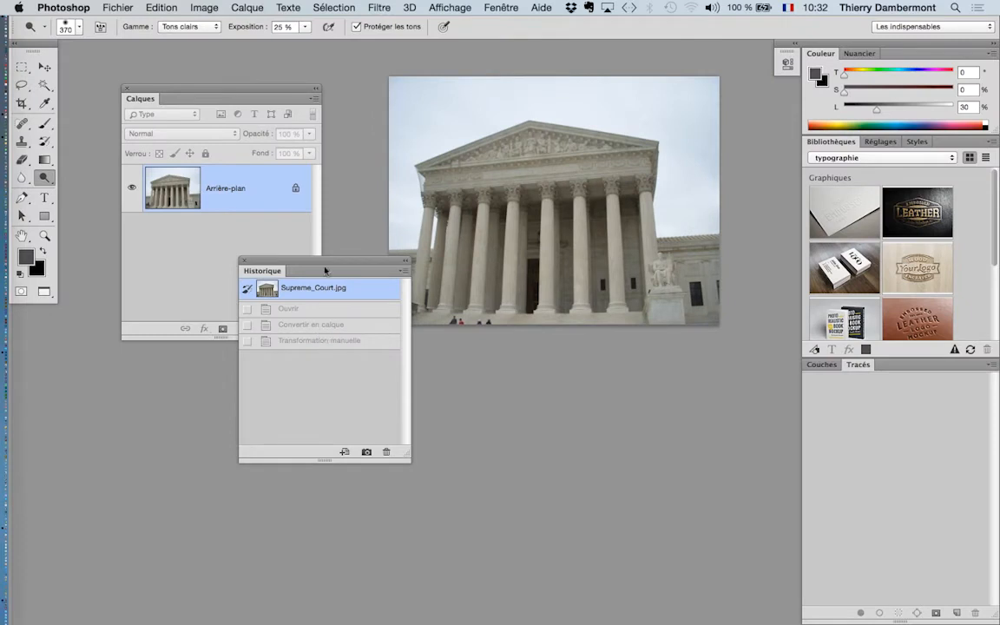
pyautogui.moveTo(324, 271); pyautogui.dragTo(490, 377)
pyautogui.click(499, 446)
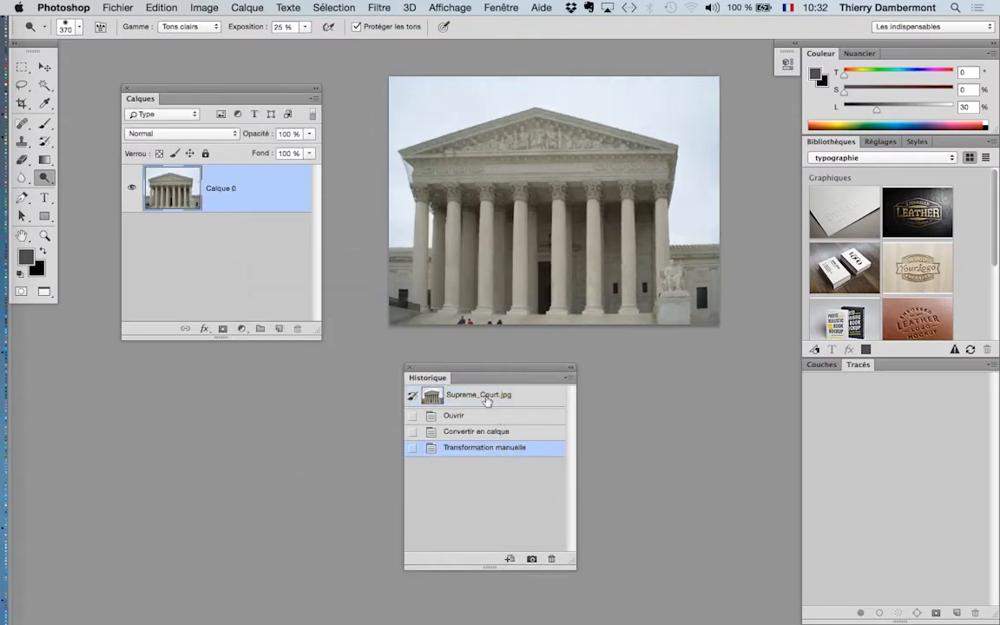
pyautogui.click(486, 396)
pyautogui.click(487, 450)
pyautogui.click(473, 397)
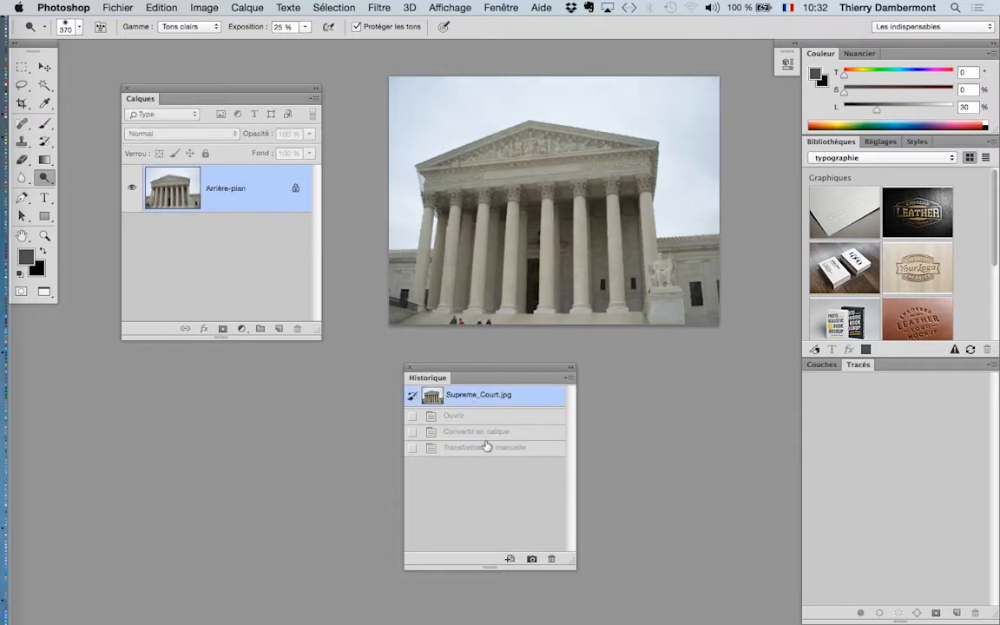
pyautogui.click(488, 450)
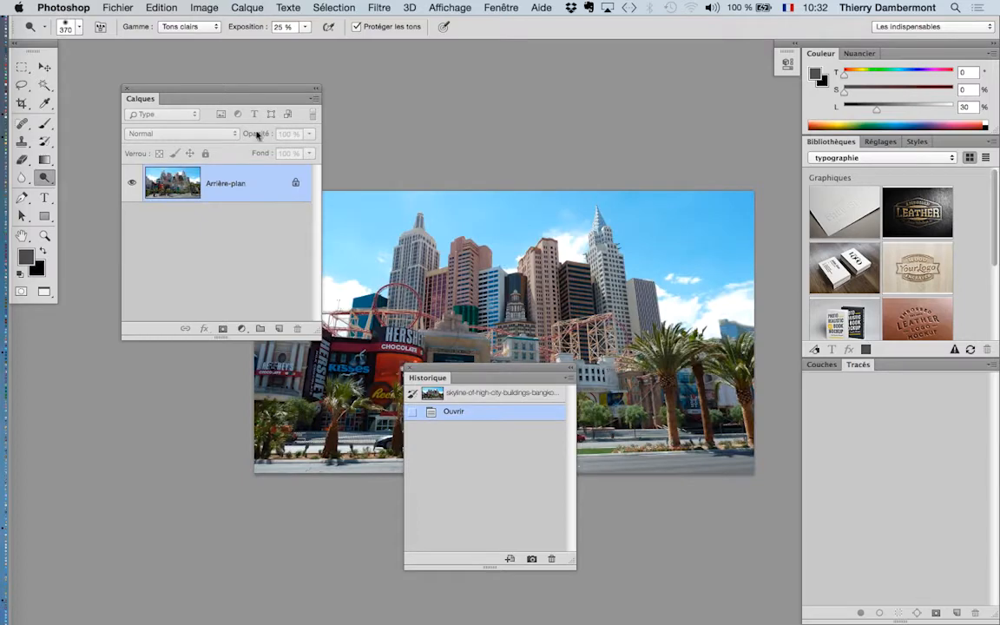
# - With the skyline photo in front, clear the Calques and Historique panels off it and display the grid over the image
pyautogui.moveTo(268, 92); pyautogui.dragTo(147, 369)
pyautogui.moveTo(442, 367); pyautogui.dragTo(595, 496)
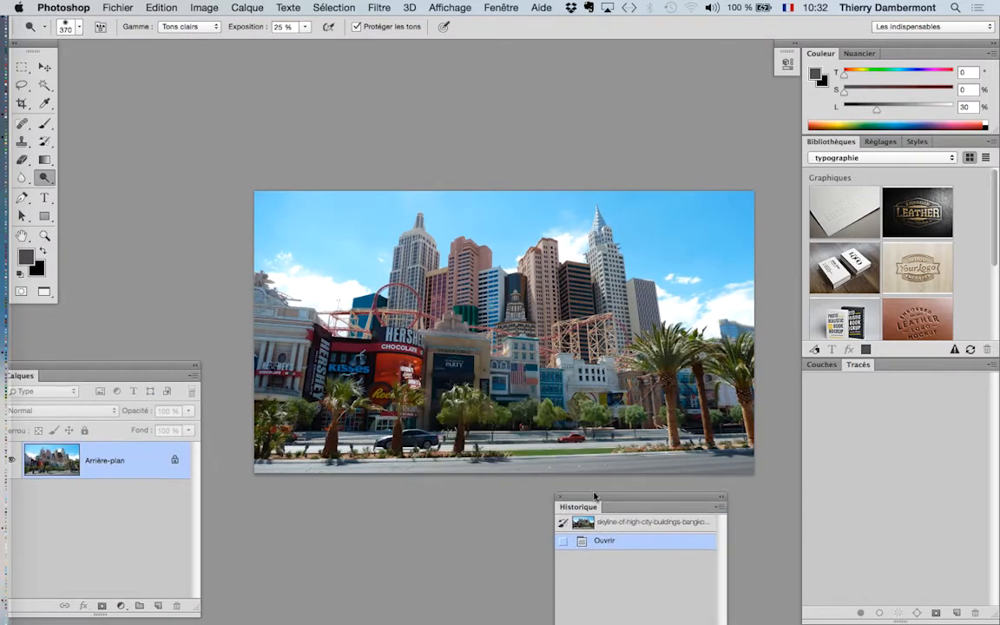
pyautogui.moveTo(488, 330); pyautogui.dragTo(400, 243)
pyautogui.click(449, 8)
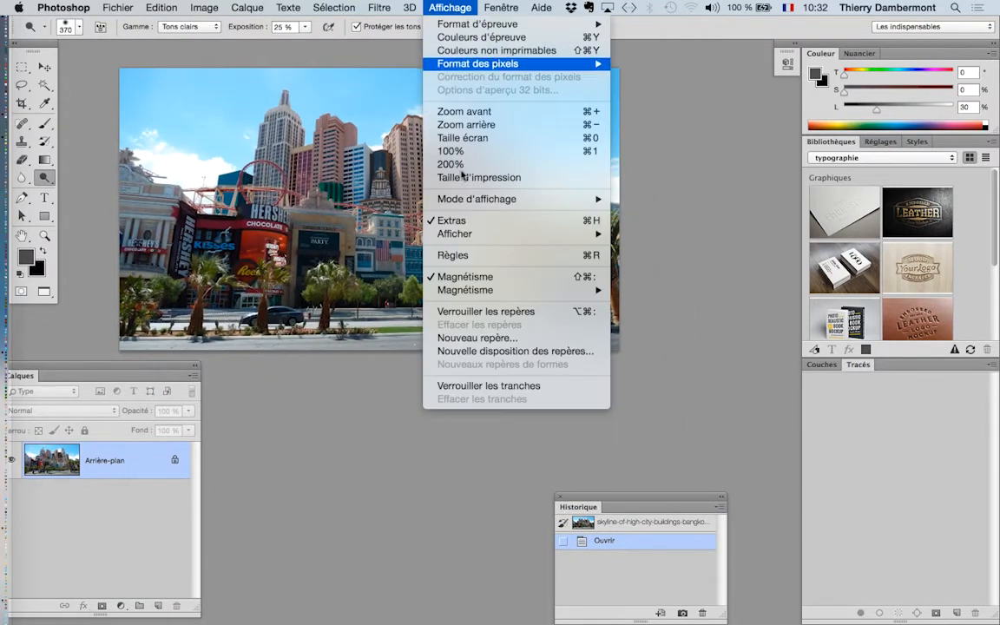
pyautogui.moveTo(446, 231)
pyautogui.click(691, 276)
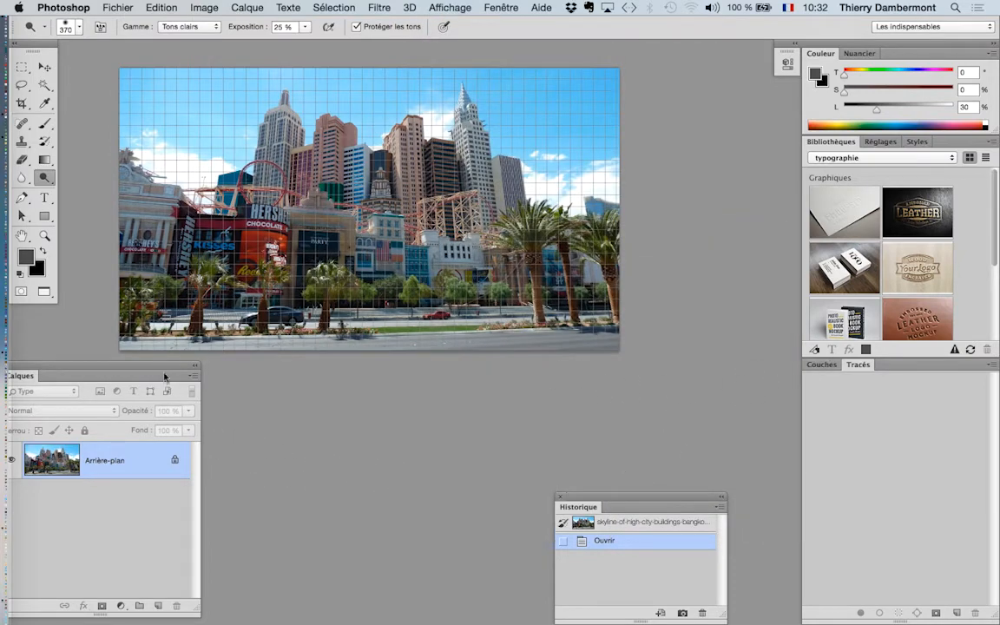
# - Convert the skyline photo's Arrière-plan into the layer Calque 0 and park the Calques panel below the image
pyautogui.moveTo(160, 370); pyautogui.dragTo(682, 244)
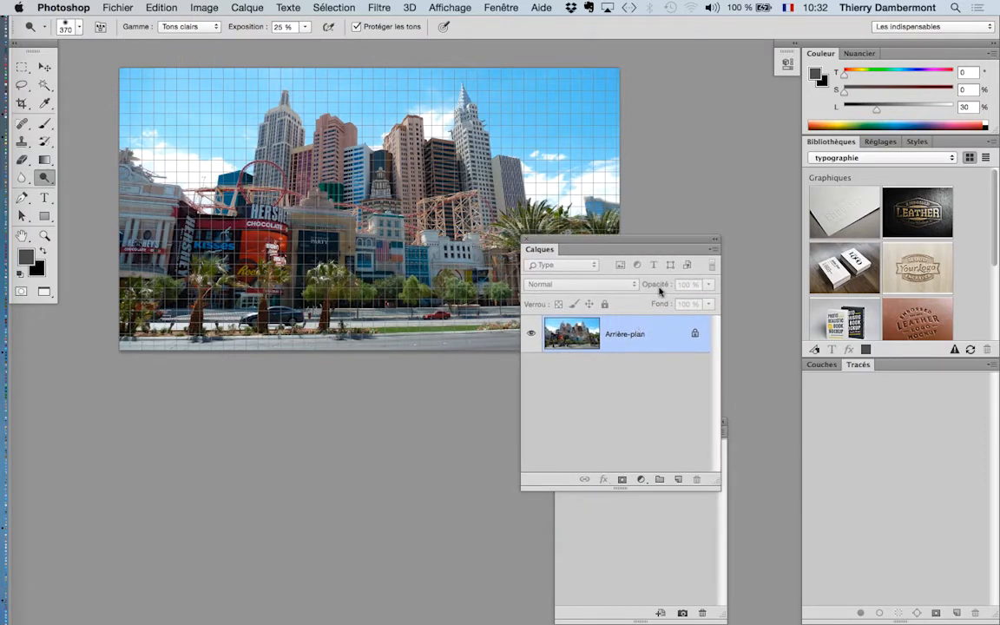
pyautogui.doubleClick(648, 338)
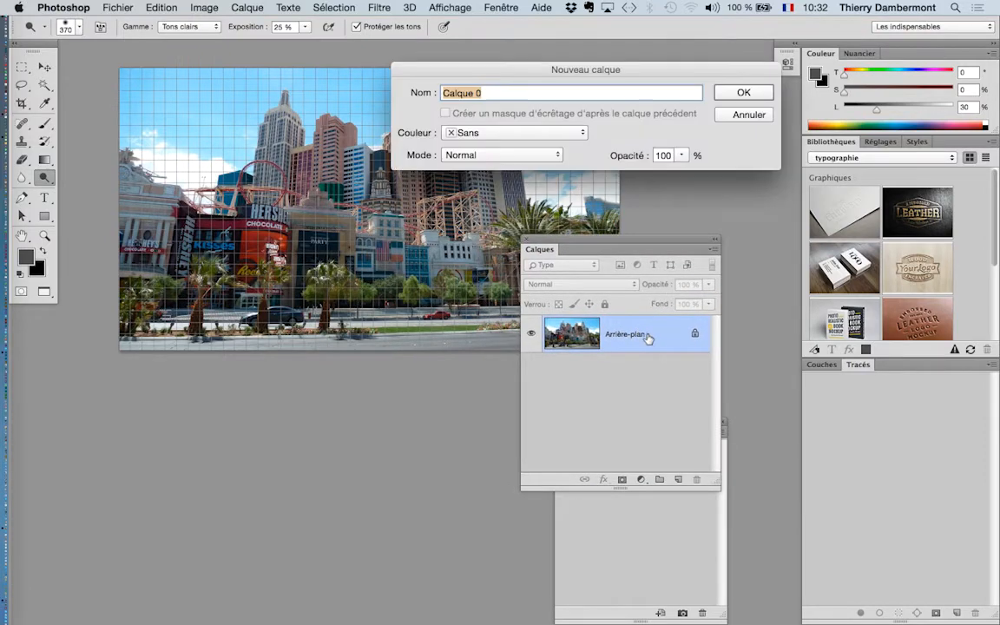
pyautogui.click(738, 92)
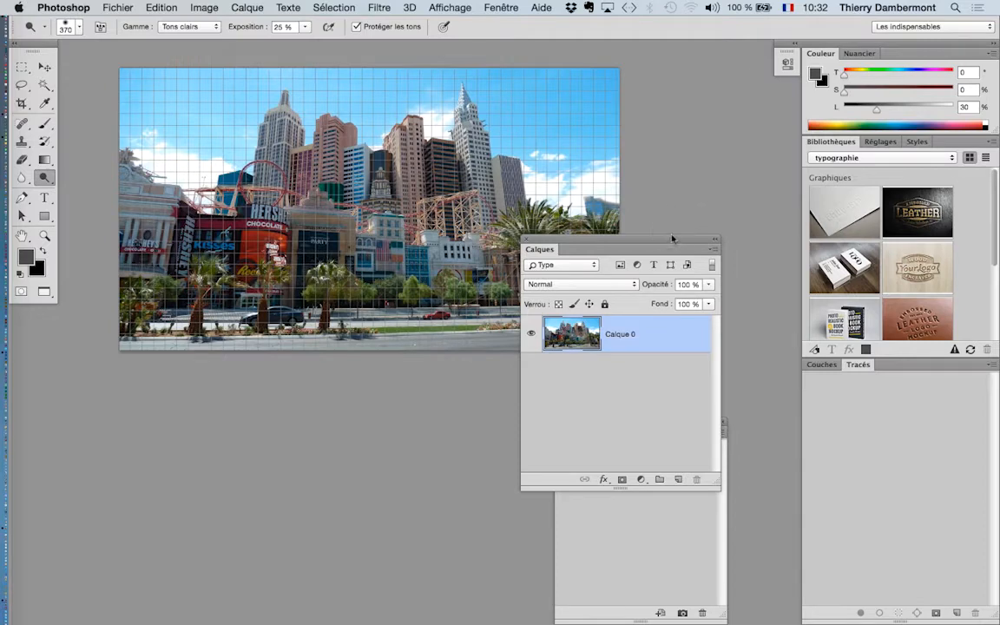
pyautogui.moveTo(672, 237); pyautogui.dragTo(309, 443)
pyautogui.scroll(3, 339, 382)
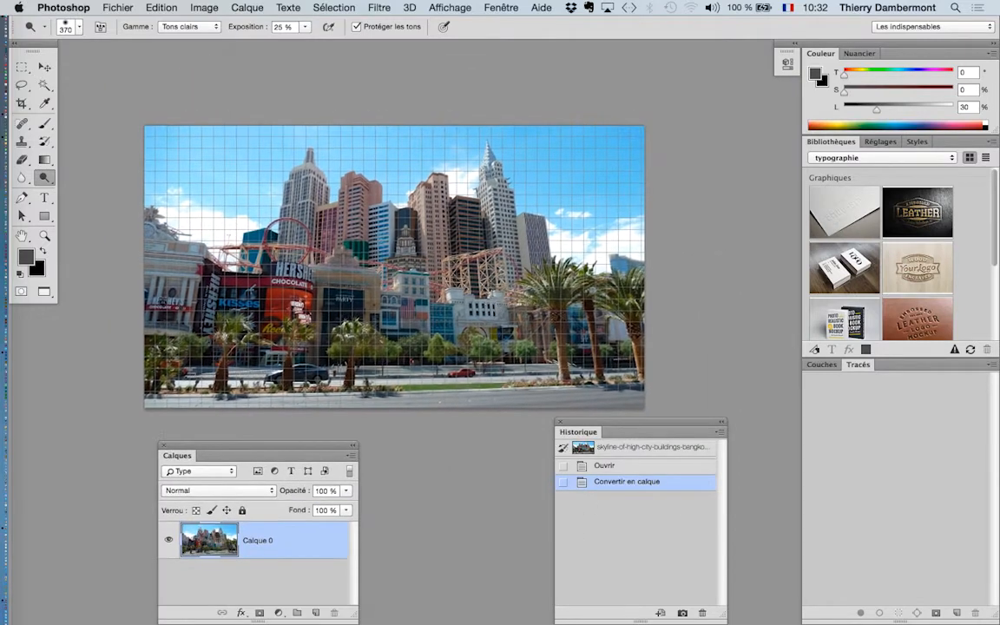
# - Free-transform the skyline layer, distorting its two upper corners outward to straighten the towers against the grid
pyautogui.press('super+t')
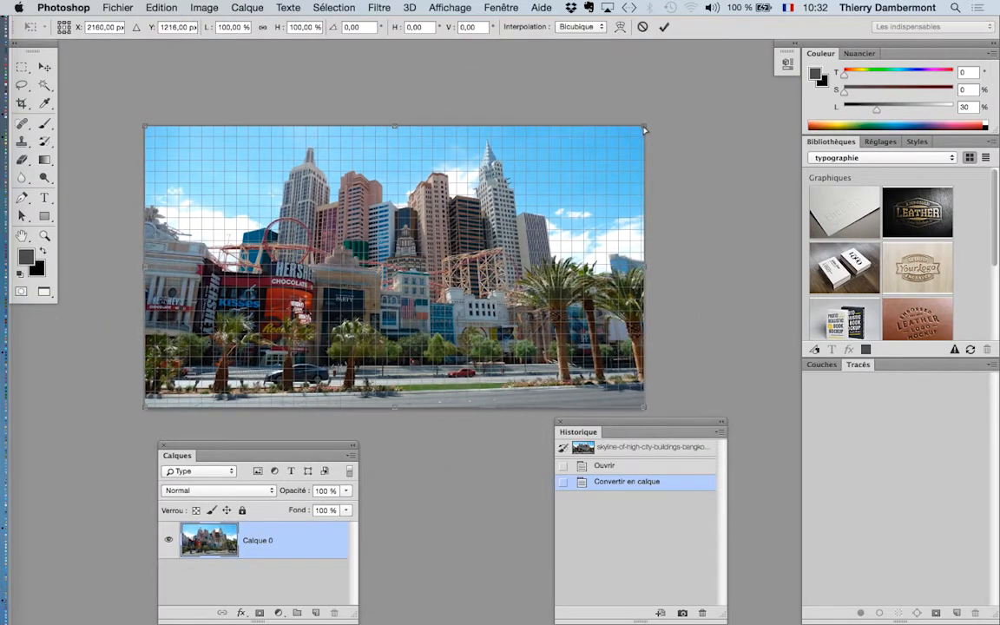
pyautogui.moveTo(644, 129); pyautogui.dragTo(689, 102)
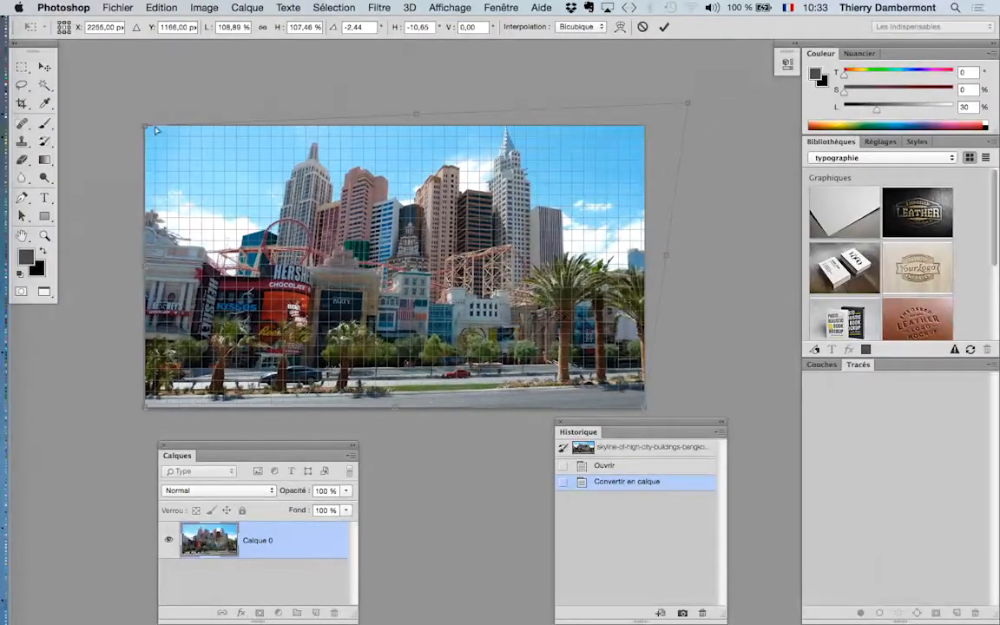
pyautogui.moveTo(146, 129); pyautogui.dragTo(87, 114)
pyautogui.moveTo(692, 108); pyautogui.dragTo(712, 114)
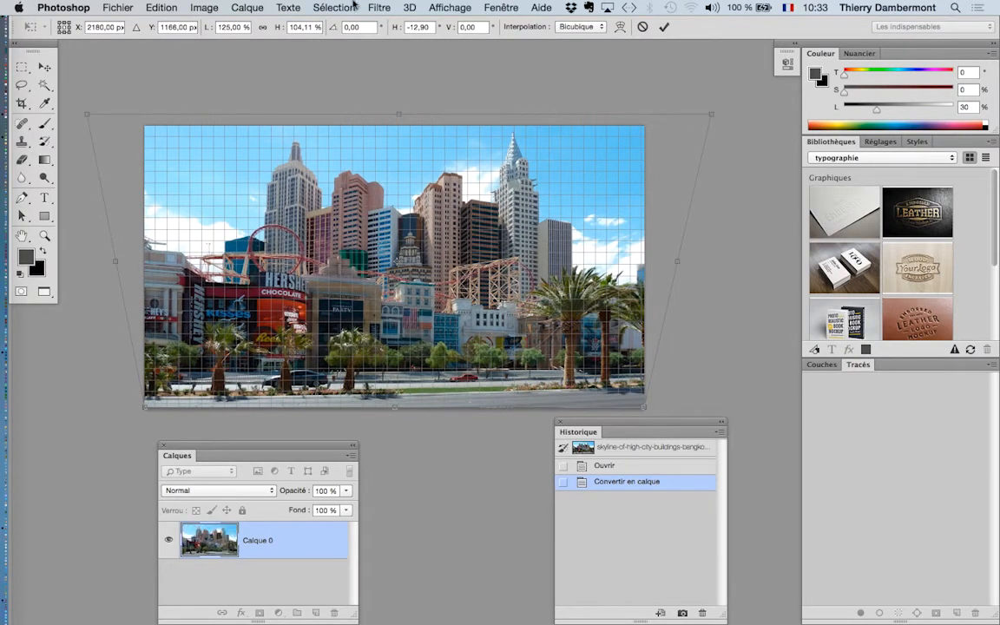
# - Turn off Magnétisme snapping, nudge the skyline's upper-left corner slightly further outward, and apply the transformation
pyautogui.click(449, 7)
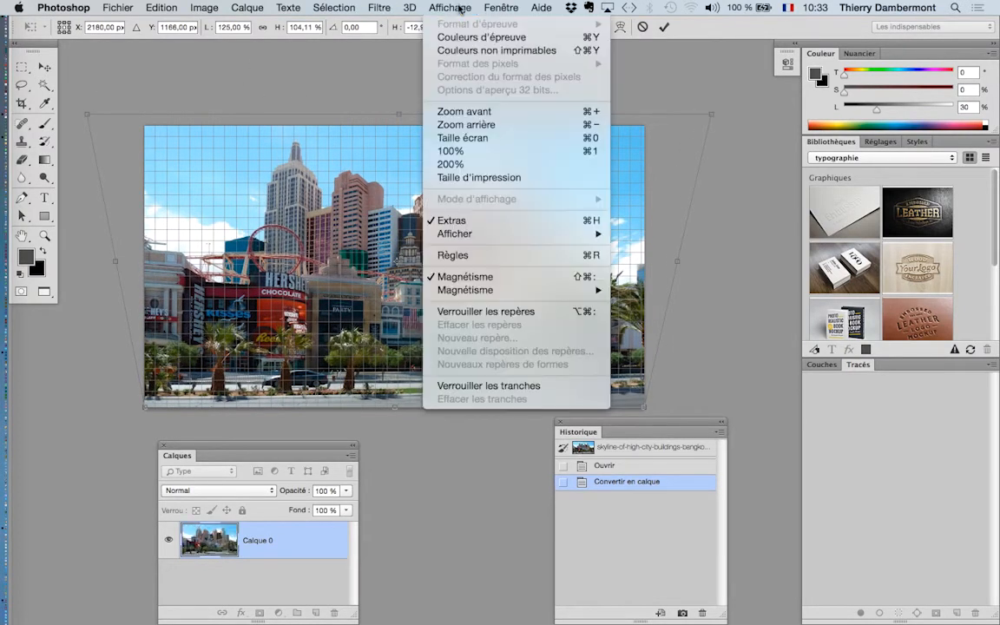
pyautogui.click(476, 276)
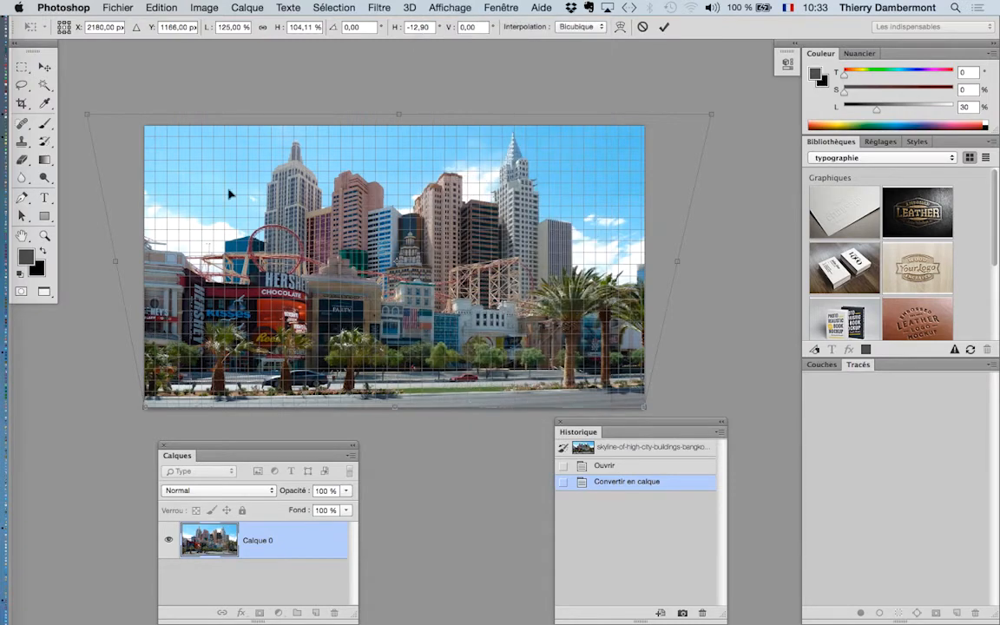
pyautogui.moveTo(88, 117)
pyautogui.mouseDown()
pyautogui.moveTo(71, 94)
pyautogui.moveTo(83, 112)
pyautogui.mouseUp()
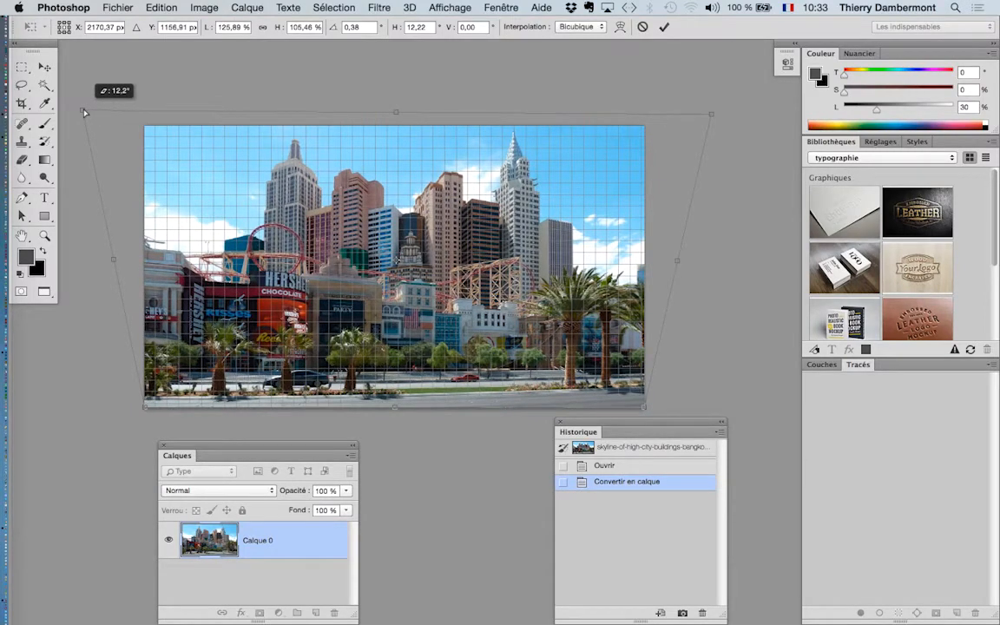
pyautogui.moveTo(84, 112); pyautogui.dragTo(82, 112)
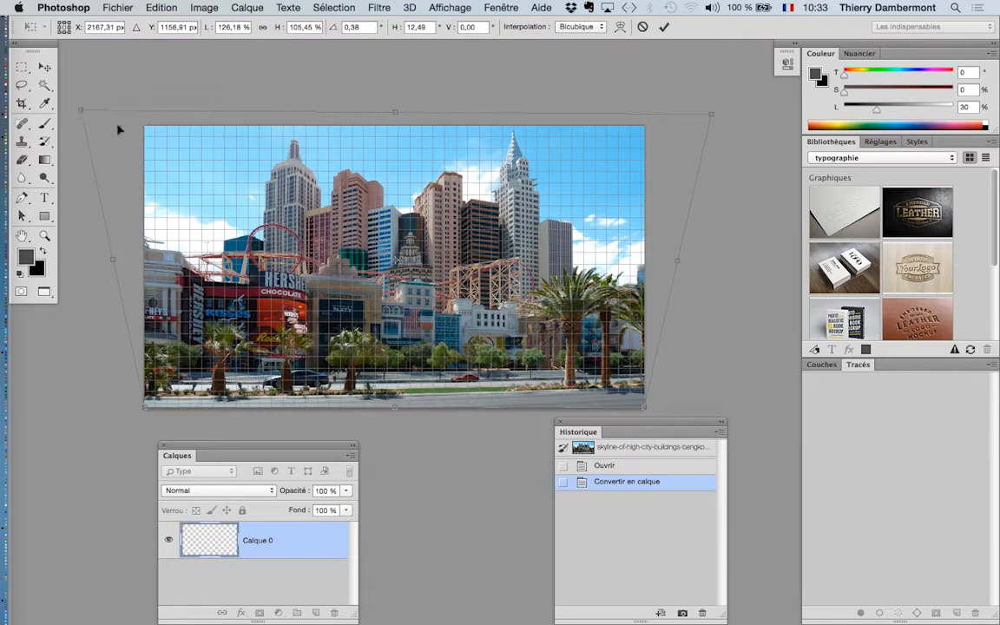
pyautogui.click(664, 27)
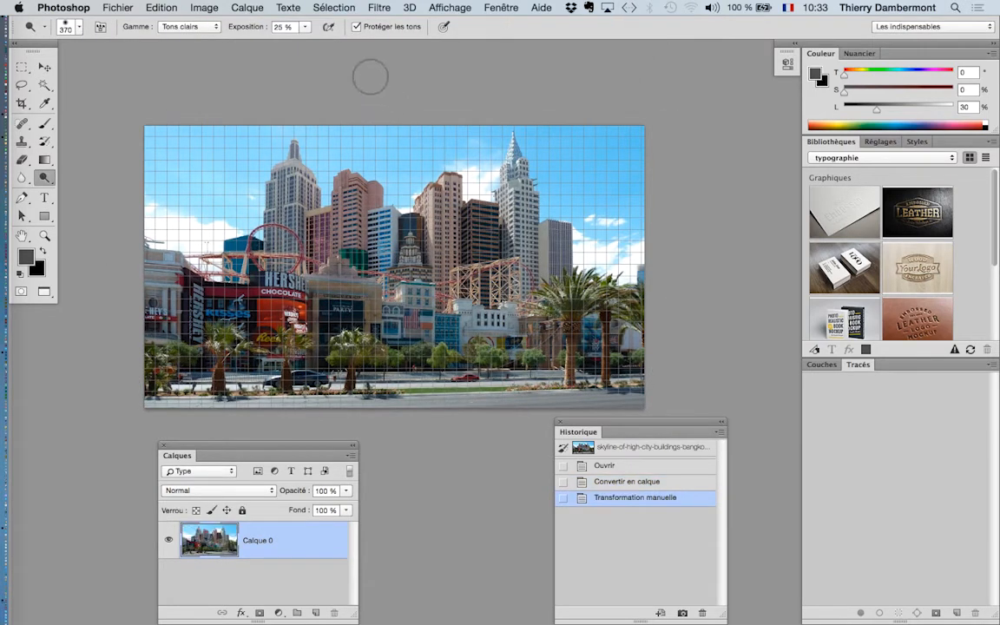
# - Hide the grid over the skyline photo
pyautogui.click(449, 8)
pyautogui.moveTo(511, 243)
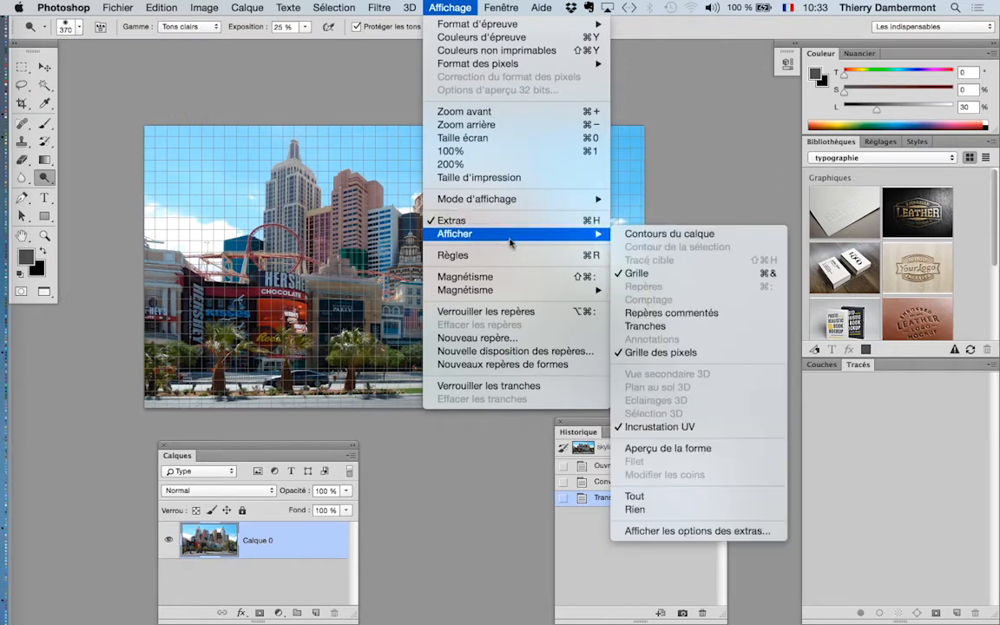
pyautogui.click(660, 273)
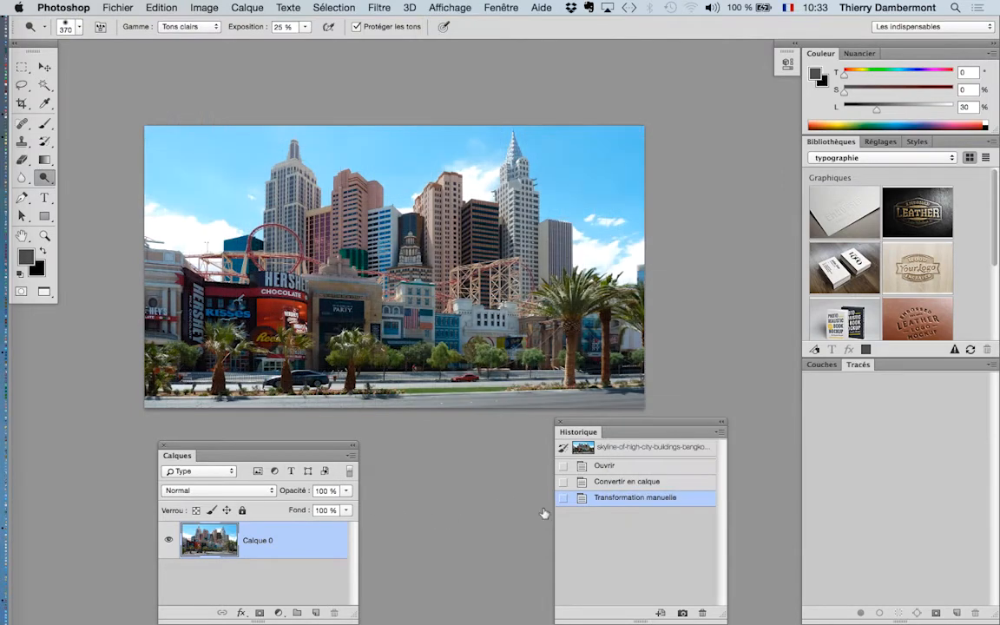
# - Close the Calques panel and compare the skyline's original snapshot with its Transformation manuelle state, ending on the transformed state
pyautogui.click(560, 447)
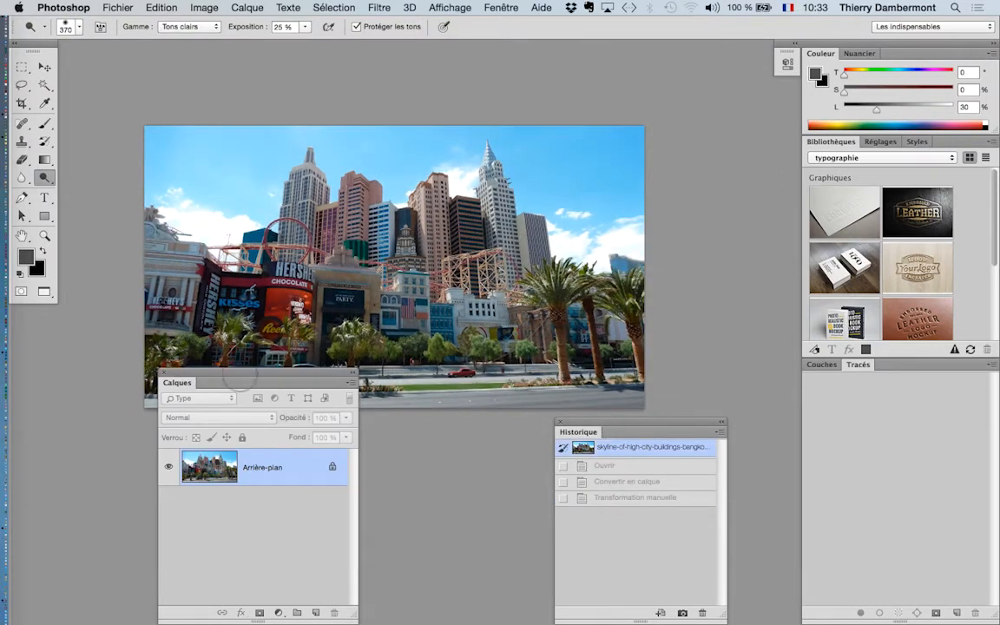
pyautogui.click(164, 373)
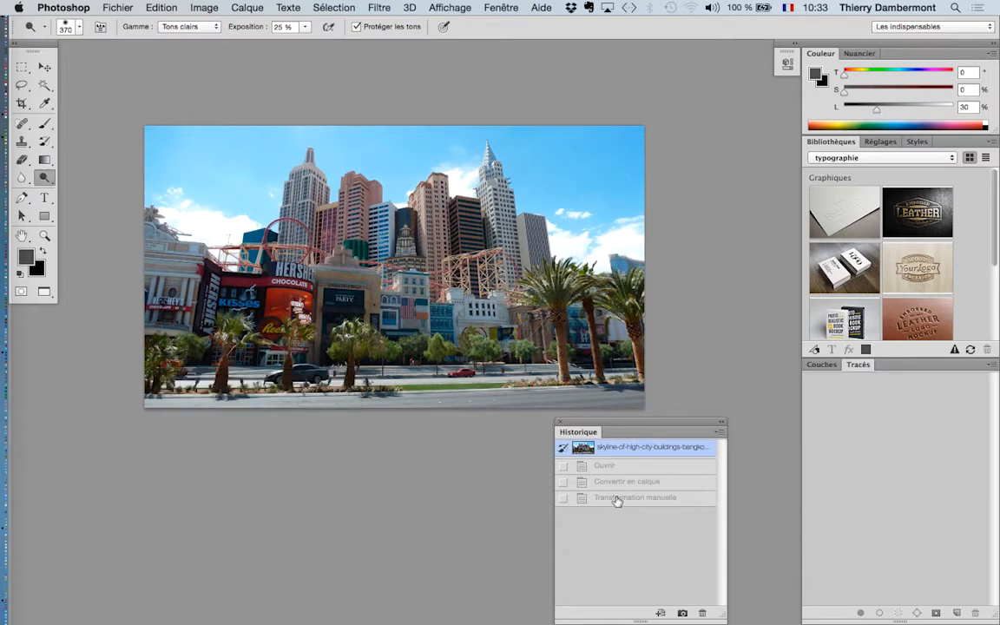
pyautogui.click(616, 498)
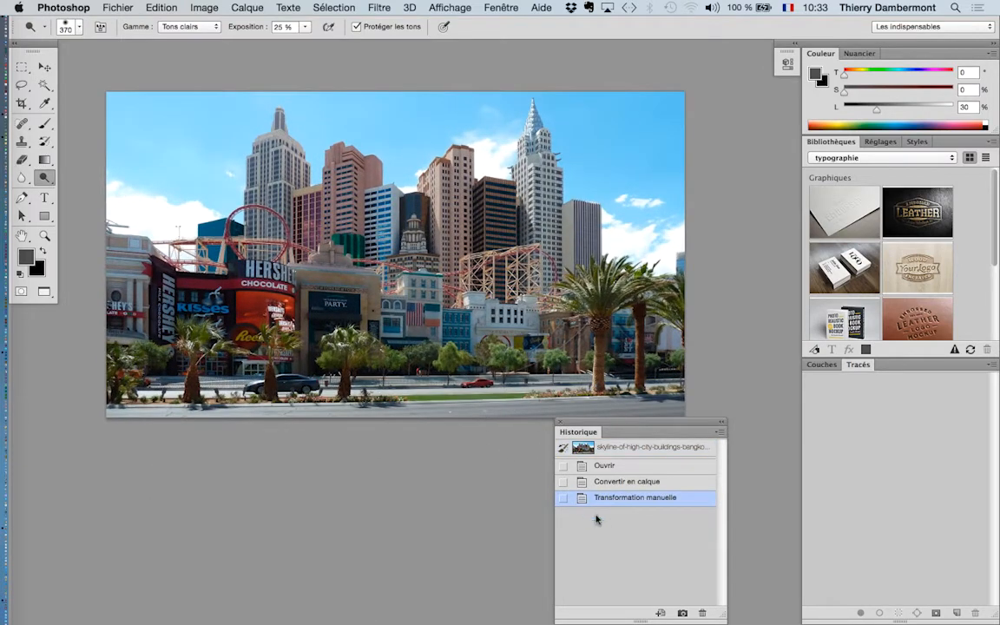
pyautogui.click(599, 447)
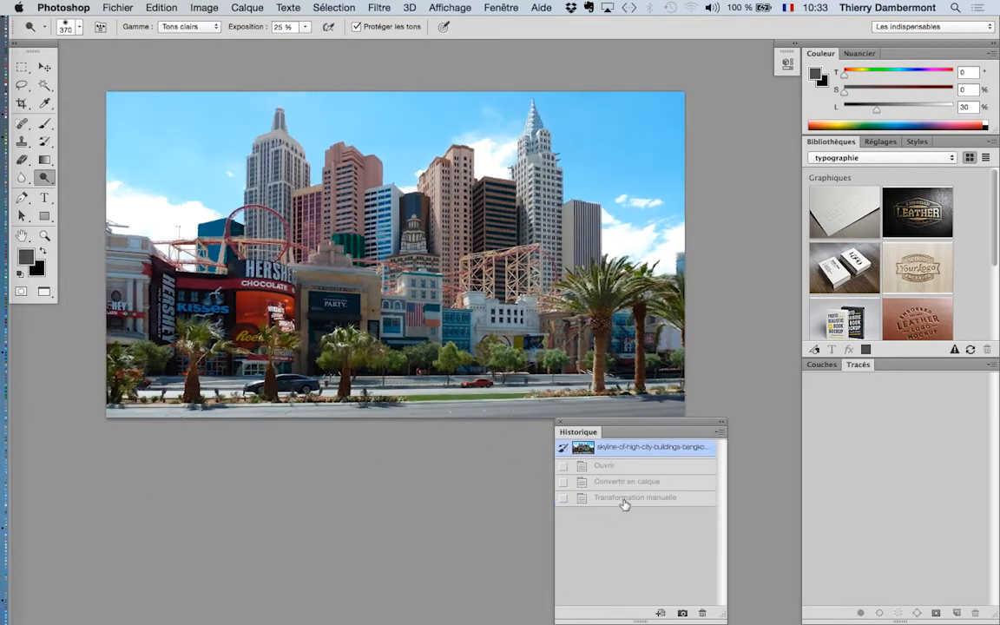
pyautogui.click(624, 501)
pyautogui.moveTo(592, 426); pyautogui.dragTo(537, 426)
pyautogui.click(525, 447)
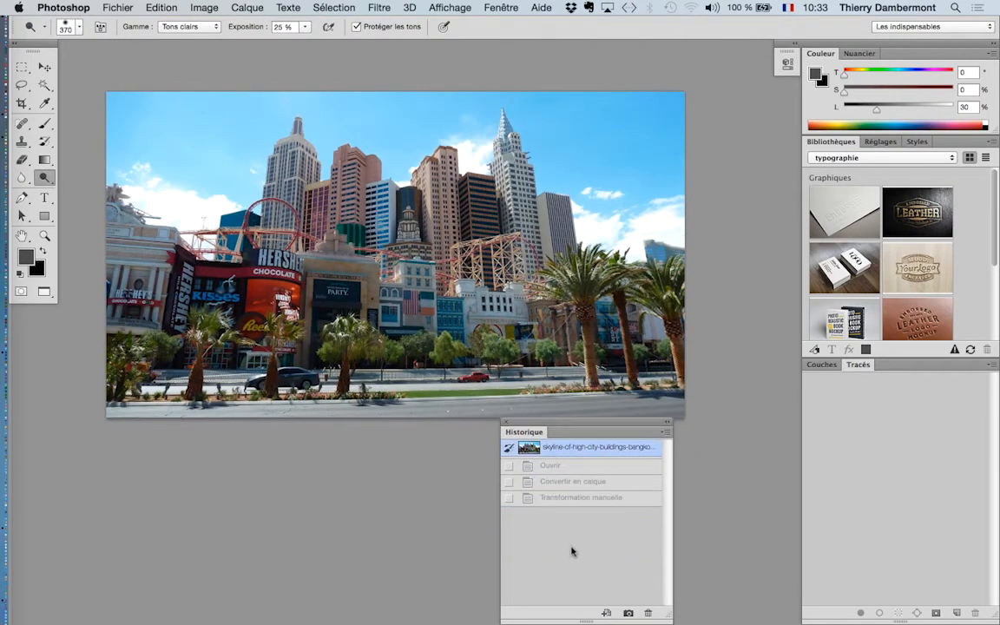
pyautogui.click(565, 498)
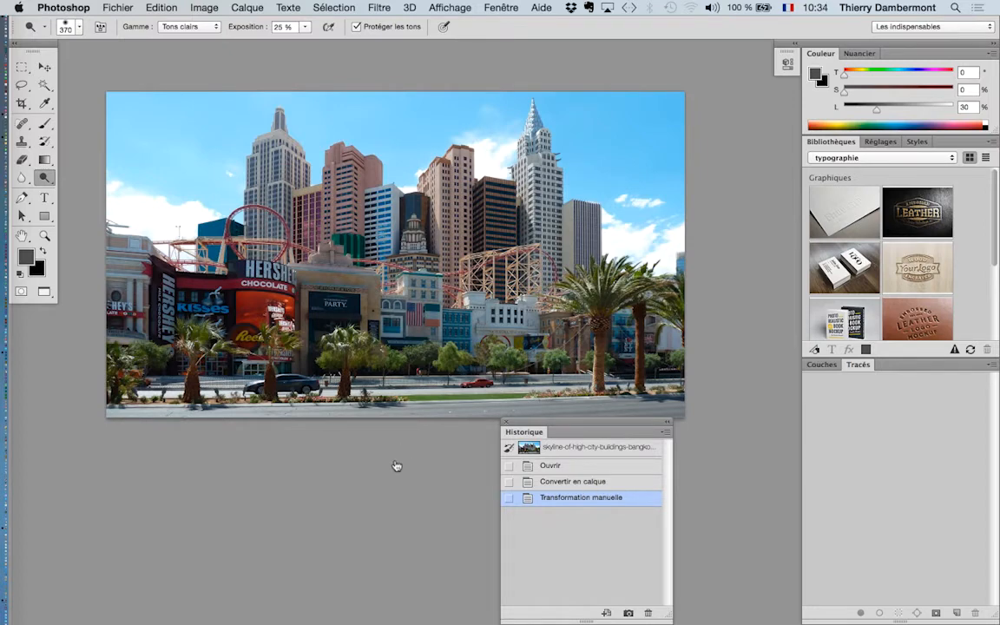
# - Switch to Firefox's skyline photo window, return to the buildings "public domain" image results and browse them for further building photos
pyautogui.press('super+Tab')
pyautogui.click(403, 7)
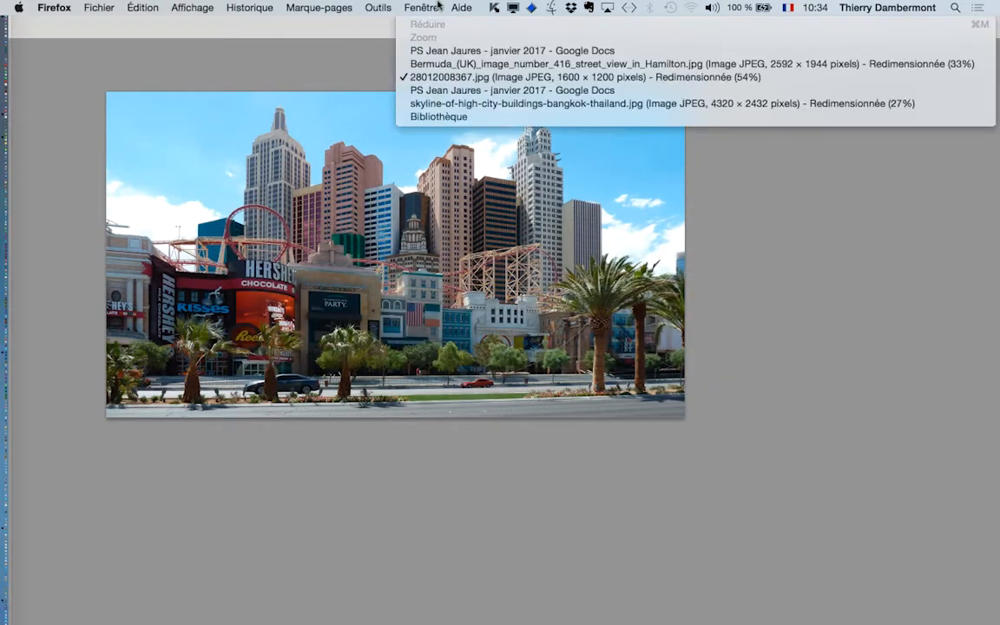
pyautogui.click(521, 105)
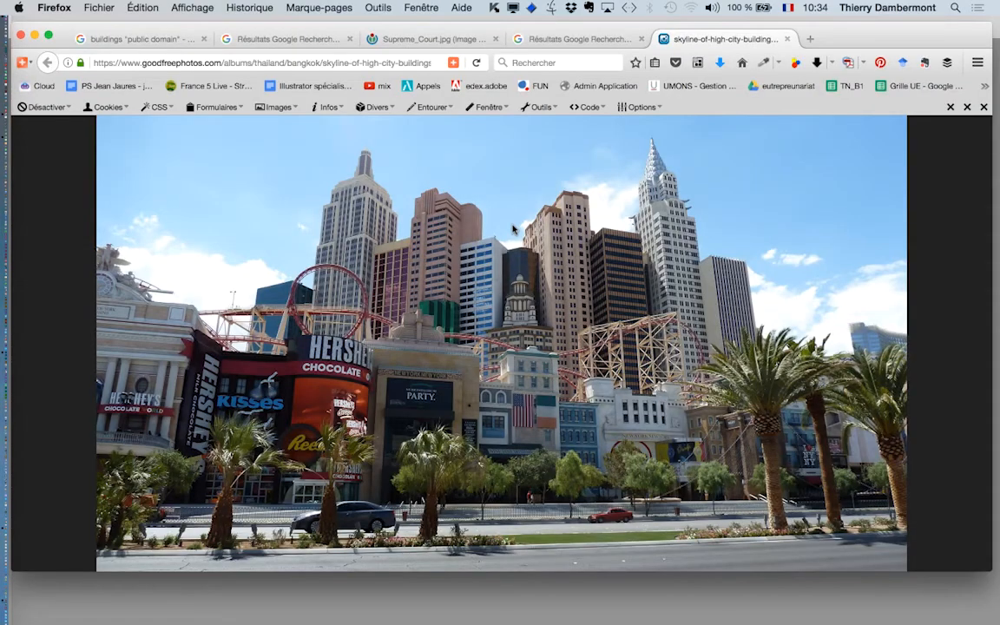
pyautogui.click(131, 39)
pyautogui.scroll(5, 580, 317)
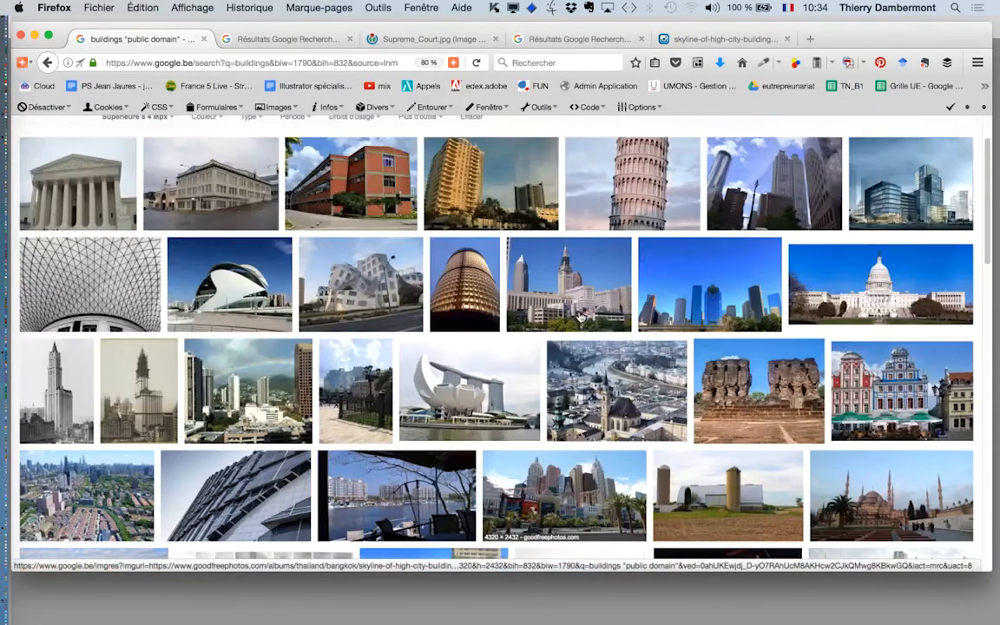
pyautogui.scroll(-15, 580, 318)
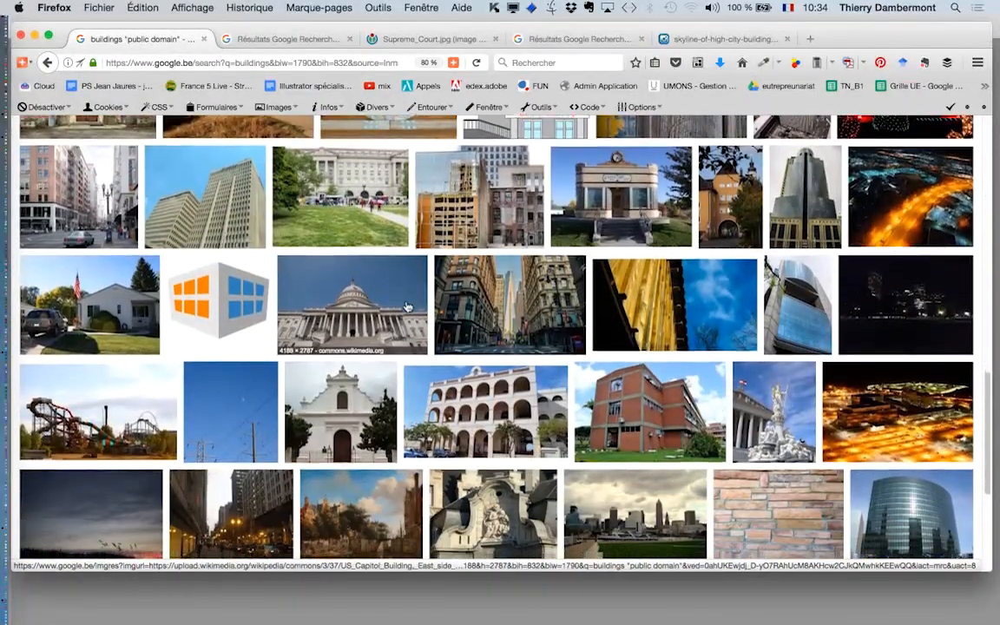
pyautogui.scroll(-3, 354, 245)
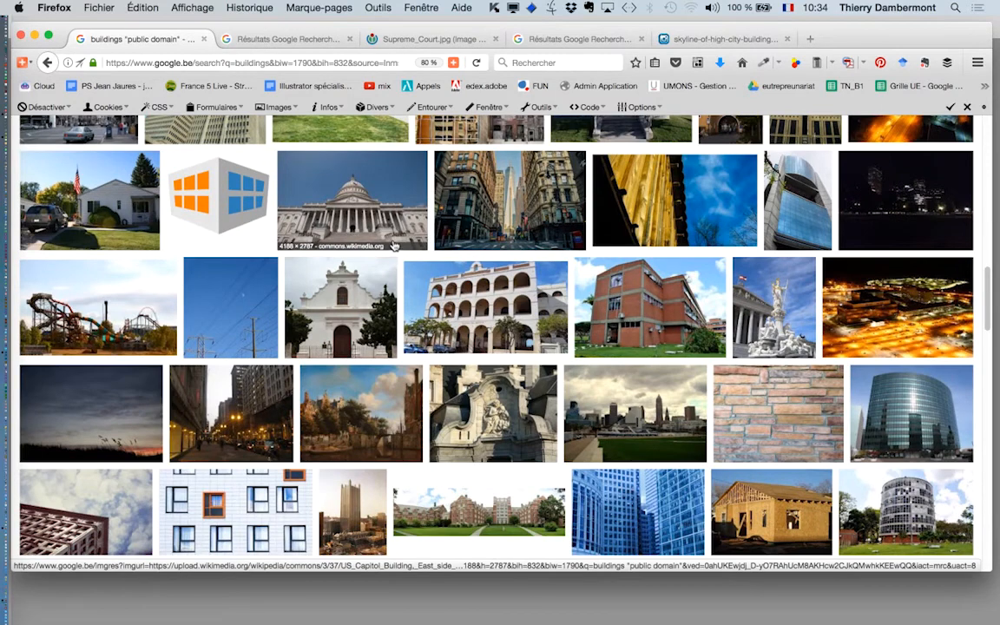
pyautogui.scroll(-2, 373, 247)
pyautogui.scroll(-4, 391, 250)
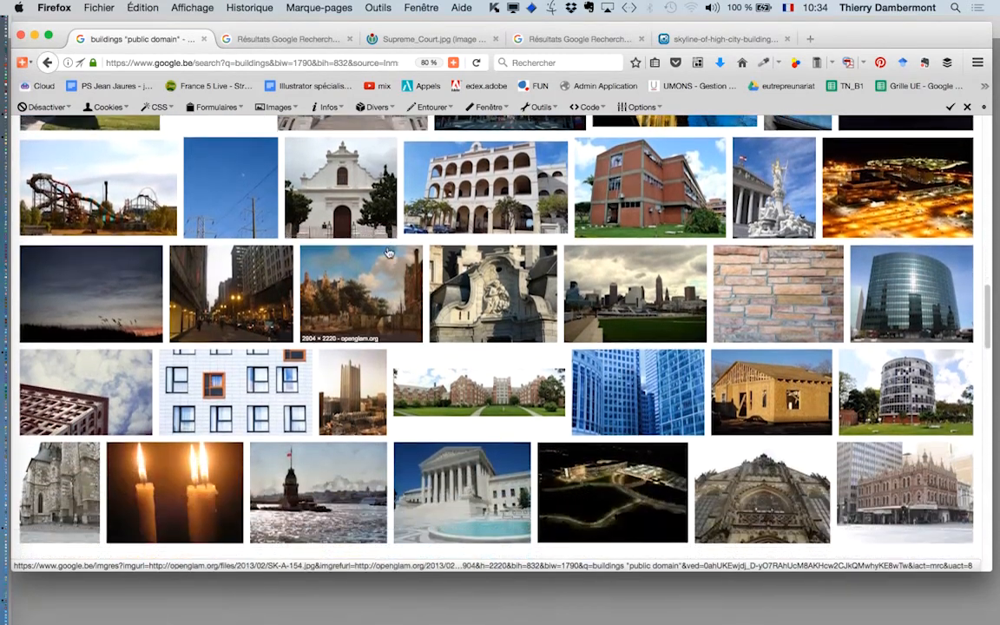
pyautogui.scroll(-10, 388, 252)
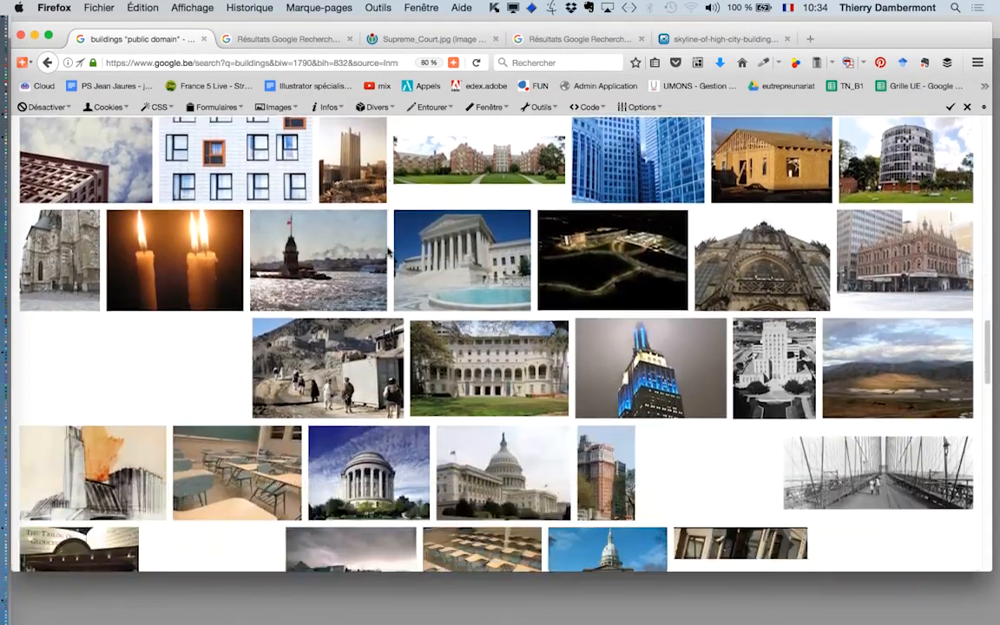
pyautogui.scroll(-5, 388, 253)
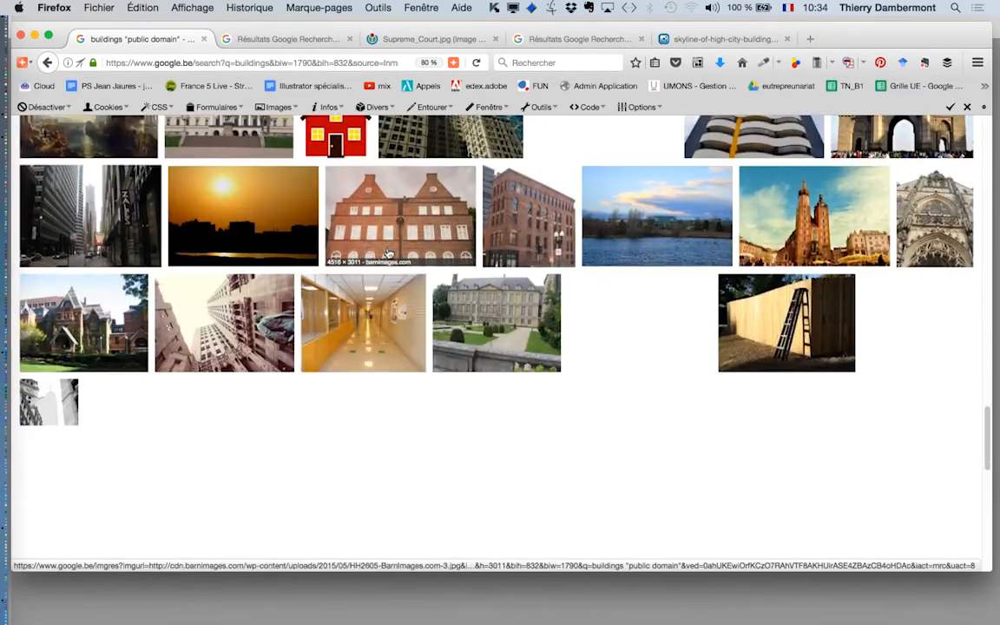
# - Open the Chrysler Building Reflections photo in a separate tab and continue browsing the building image results
pyautogui.scroll(4, 426, 302)
pyautogui.middleClick(426, 301)
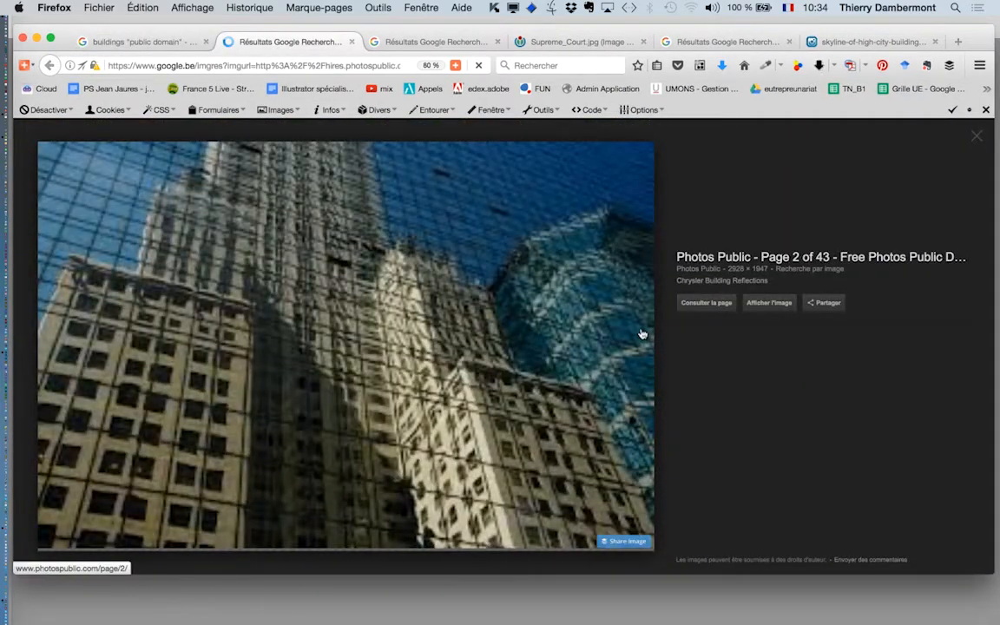
pyautogui.click(138, 40)
pyautogui.scroll(-8, 762, 368)
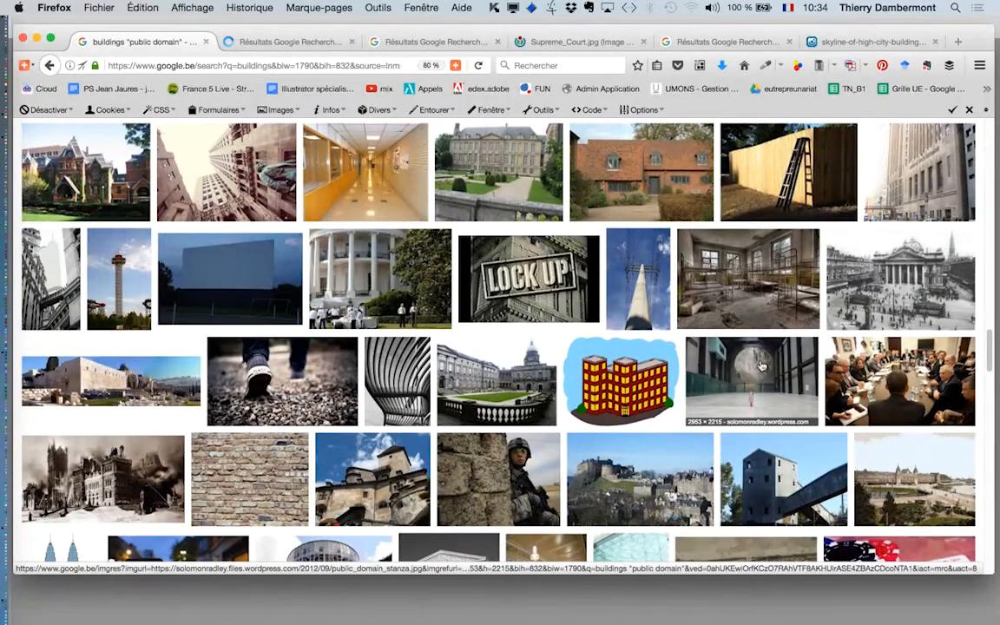
pyautogui.scroll(-2, 761, 365)
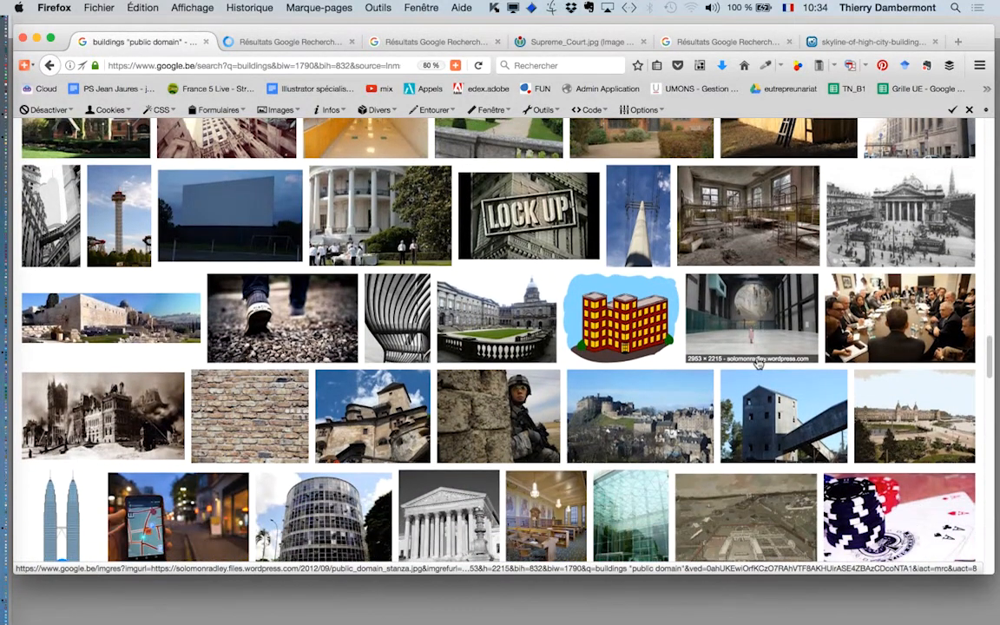
pyautogui.scroll(-5, 758, 366)
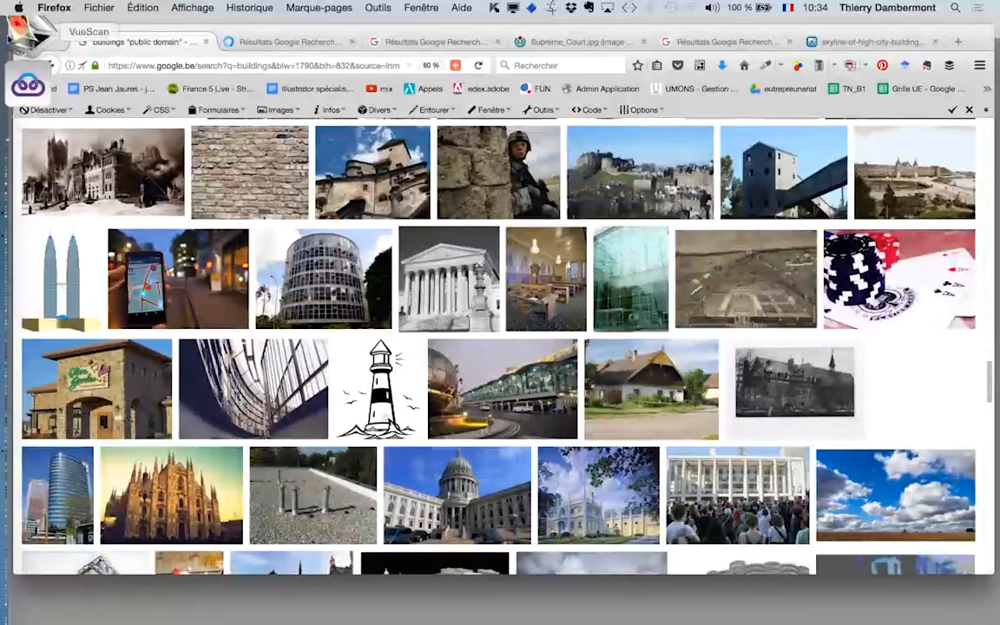
# - Close the building search window, hide all other applications and open a new Firefox window
pyautogui.click(23, 39)
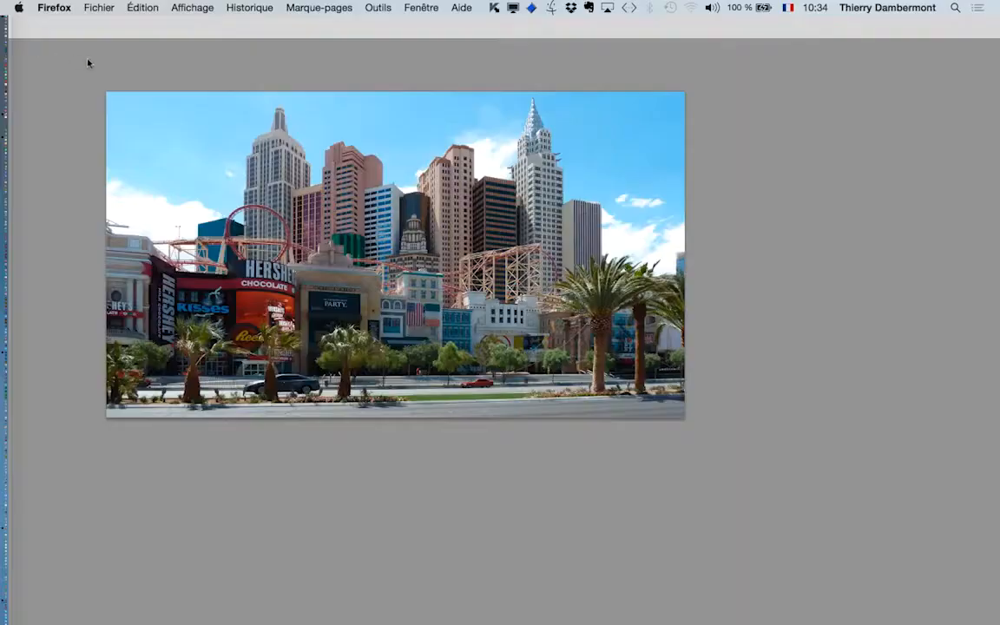
pyautogui.click(304, 71)
pyautogui.press('super+Tab')
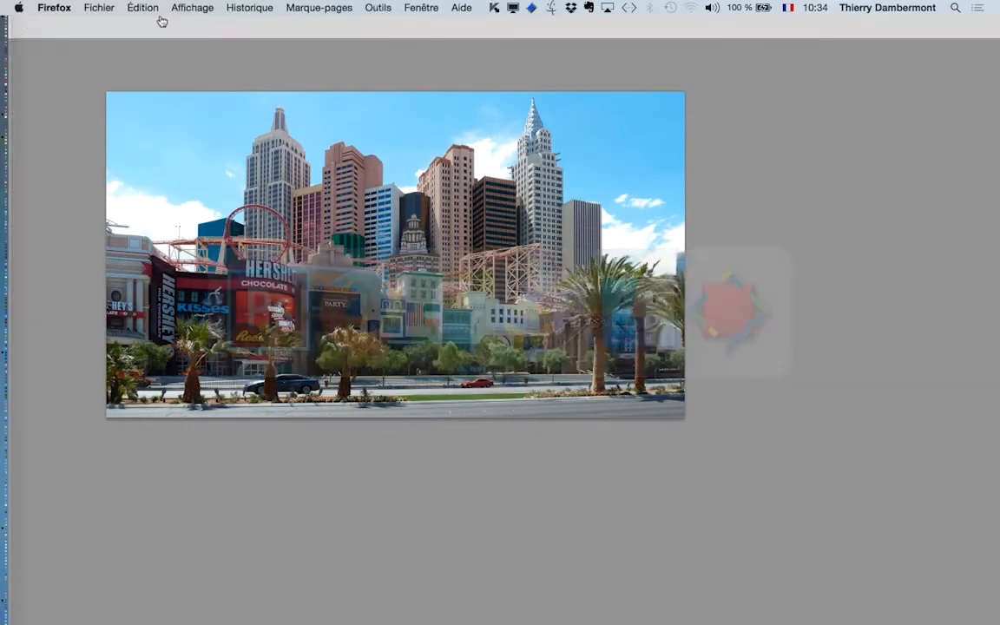
pyautogui.press('alt+super+h')
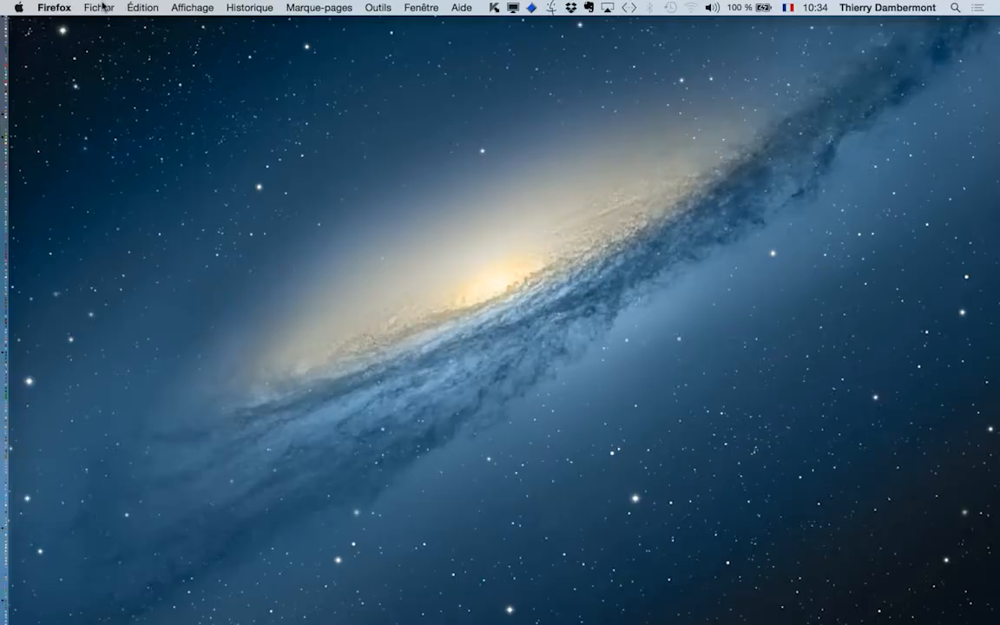
pyautogui.click(99, 7)
pyautogui.click(96, 35)
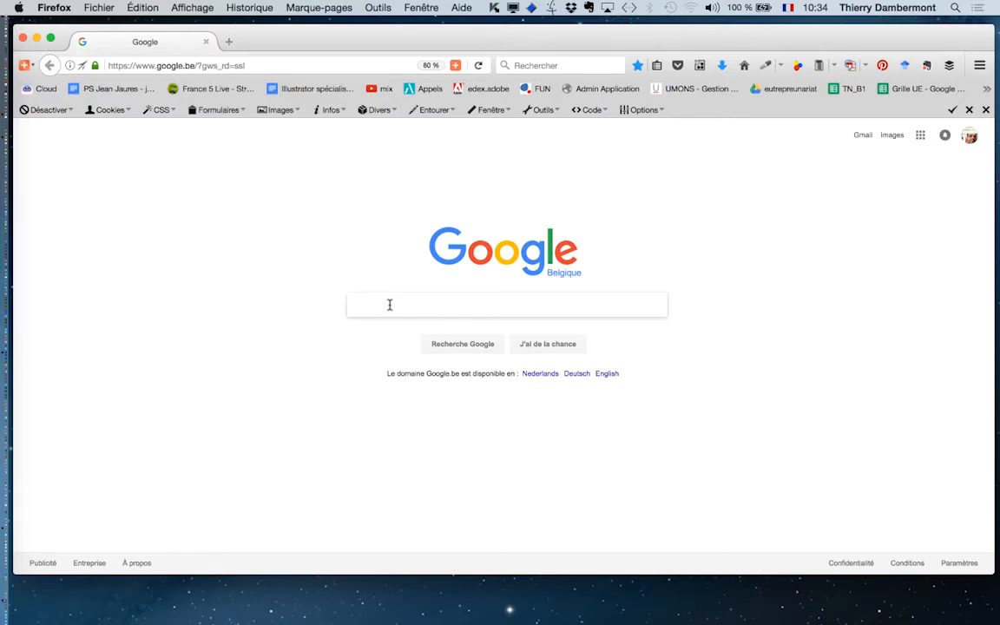
# - Search Google for "objectif à décentrement" and show the image results
pyautogui.write('object')
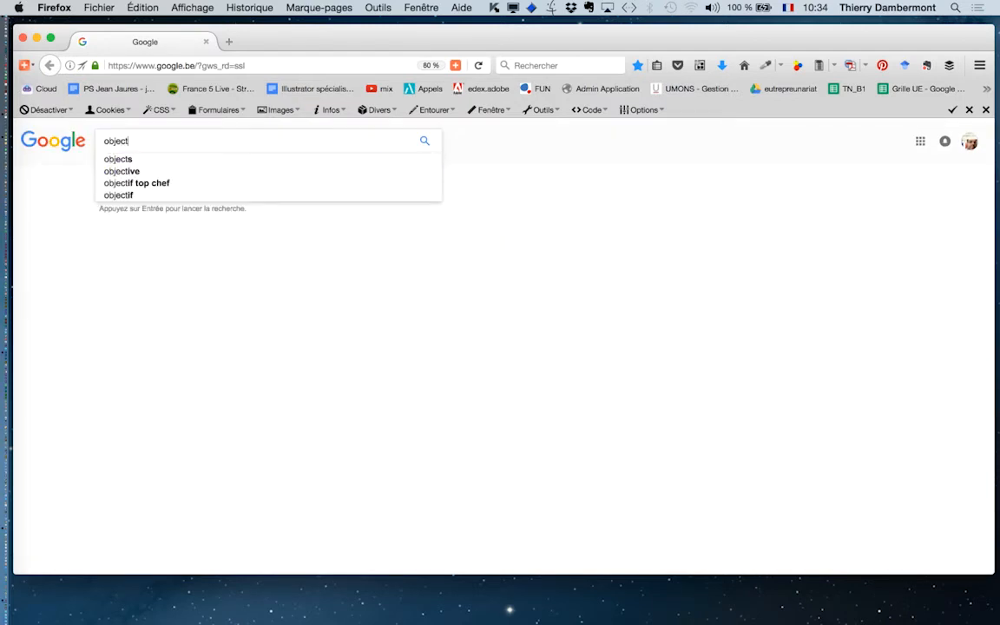
pyautogui.write('if à dé')
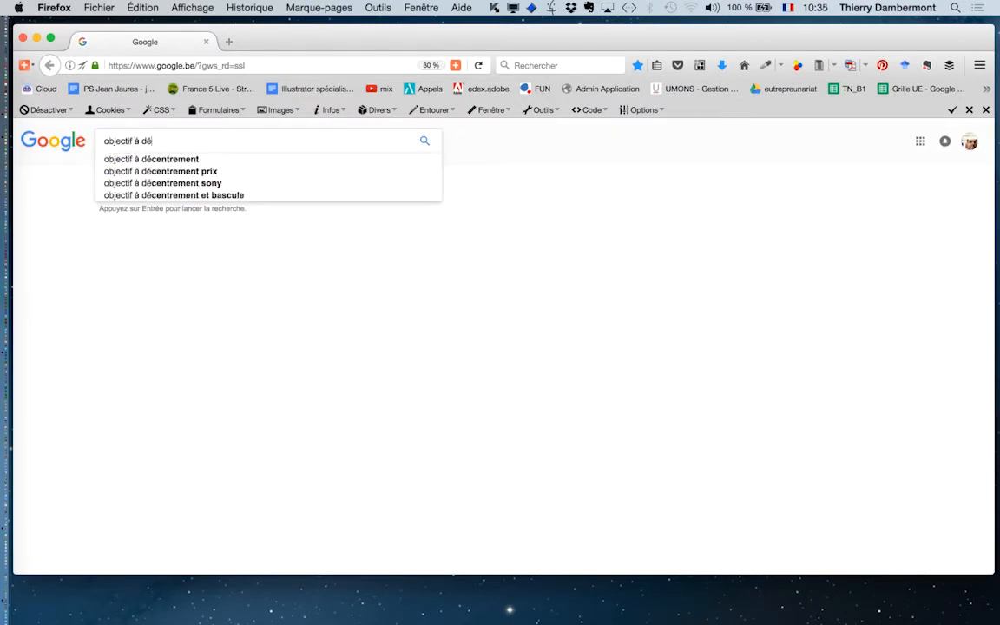
pyautogui.write('centrement')
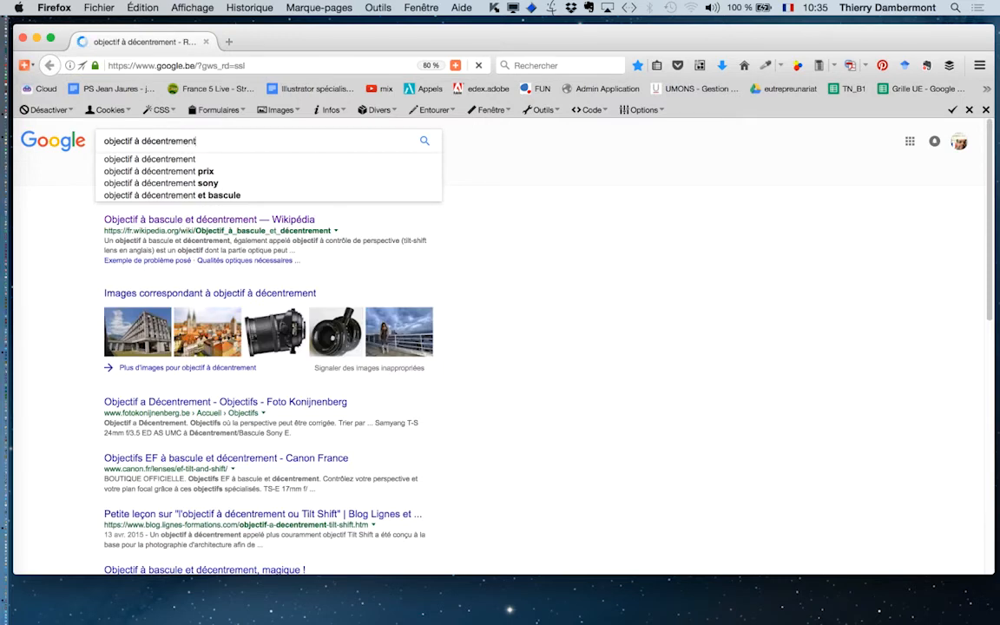
pyautogui.press('Return')
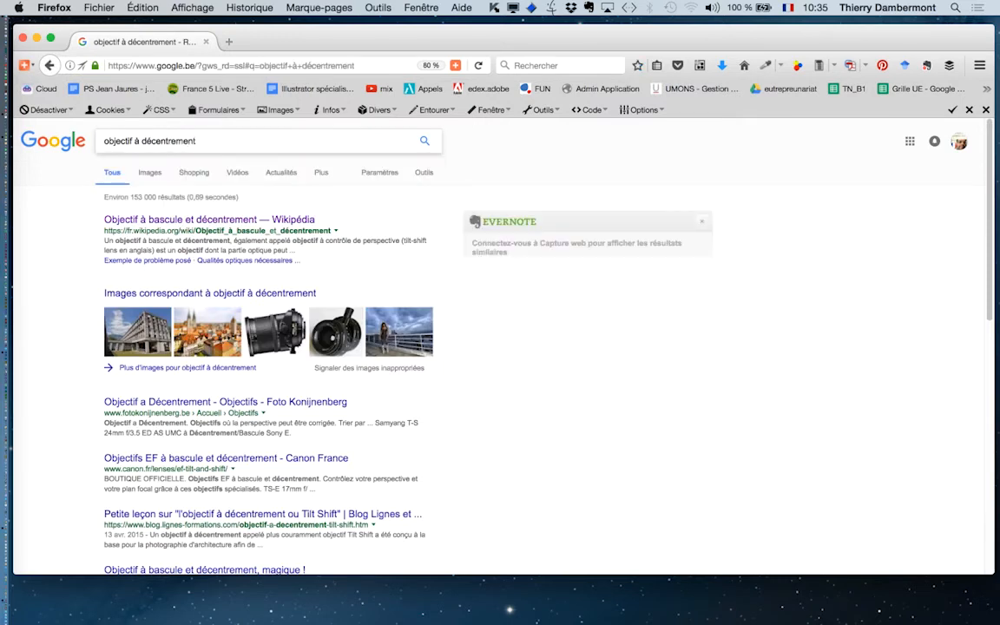
pyautogui.click(149, 174)
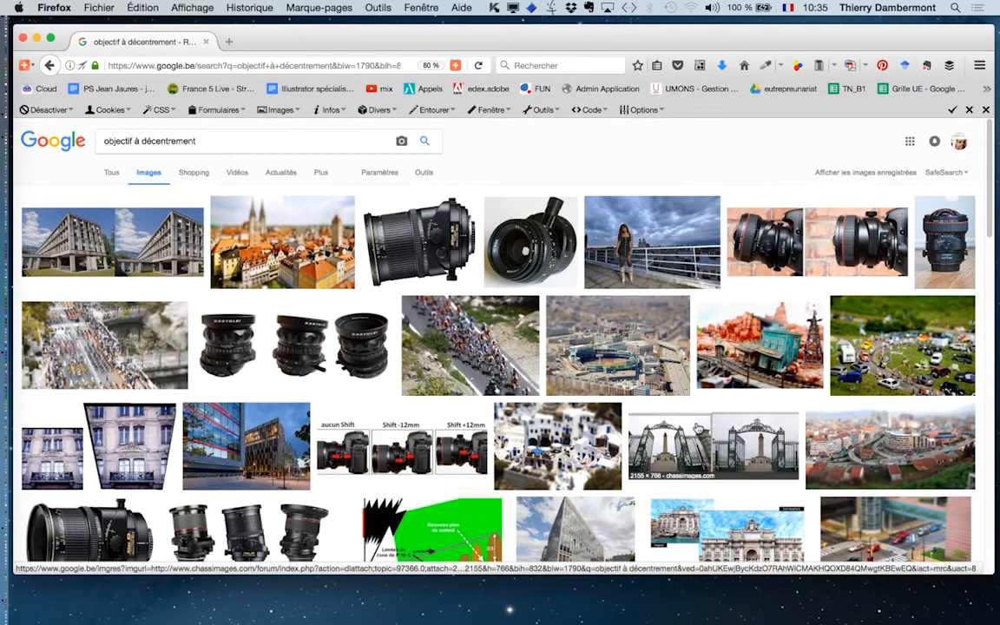
# - Open the Canon 17 mm TS-E and Wikipedia shift-lens image results in separate tabs and view each preview
pyautogui.middleClick(693, 229)
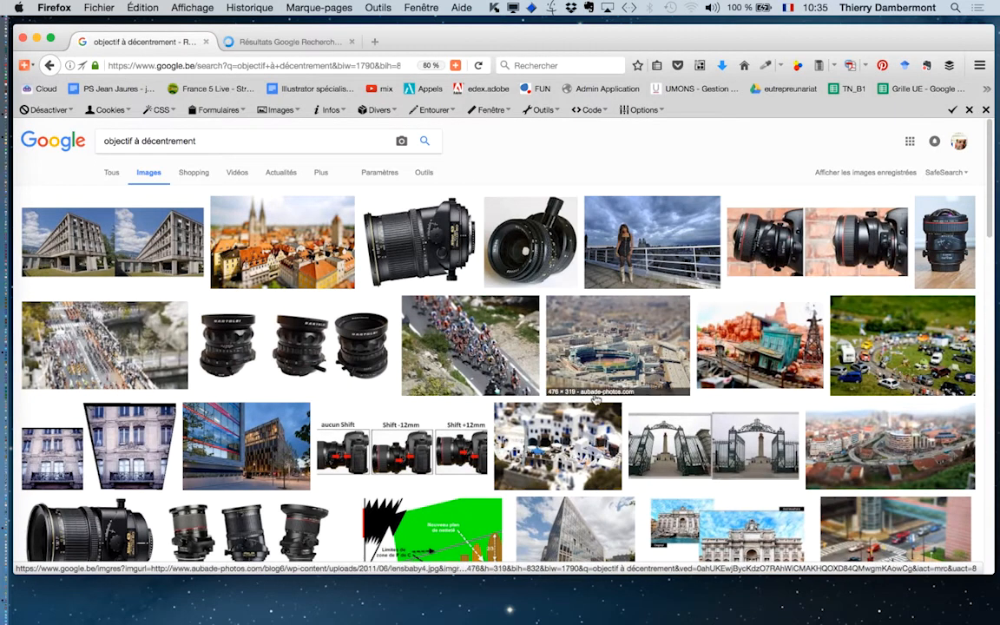
pyautogui.scroll(-3, 595, 399)
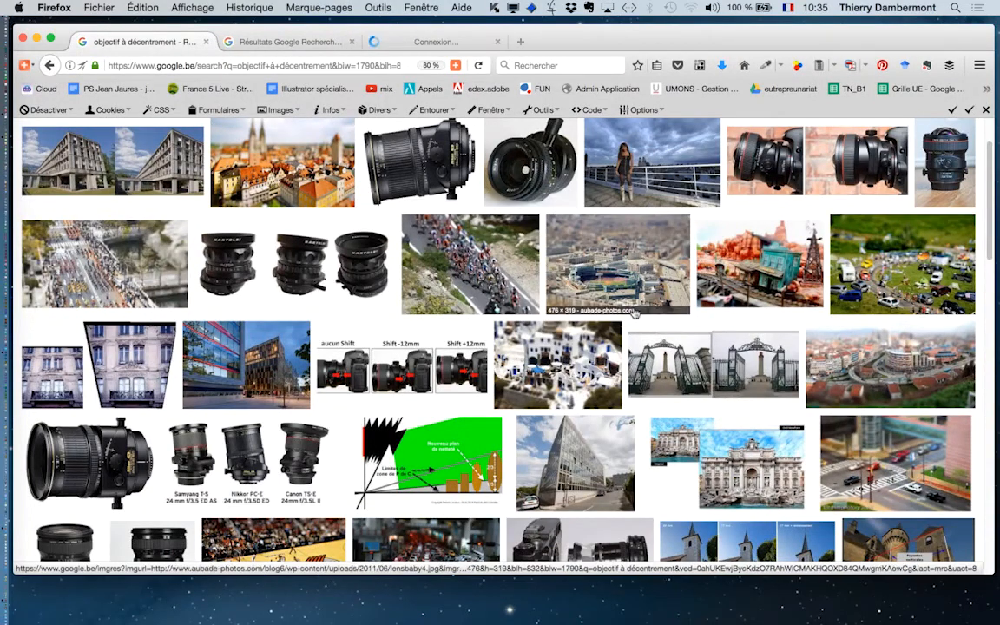
pyautogui.click(309, 43)
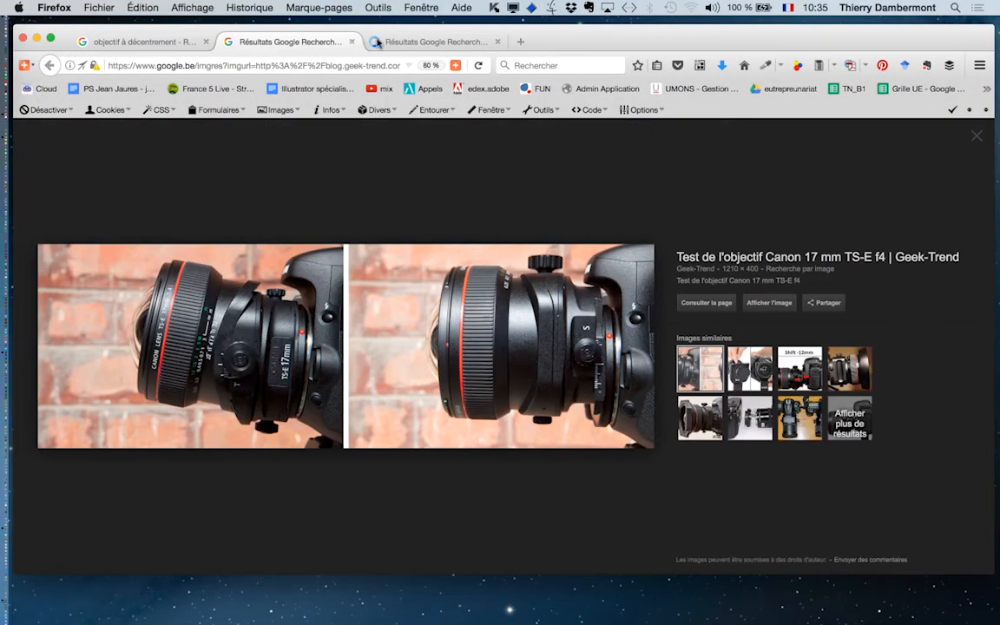
pyautogui.click(423, 42)
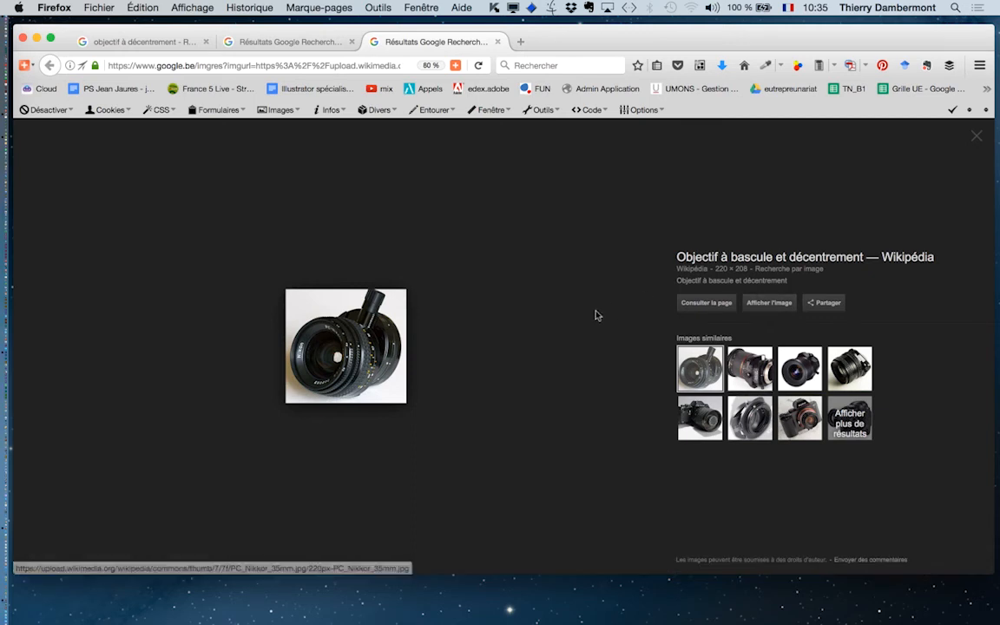
# - Display the Wikipedia PC-Nikkor 35 mm lens image on its own and enlarge it to 200%
pyautogui.click(769, 303)
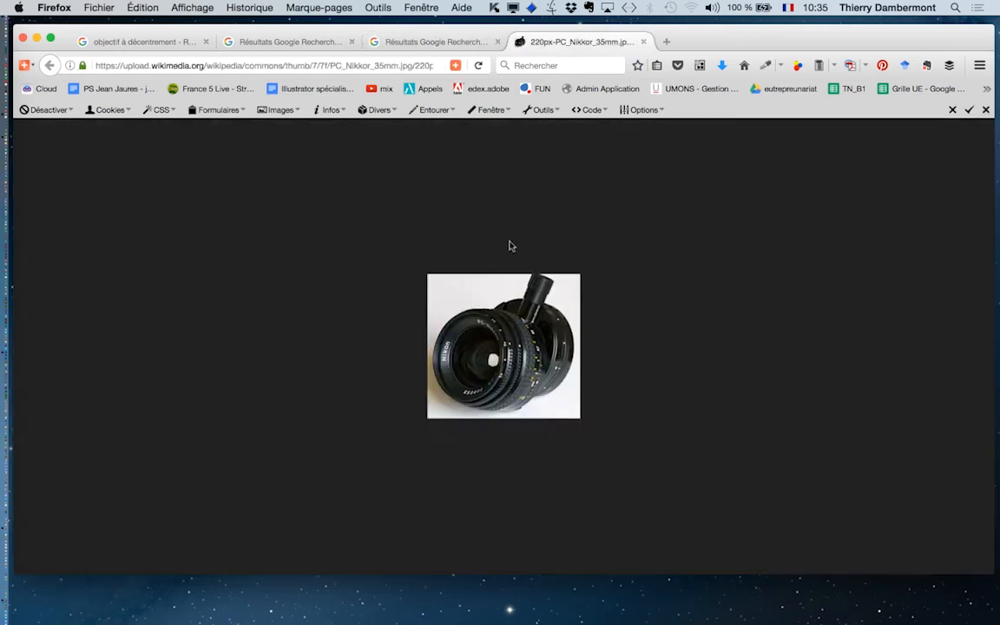
pyautogui.press('super+plus')
pyautogui.press('super+plus')
pyautogui.press('super+plus')
pyautogui.press('super+plus')
pyautogui.press('super+plus')
pyautogui.press('super+plus')
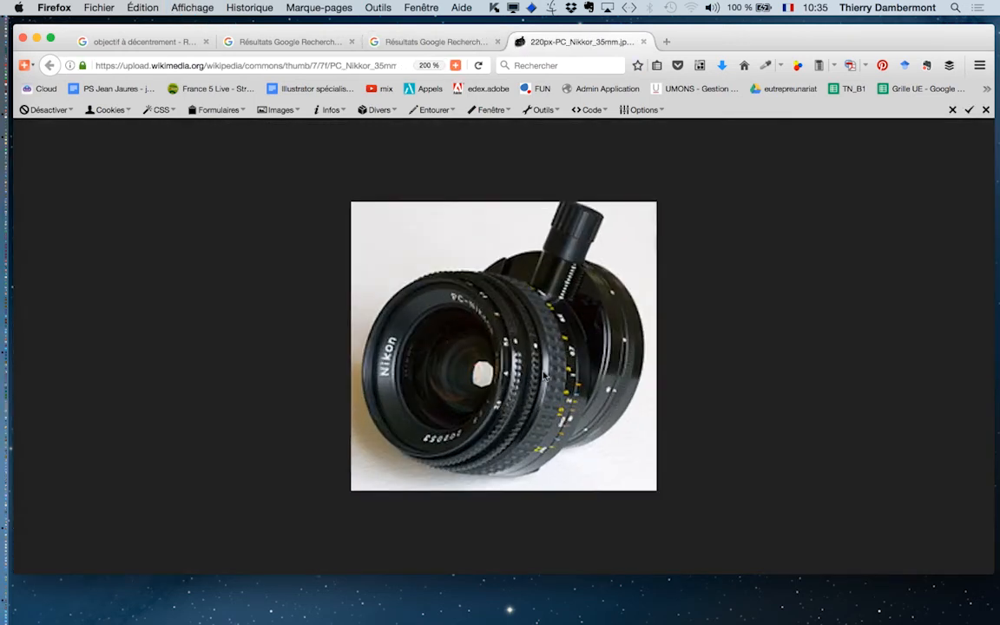
# - Return to the Canon 17 mm TS-E preview and display its full-size image
pyautogui.click(424, 41)
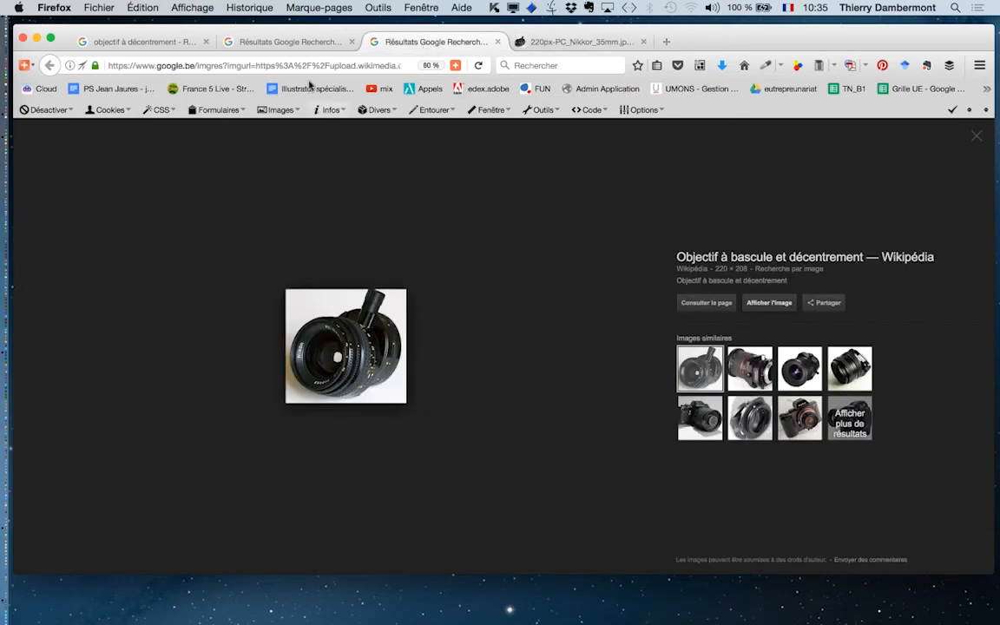
pyautogui.click(317, 43)
pyautogui.click(772, 304)
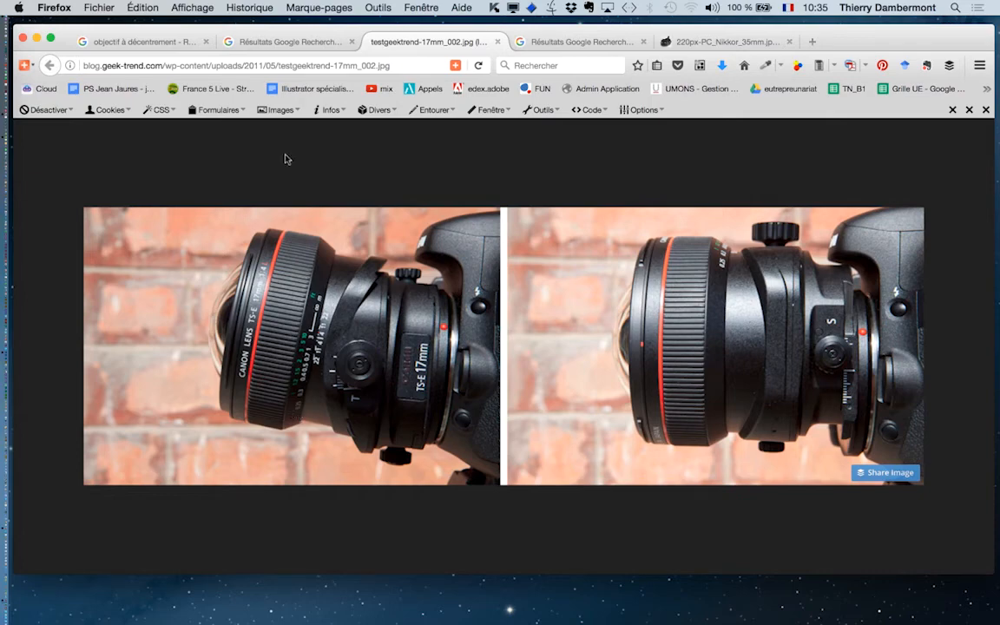
# - Browse further shift-lens image results, open the "Objectifs non Hasselblad" image at full size and return to the results
pyautogui.click(253, 42)
pyautogui.click(130, 42)
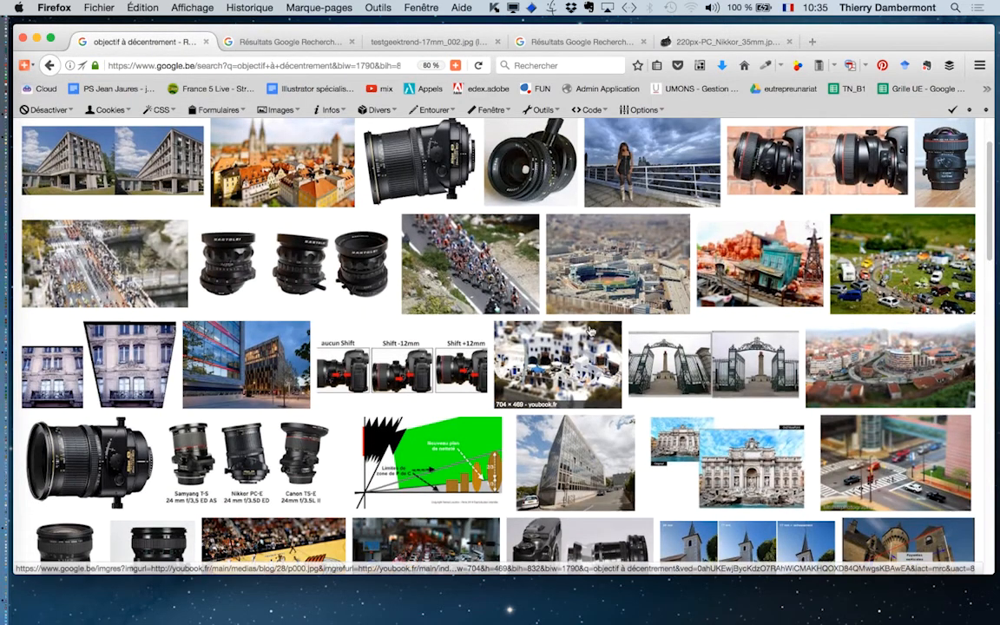
pyautogui.scroll(-5, 591, 330)
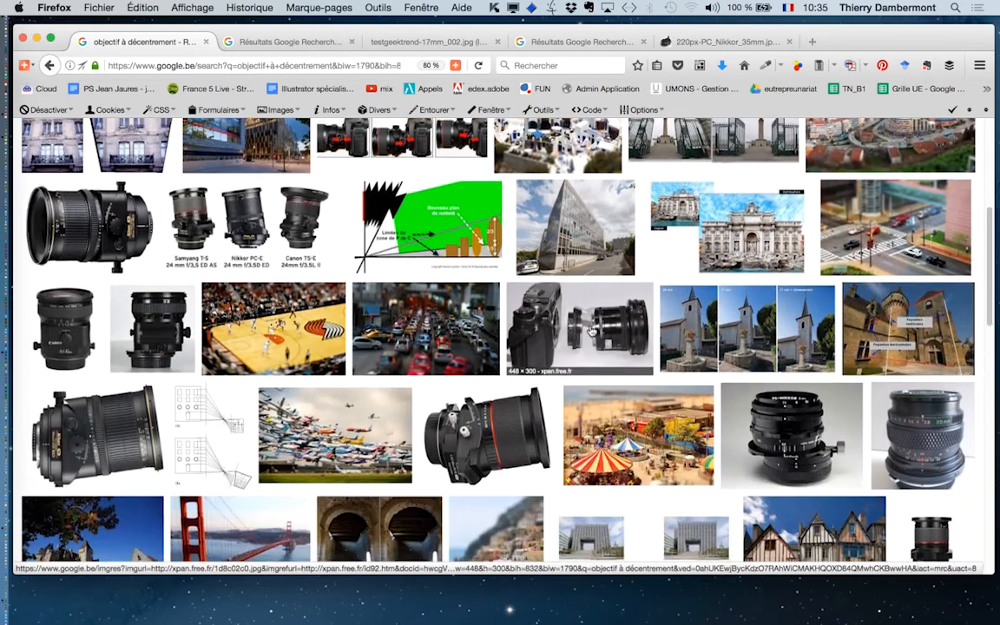
pyautogui.scroll(-3, 590, 331)
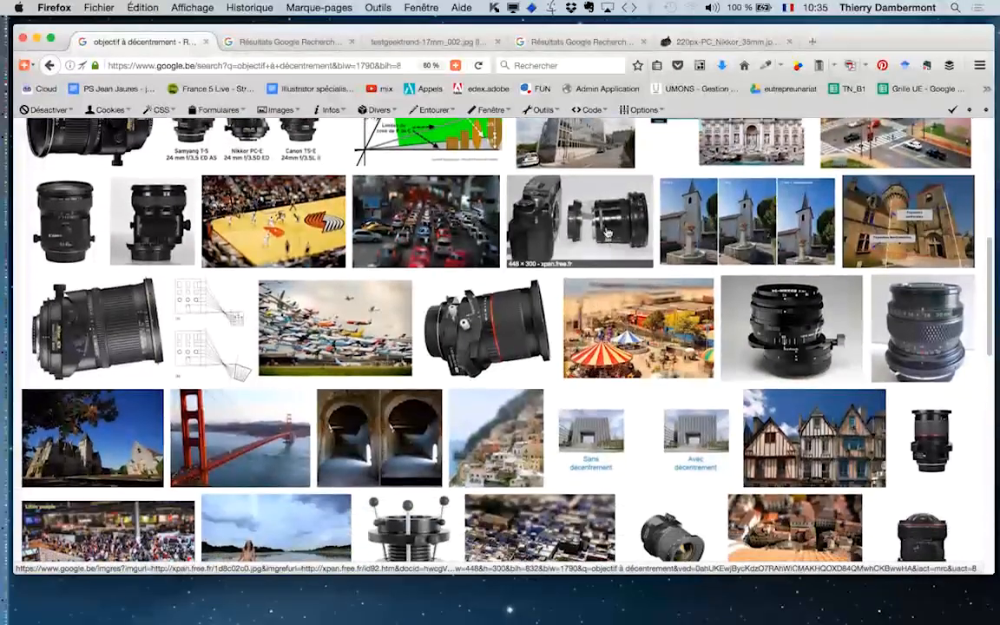
pyautogui.keyDown('super'); pyautogui.click(607, 233); pyautogui.keyUp('super')
pyautogui.click(278, 41)
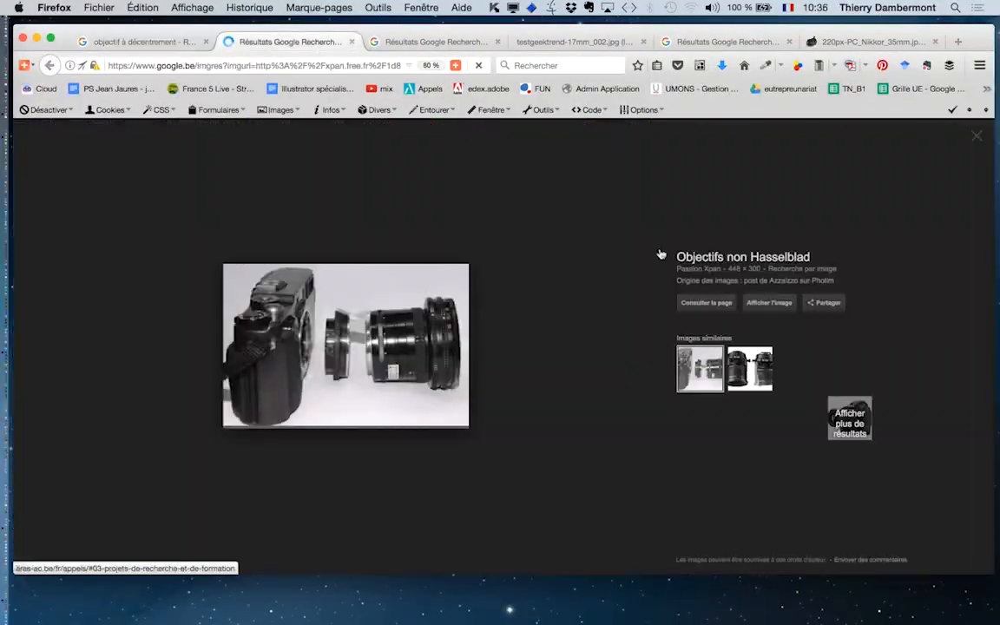
pyautogui.click(761, 303)
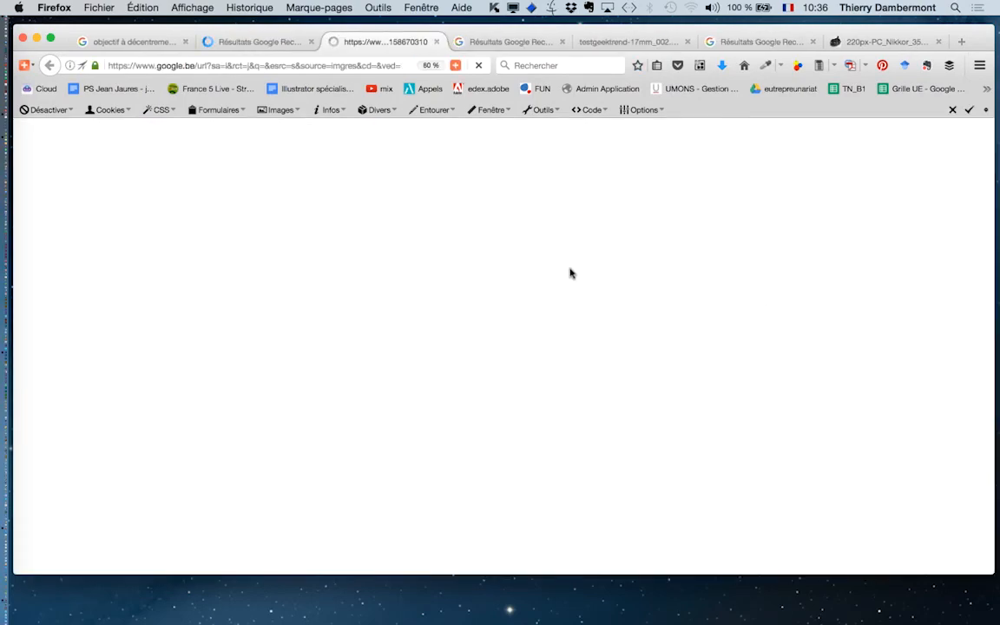
pyautogui.click(143, 42)
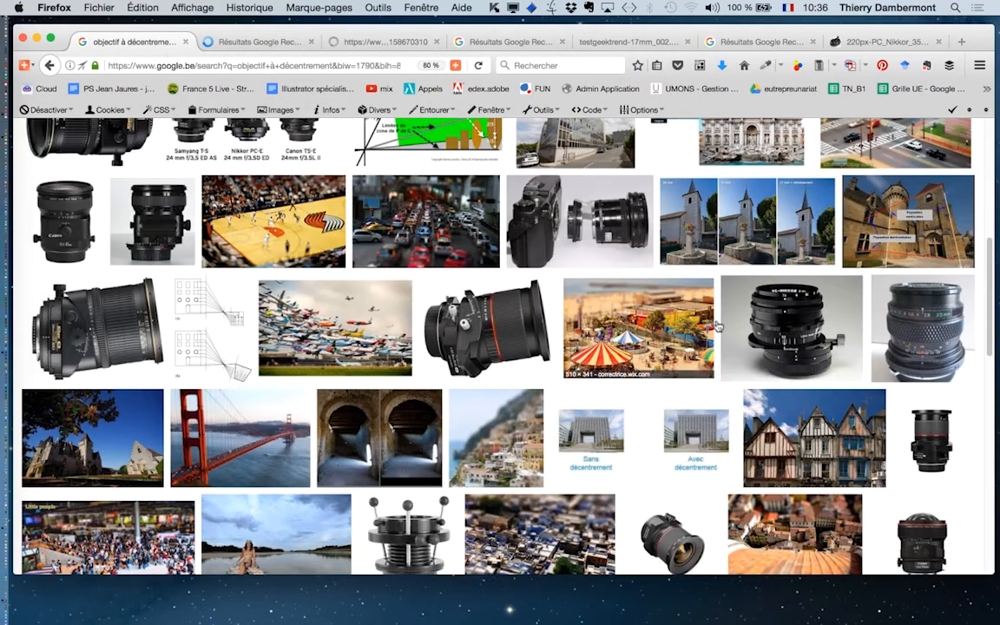
# - Look through more shift-lens image results, return to the "Objectifs non Hasselblad" preview and open its image on its own
pyautogui.scroll(-5, 747, 331)
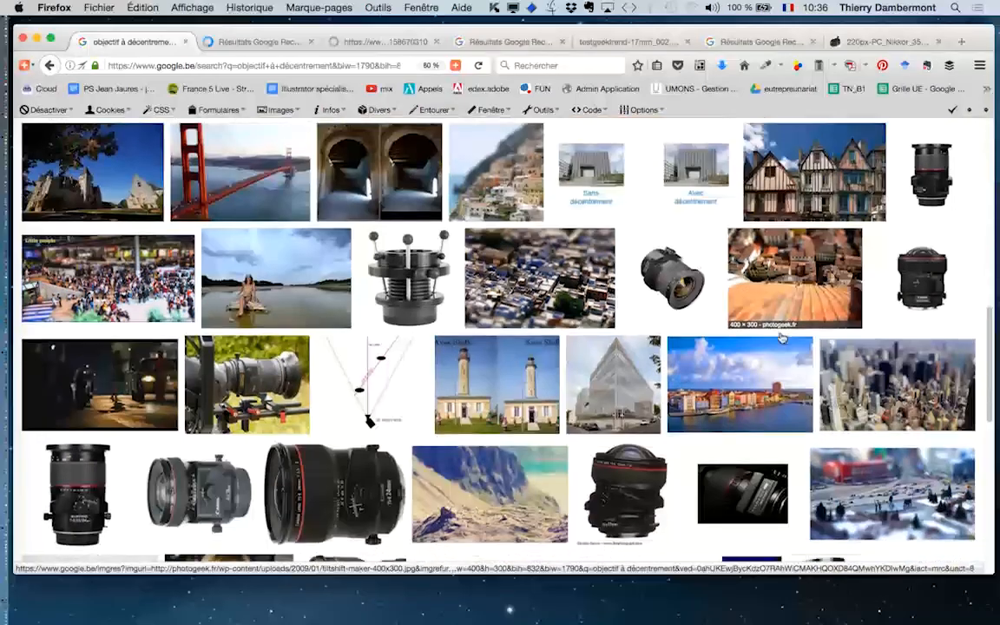
pyautogui.scroll(-2, 781, 339)
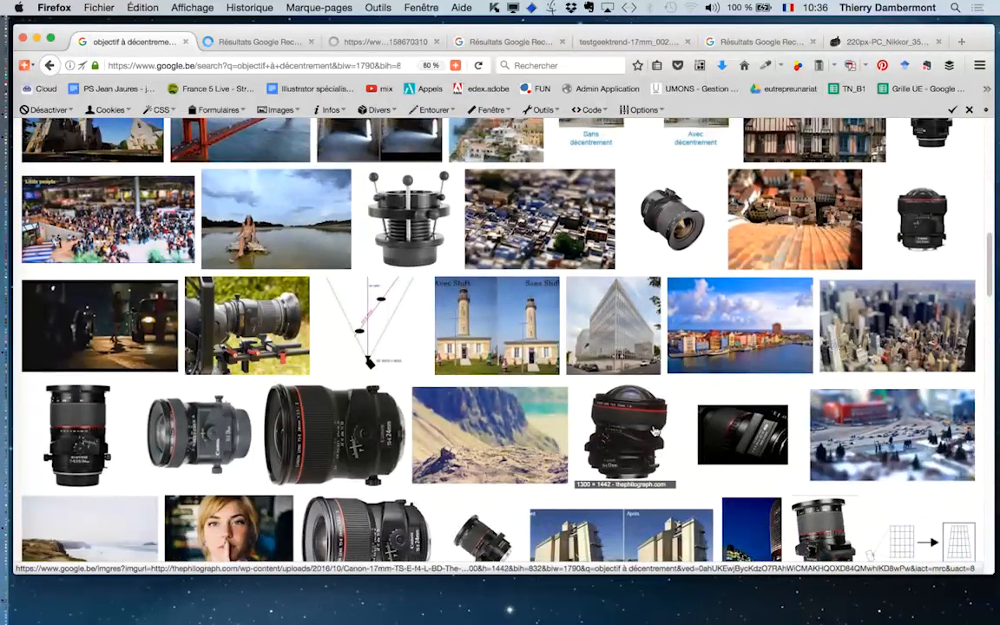
pyautogui.click(277, 40)
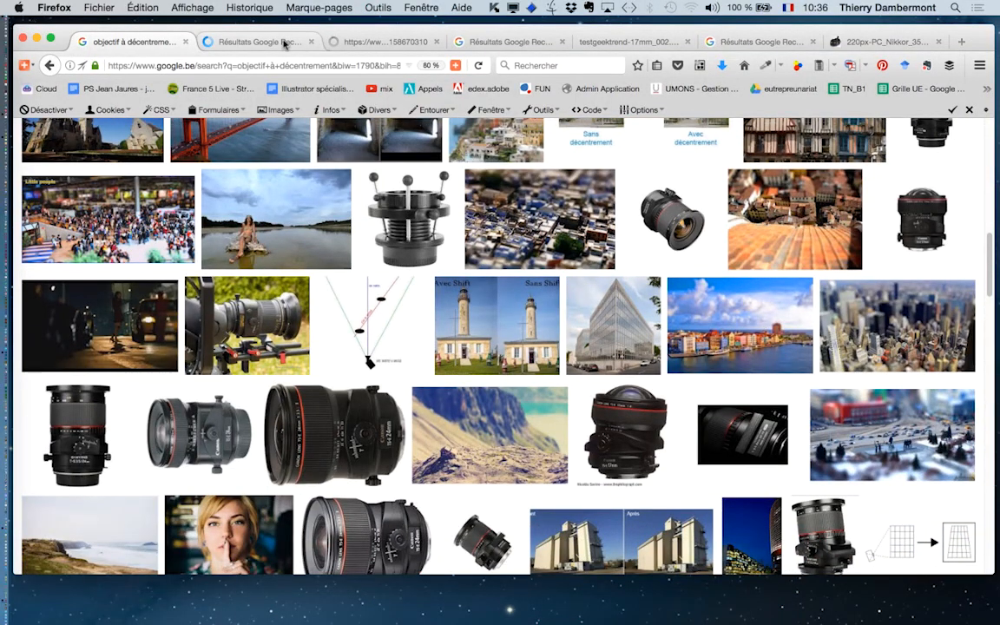
pyautogui.click(389, 42)
pyautogui.click(288, 43)
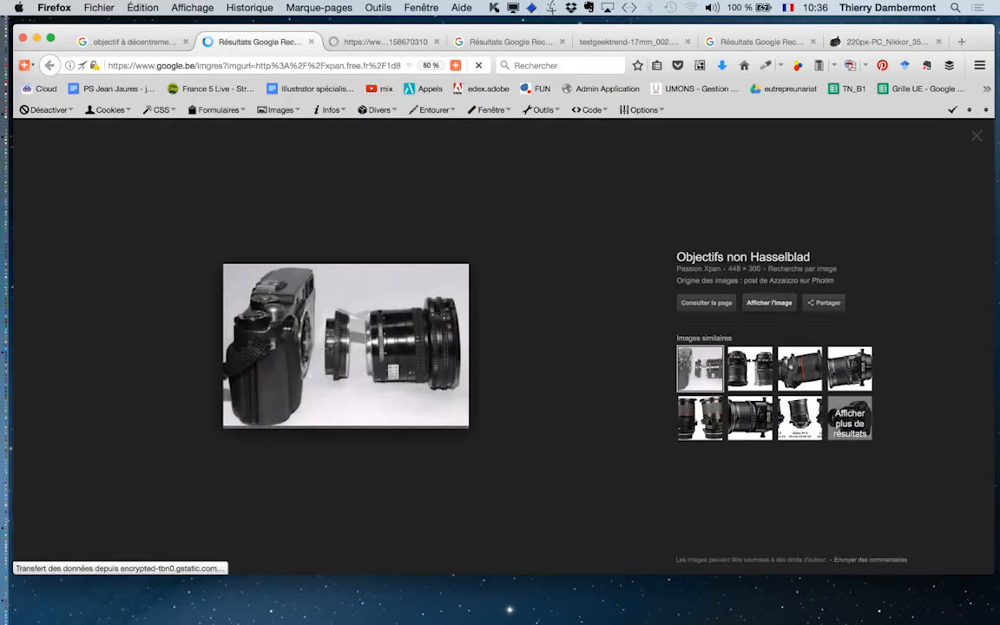
pyautogui.click(775, 304)
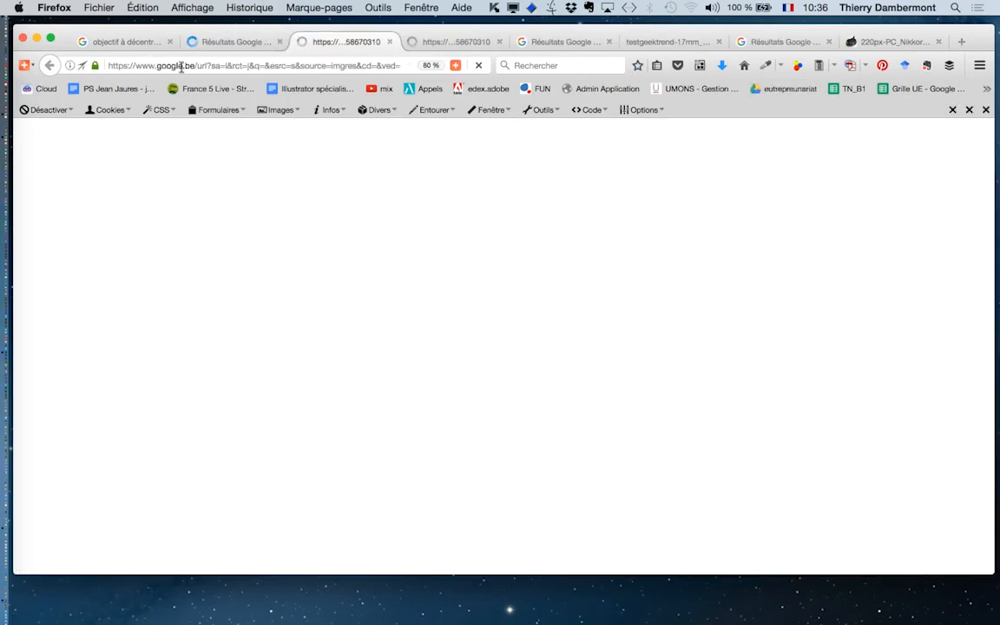
# - Close the browser window with the lens image results and switch to Photoshop
pyautogui.click(20, 37)
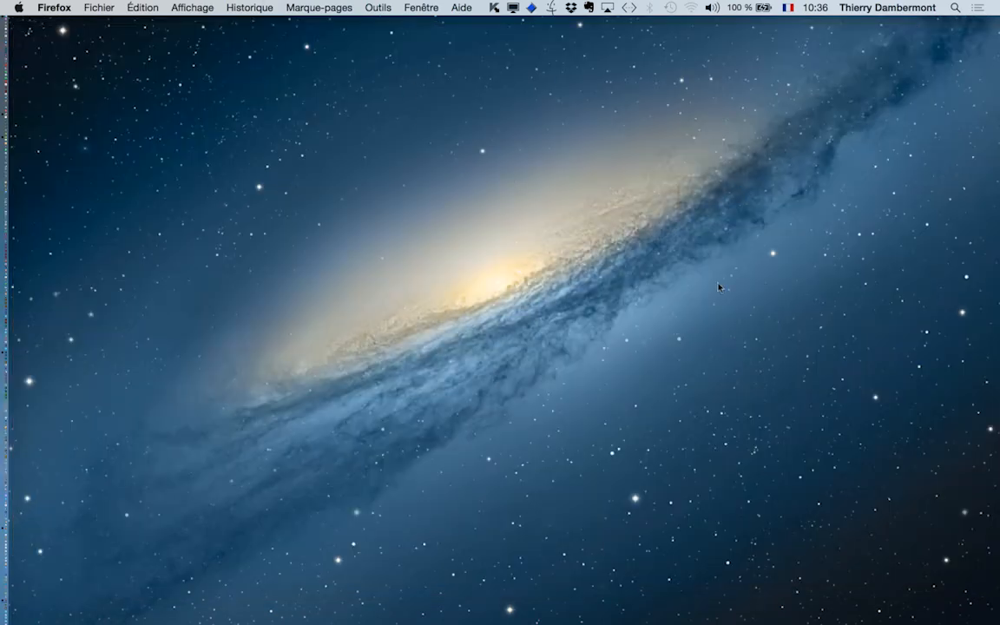
pyautogui.press('super+Tab')
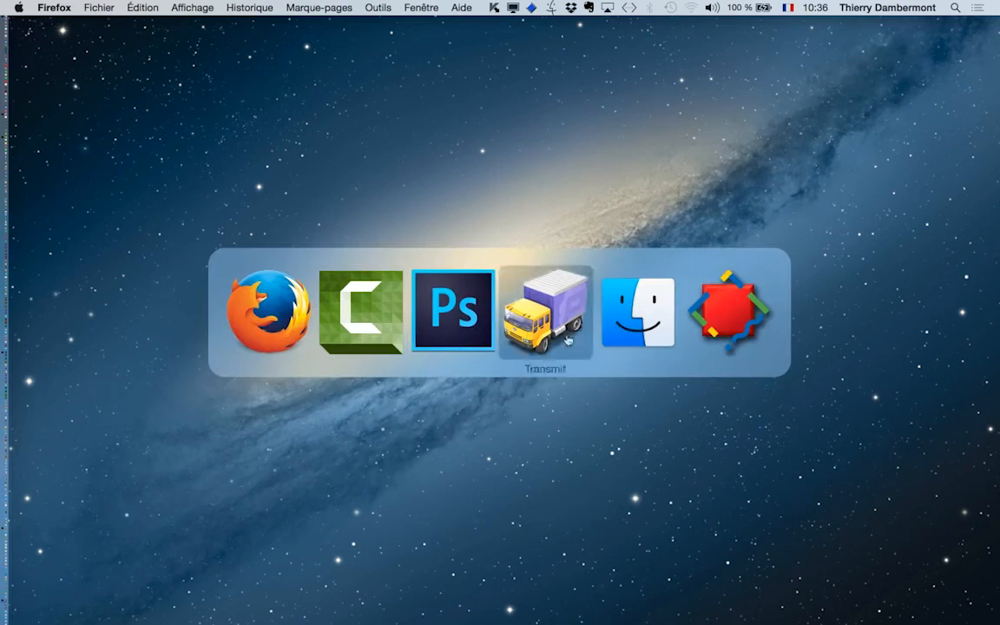
pyautogui.click(260, 317)
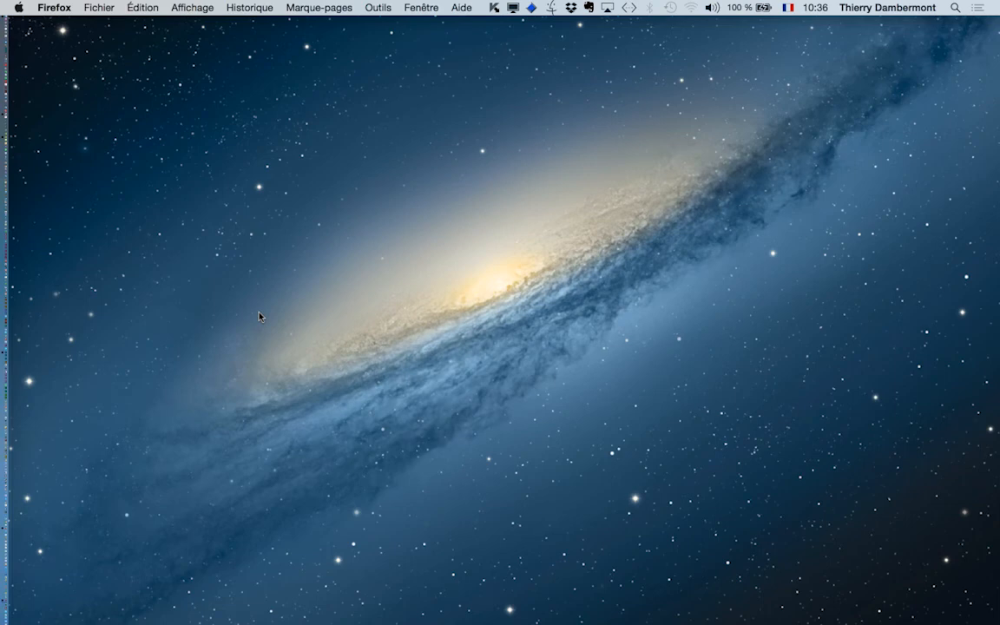
pyautogui.press('super+Tab')
pyautogui.press('super+Tab')
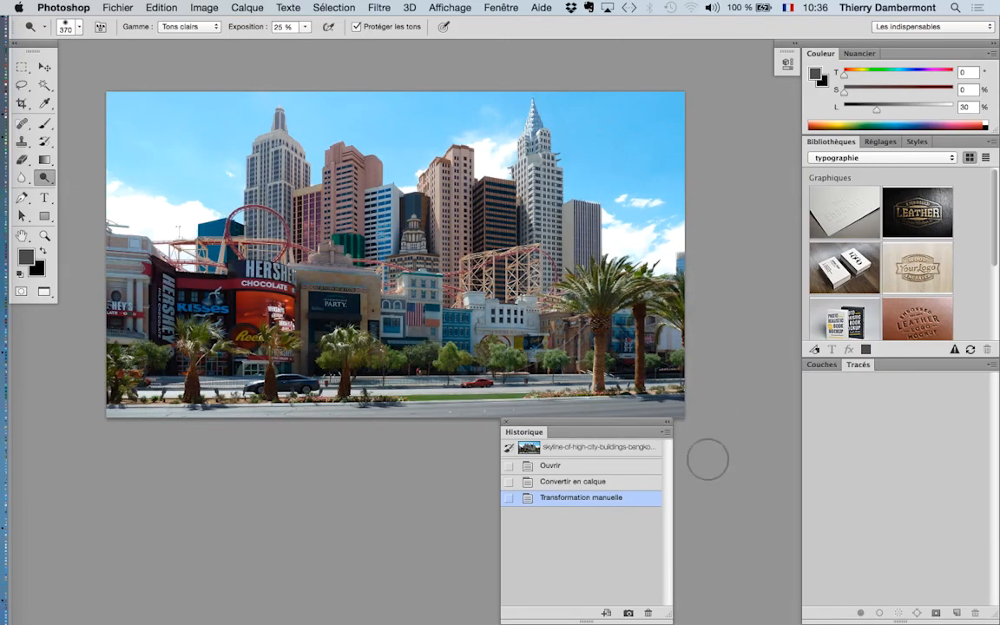
# - Save the corrected skyline photo in Photoshop format with layers and maximized compatibility in the "correction de perspective" folder, and close it
pyautogui.click(127, 7)
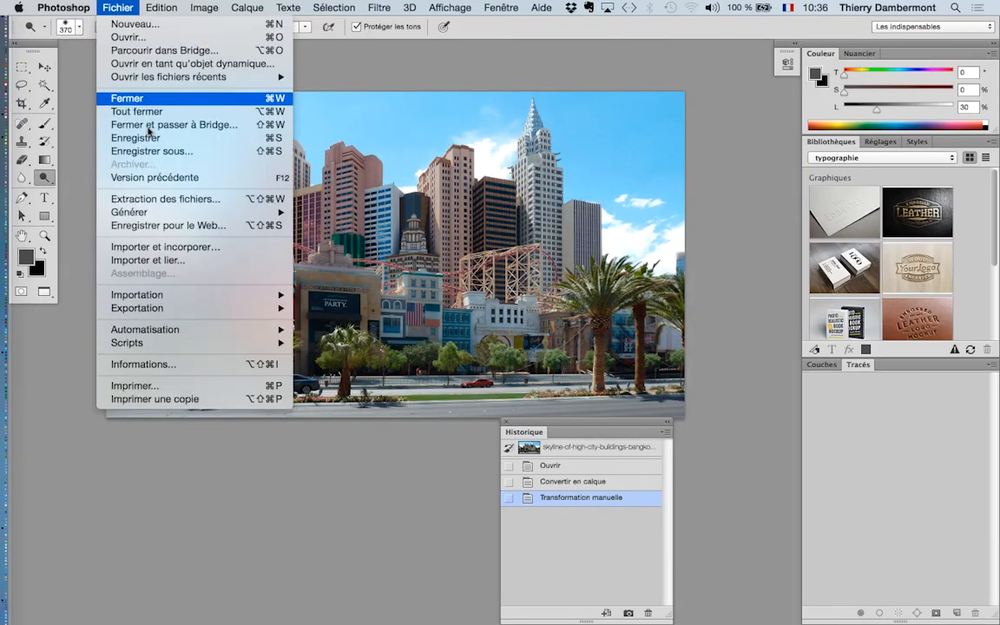
pyautogui.click(151, 152)
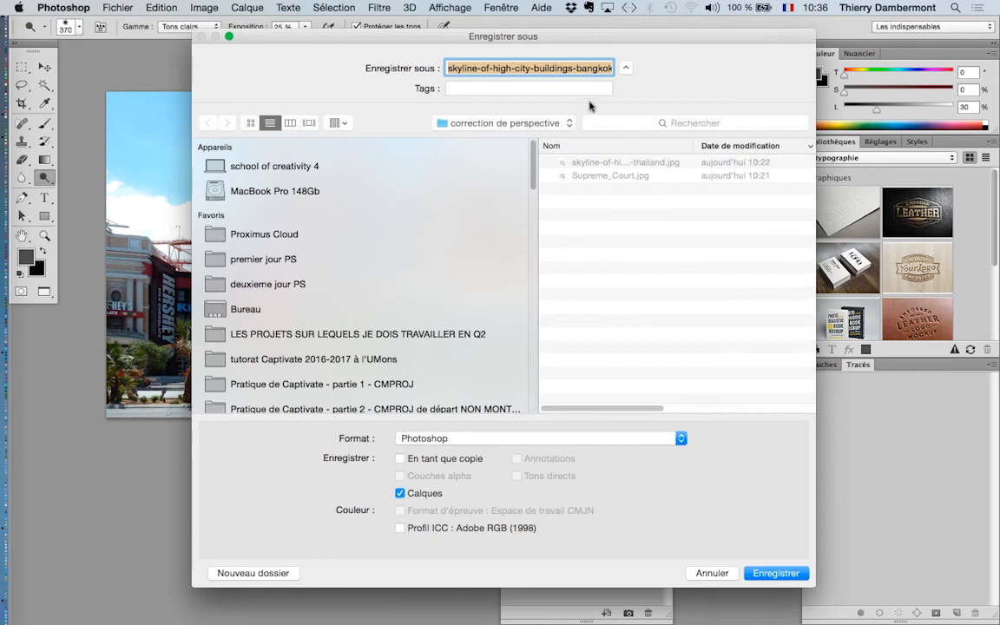
pyautogui.click(782, 575)
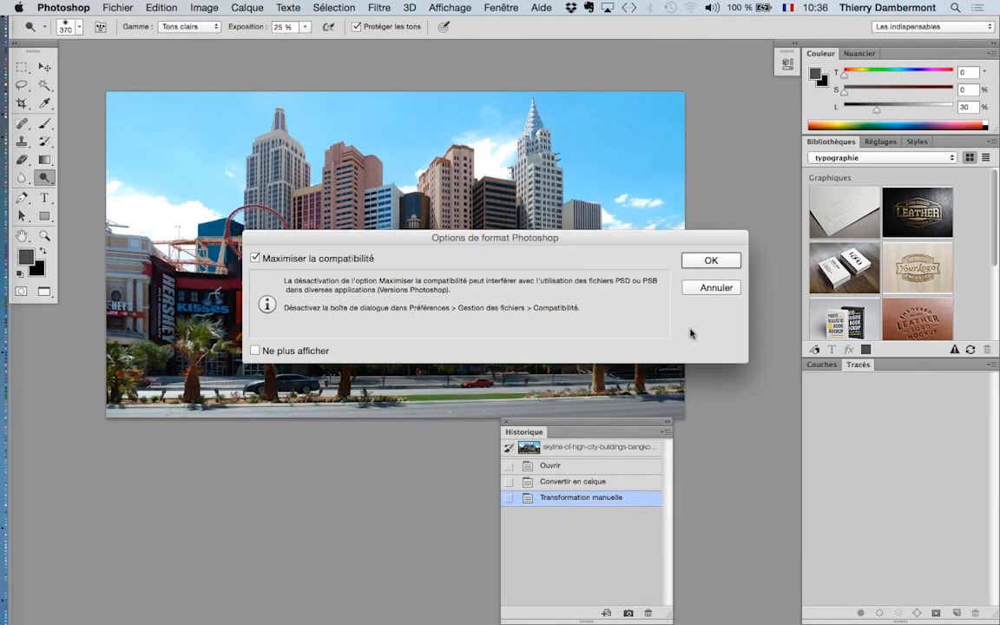
pyautogui.click(707, 262)
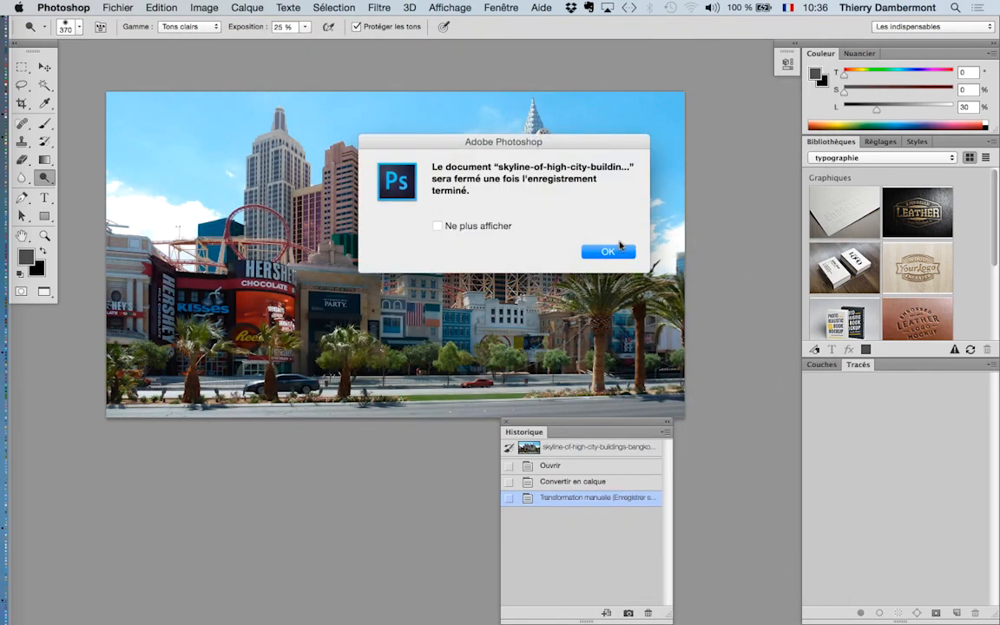
pyautogui.click(620, 254)
# - Save the corrected courthouse photo as Supreme_Court.psd in Photoshop format, keeping its layers and sRGB profile
pyautogui.click(116, 8)
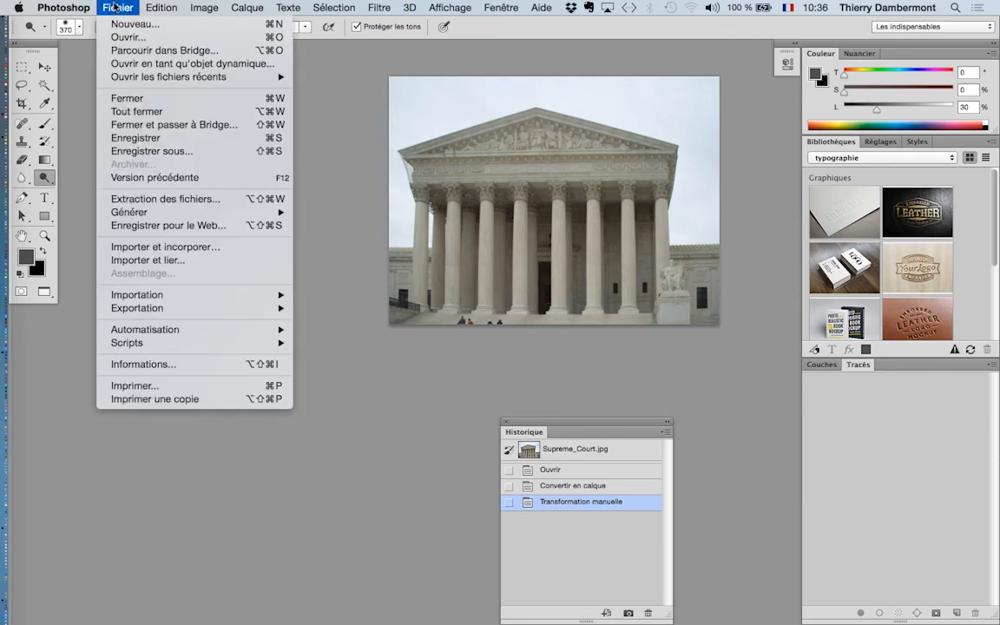
pyautogui.click(188, 151)
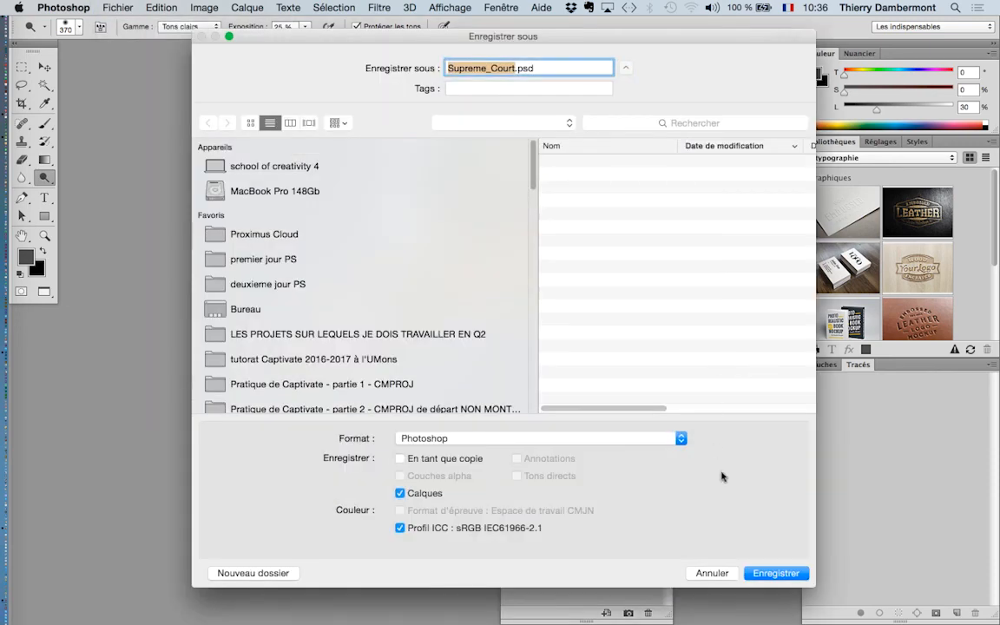
pyautogui.click(781, 573)
pyautogui.click(688, 258)
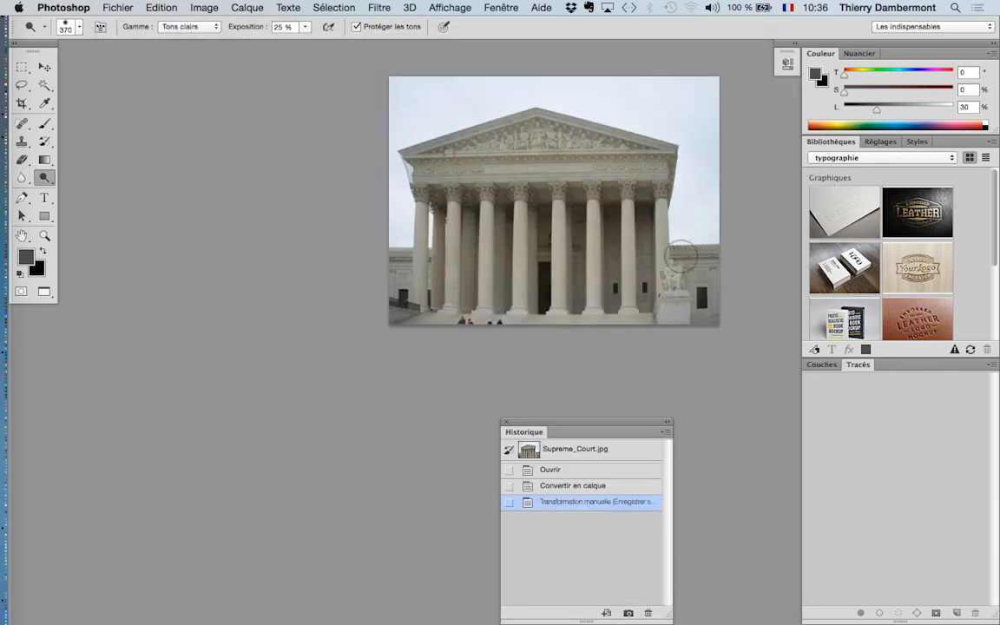